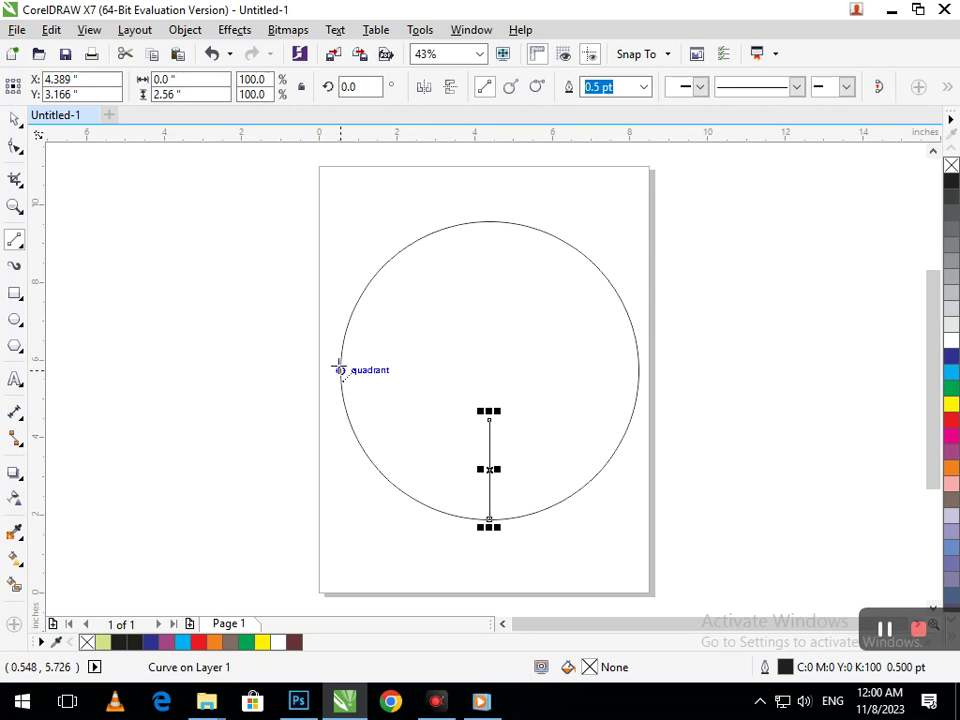
Step: Draw a horizontal line about 1.7 inches long inward from the circle's left quadrant, and a diagonal from the lower vertical line to that quadrant
drag(340, 370, 407, 370)
click(111, 276)
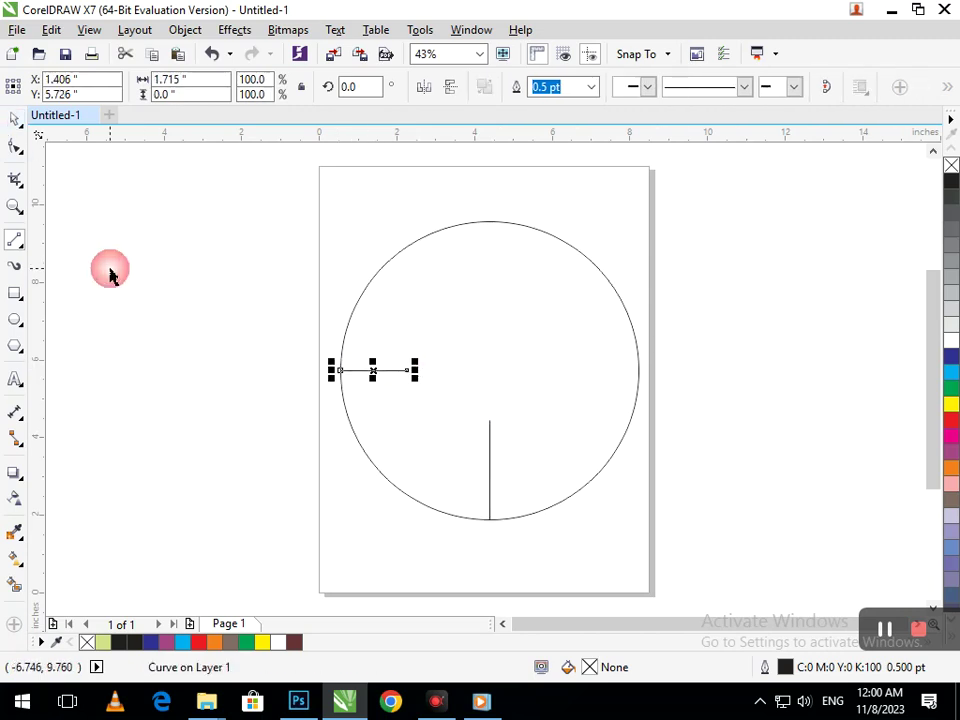
click(16, 240)
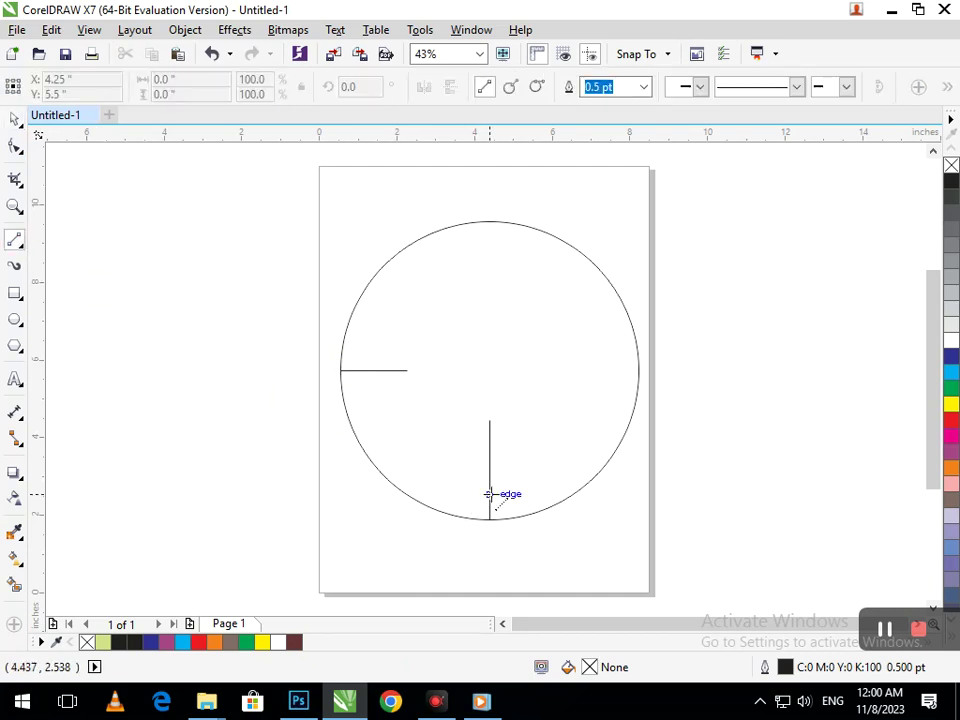
drag(489, 494, 489, 492)
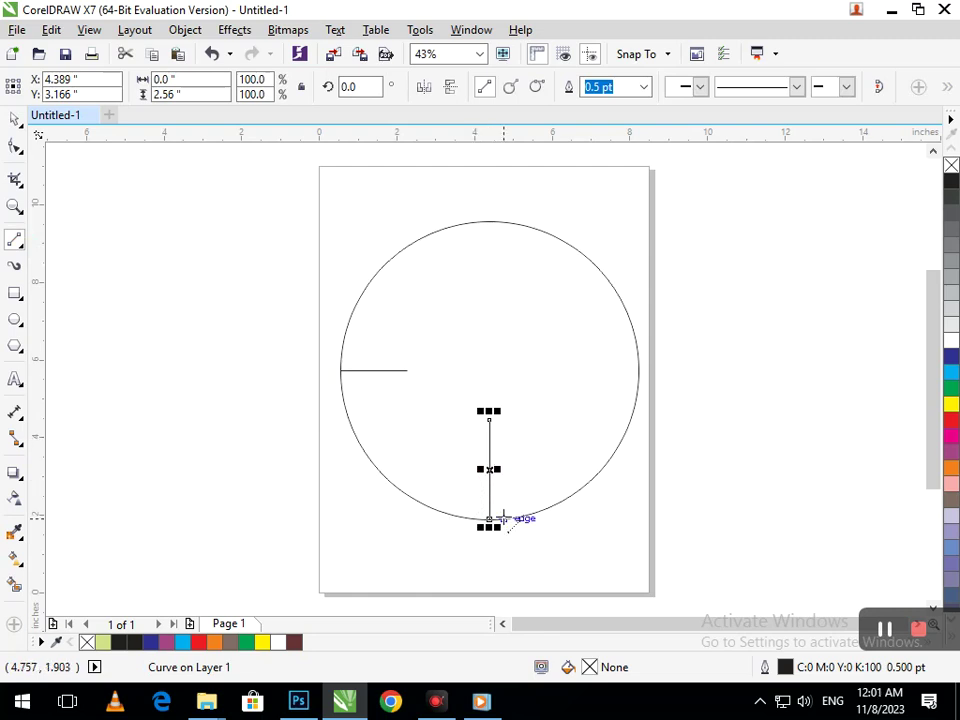
drag(489, 500, 341, 371)
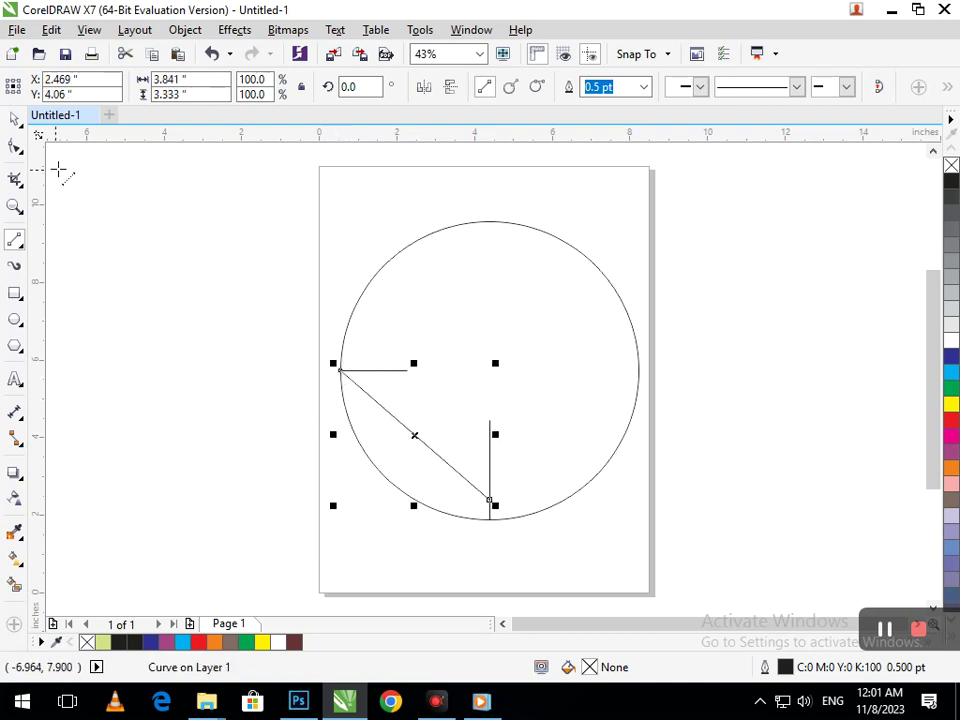
Step: Convert the diagonal line to a curve and bow it outward toward the circle's lower-left edge
click(15, 146)
click(423, 447)
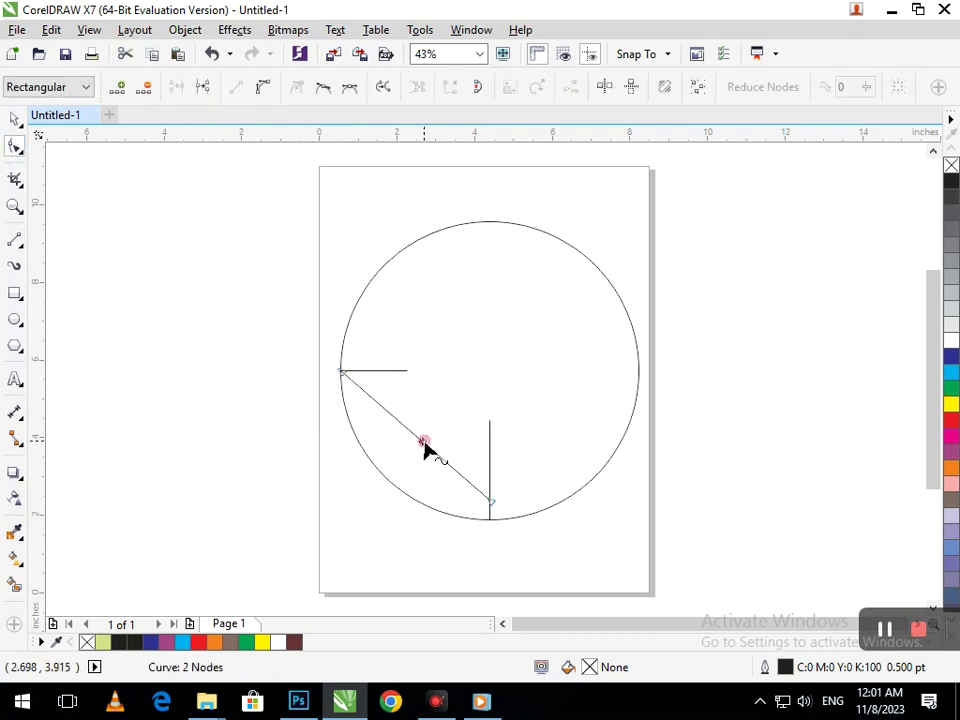
click(262, 86)
drag(431, 454, 418, 478)
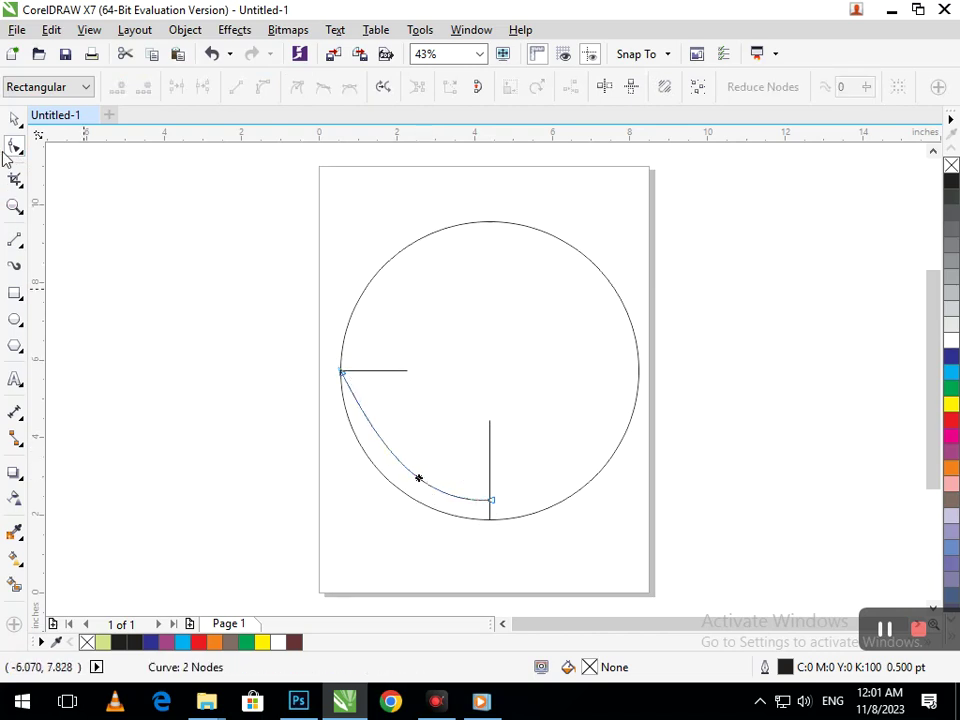
Step: Duplicate the bowed curve up and inward, and repeat the duplication once to get three evenly spaced curves
click(15, 119)
click(306, 403)
drag(366, 425, 375, 392)
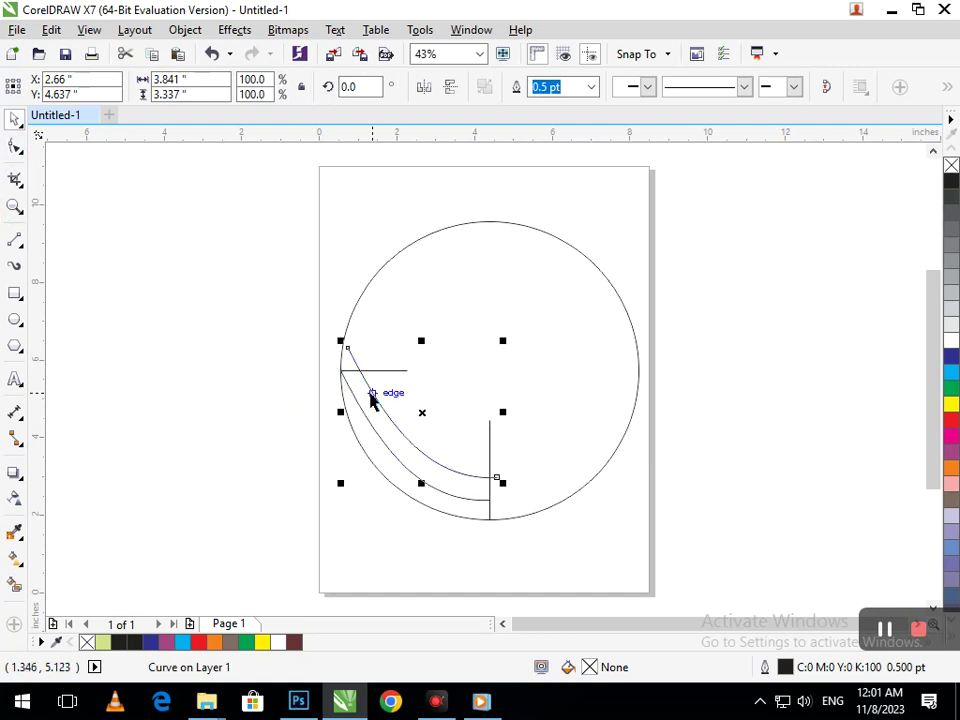
key(ctrl+s)
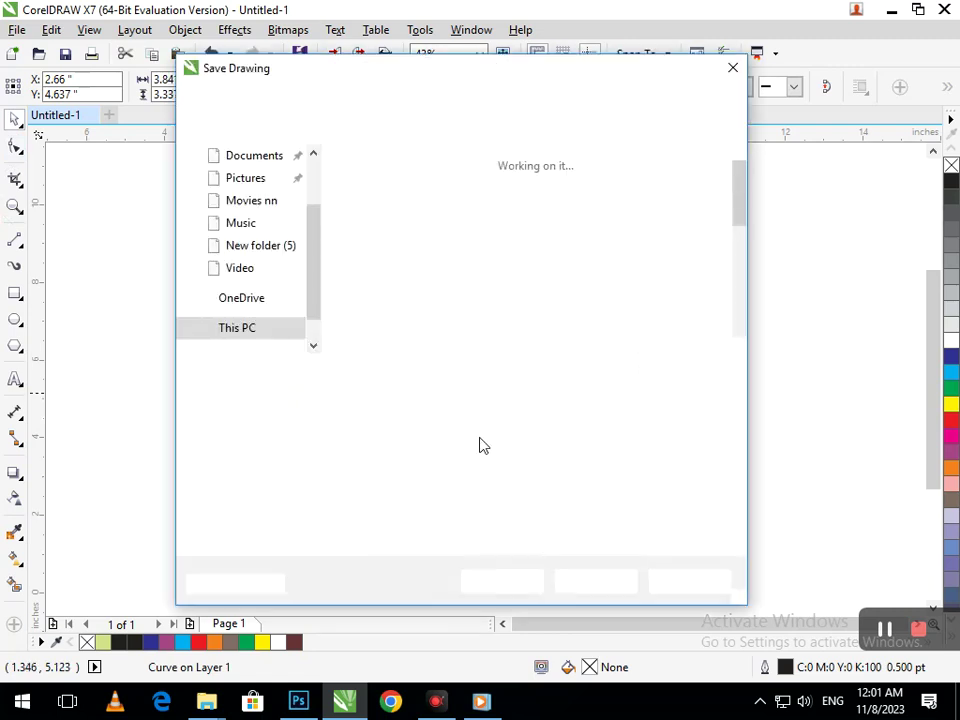
click(689, 581)
key(ctrl+r)
click(216, 503)
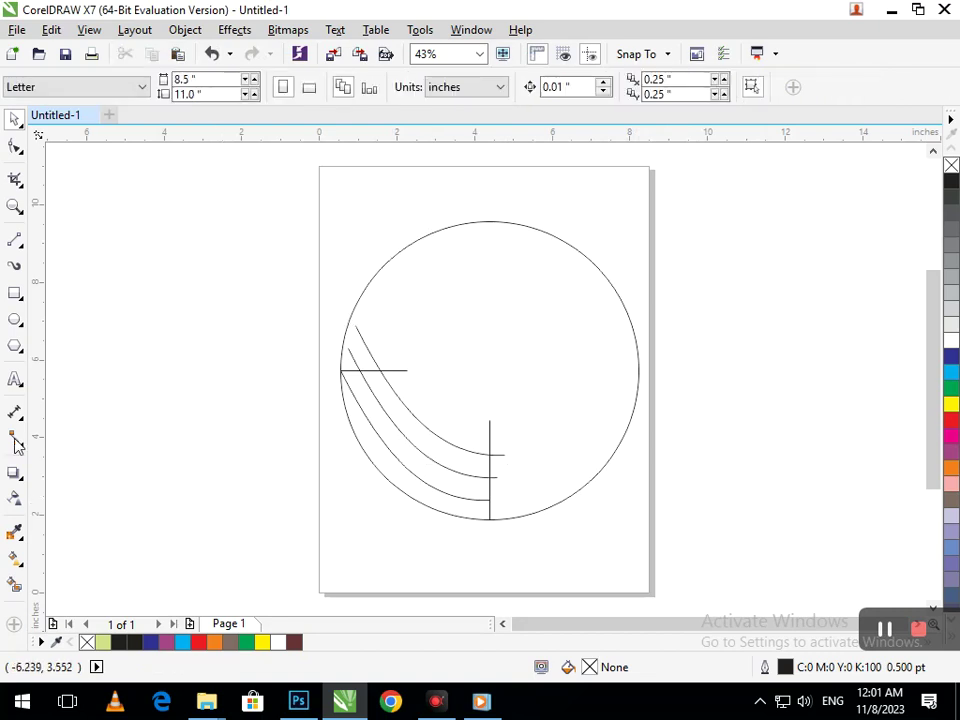
Step: Trim the curve ends and straight line ends that extend beyond the banded quarter section with Virtual Segment Delete
click(21, 184)
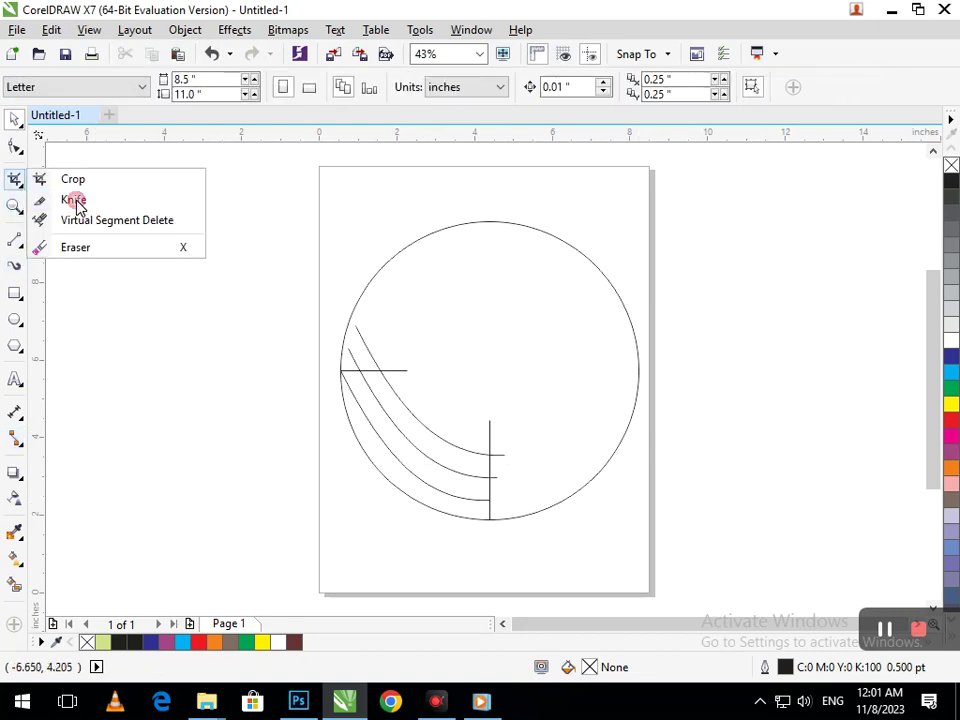
click(99, 221)
drag(496, 461, 497, 491)
click(354, 356)
click(371, 353)
click(405, 370)
drag(473, 416, 535, 420)
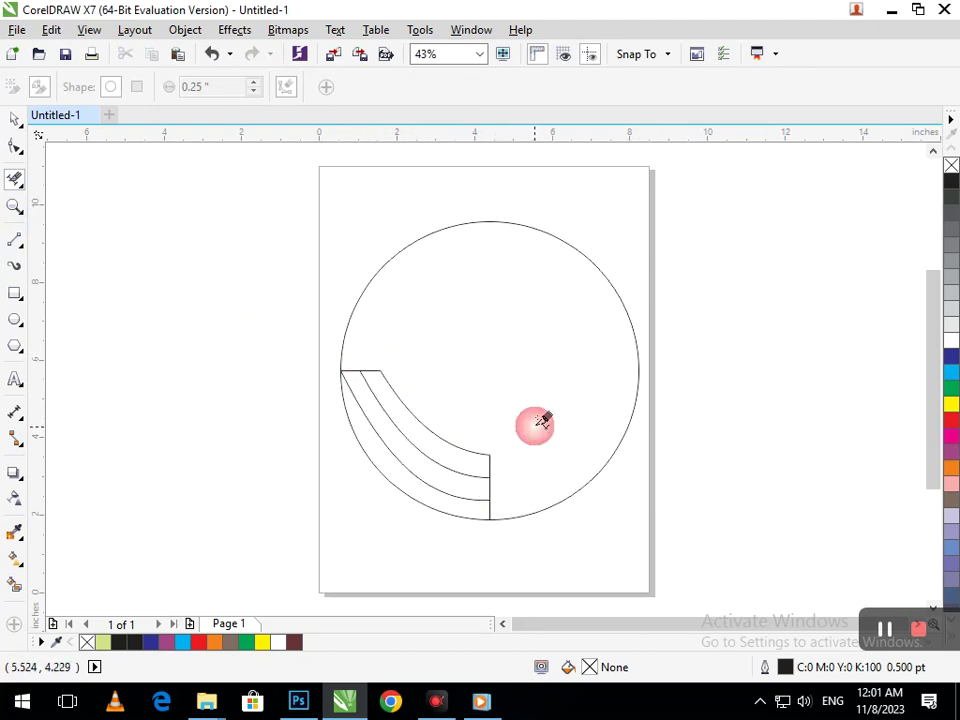
Step: Smart-fill the three bands of the quarter section with light green, dark blue and orange from the outside in
click(15, 585)
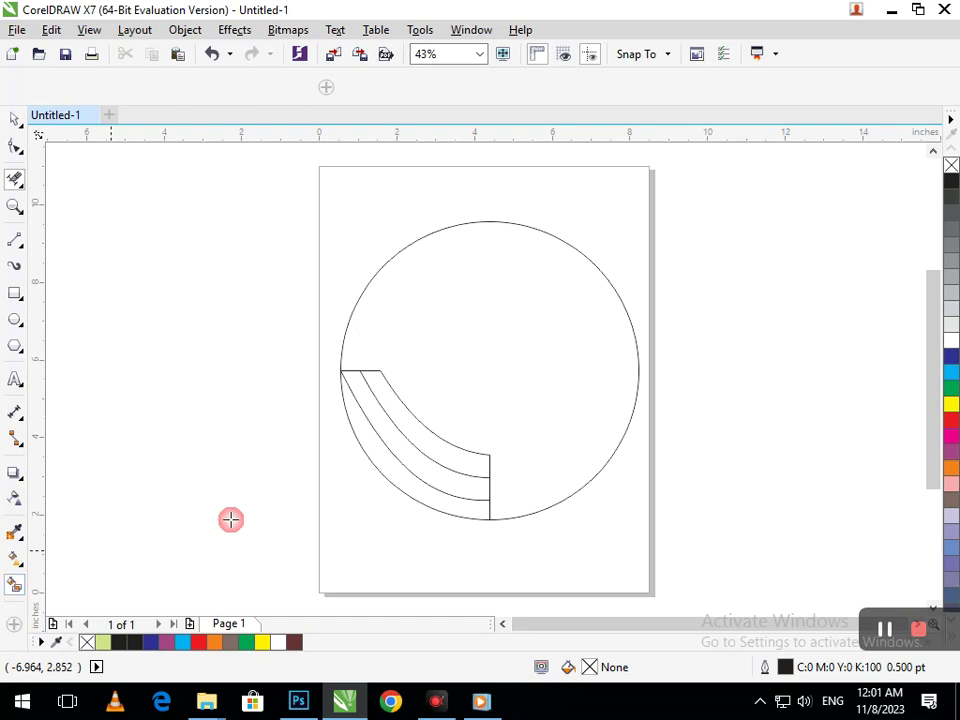
click(422, 491)
click(439, 471)
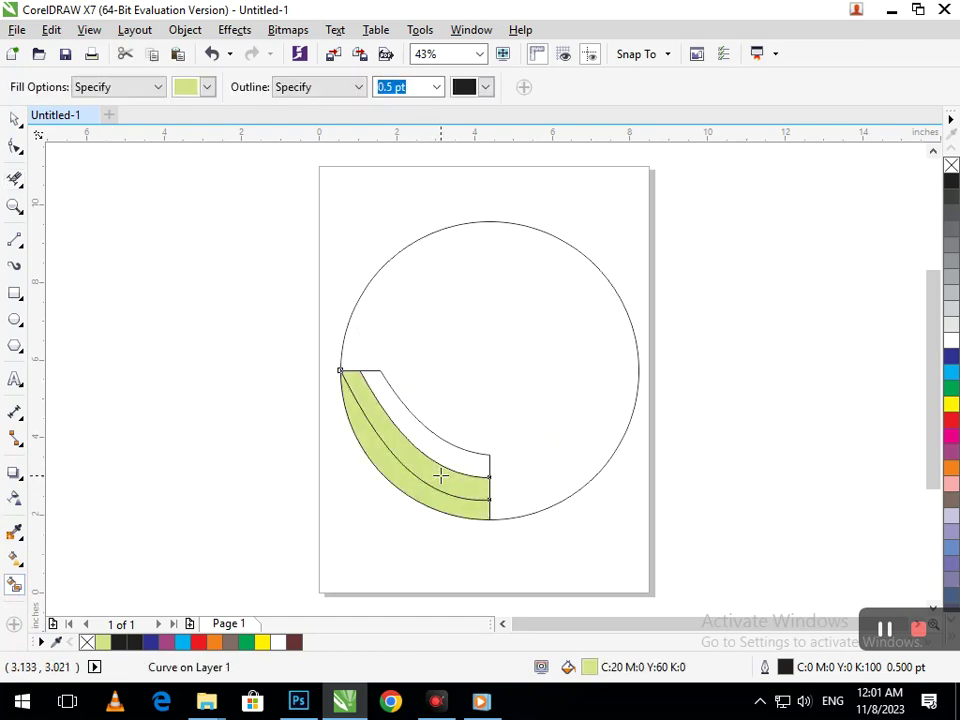
click(950, 357)
click(470, 462)
click(951, 469)
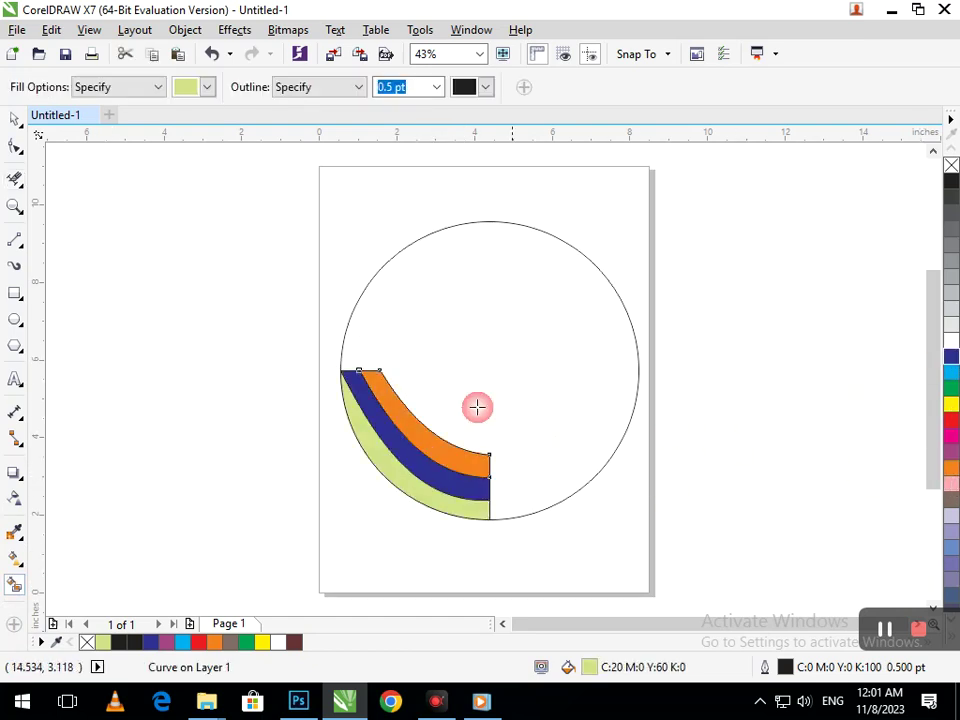
Step: Select all the pieces of the coloured quarter section and group them
click(14, 120)
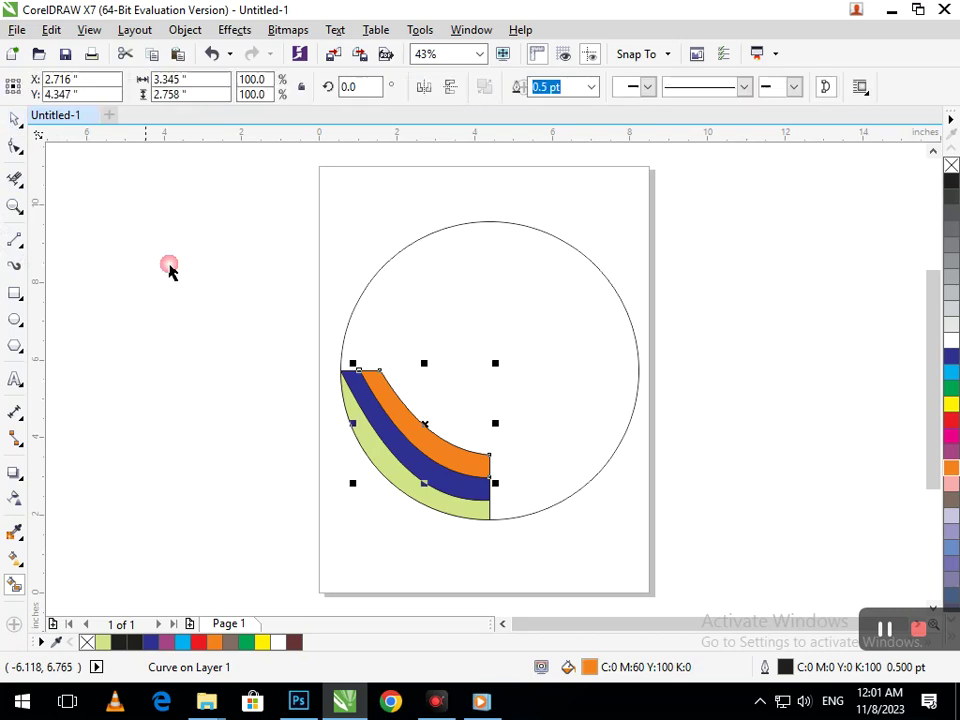
click(169, 268)
drag(310, 333, 535, 574)
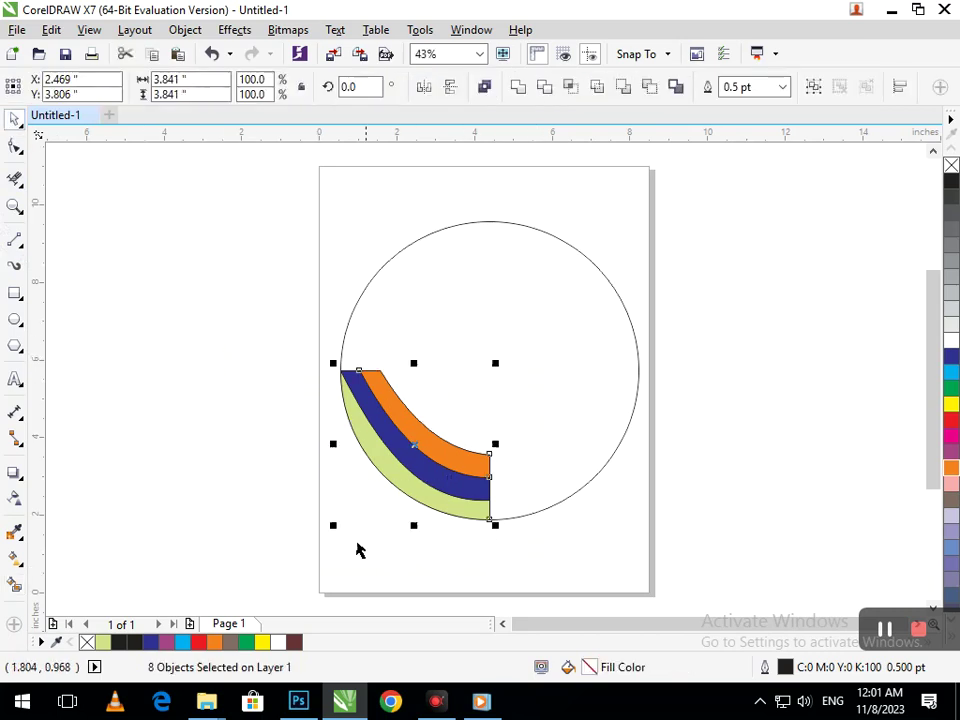
key(ctrl+g)
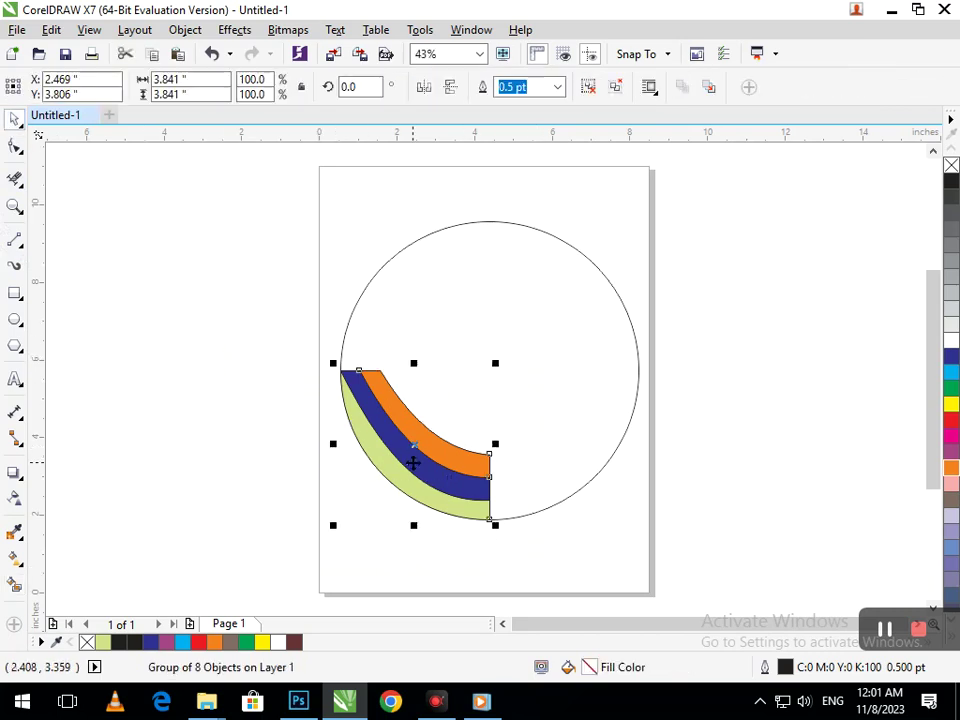
Step: Rotate copies of the quarter group around the circle's center in 90° steps until all four quadrants are covered
click(420, 453)
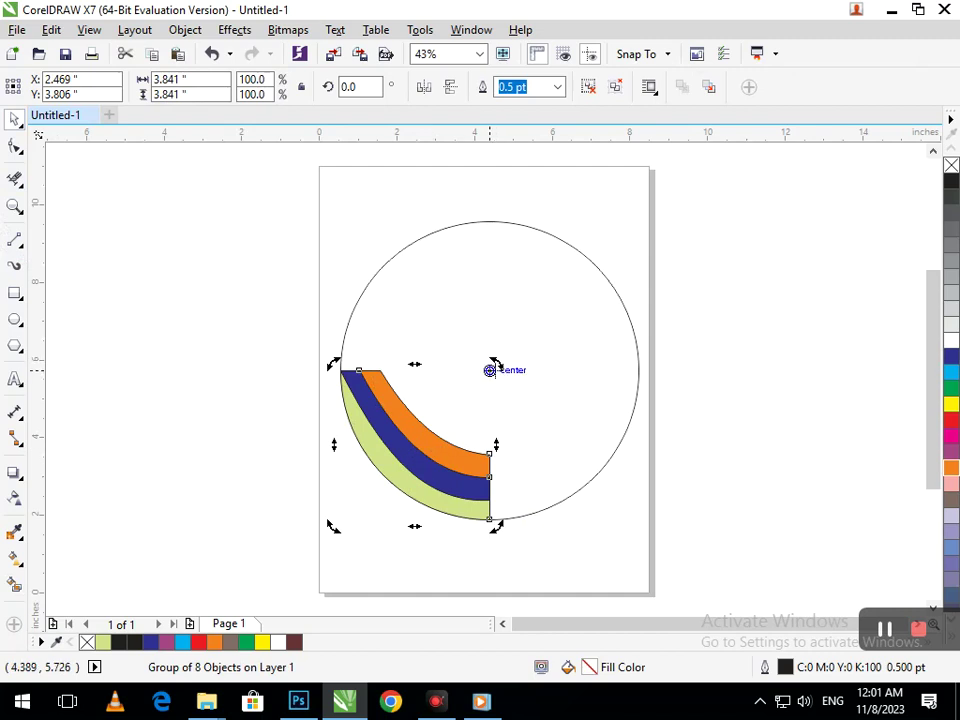
drag(500, 500, 666, 364)
key(ctrl+r)
key(ctrl+r)
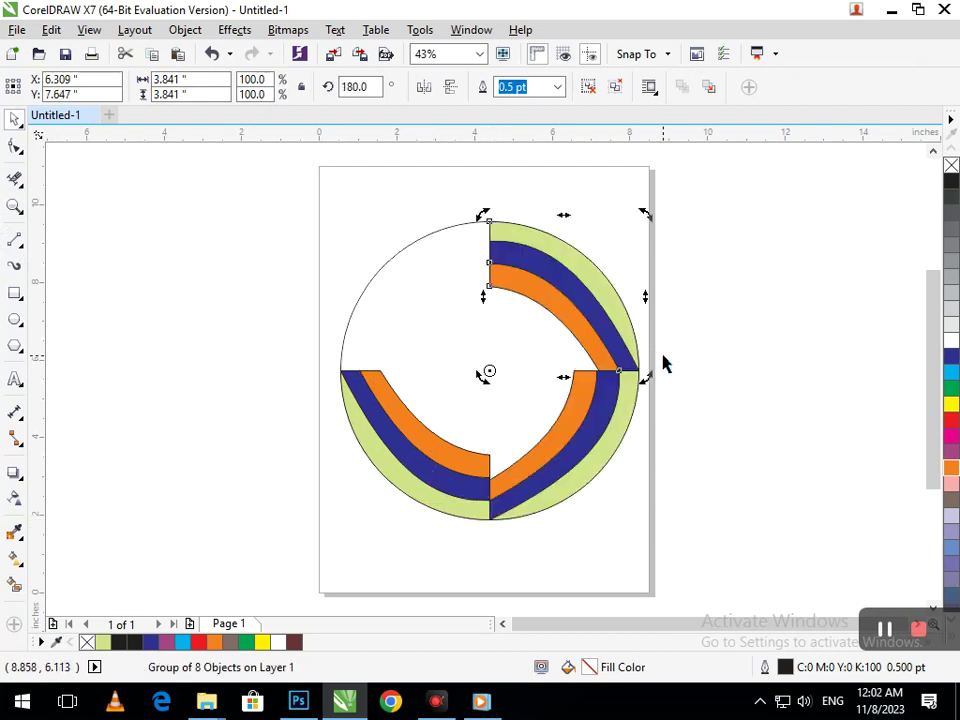
click(707, 454)
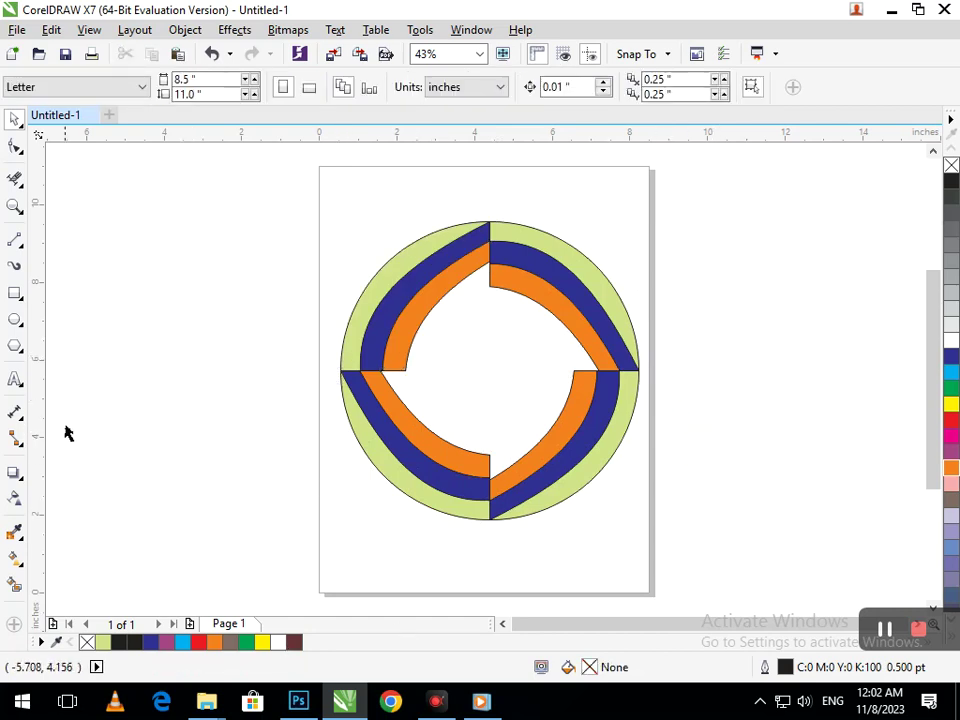
Step: Smart-fill the empty area in the middle of the ring and colour it black
click(15, 584)
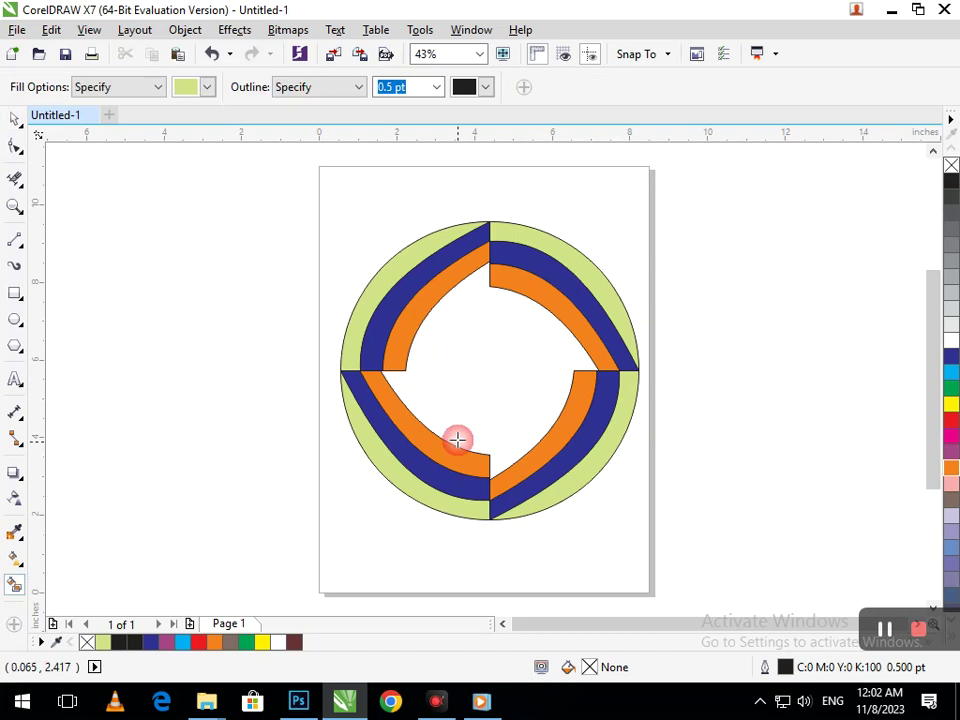
click(456, 438)
click(951, 182)
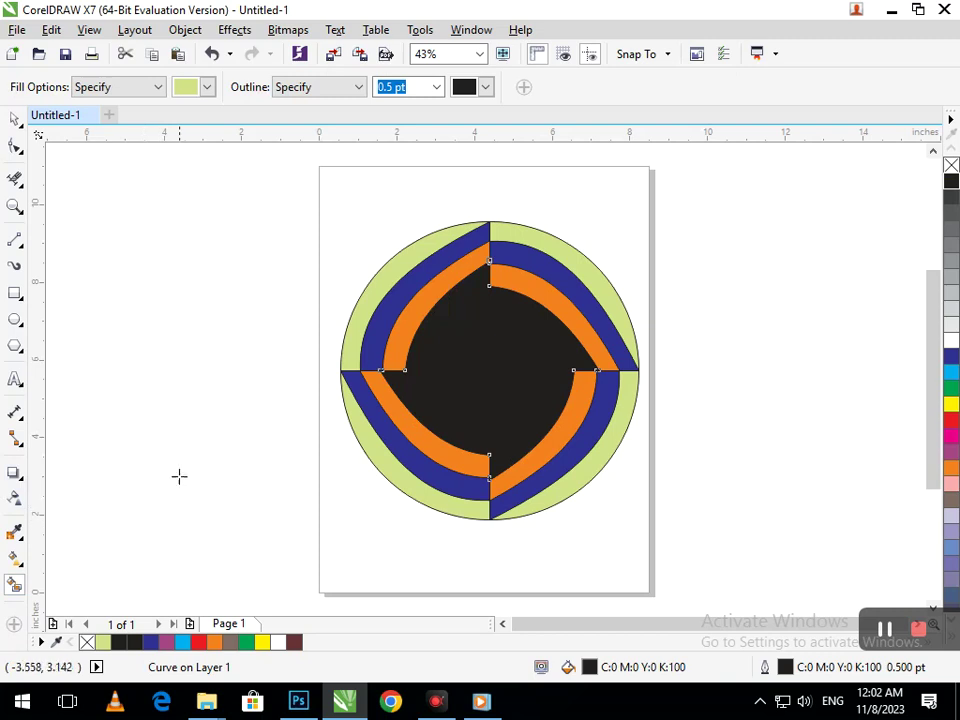
Step: Scale the black center shape down to 84% around its center, leaving a white gap inside the orange bands
click(14, 120)
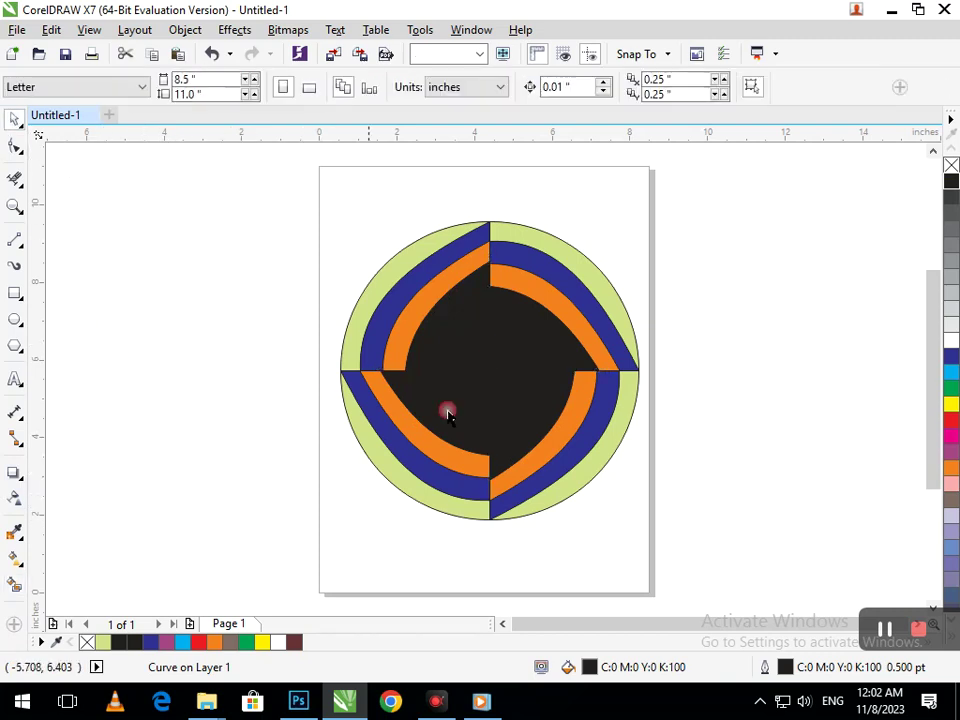
click(488, 407)
drag(366, 486, 394, 490)
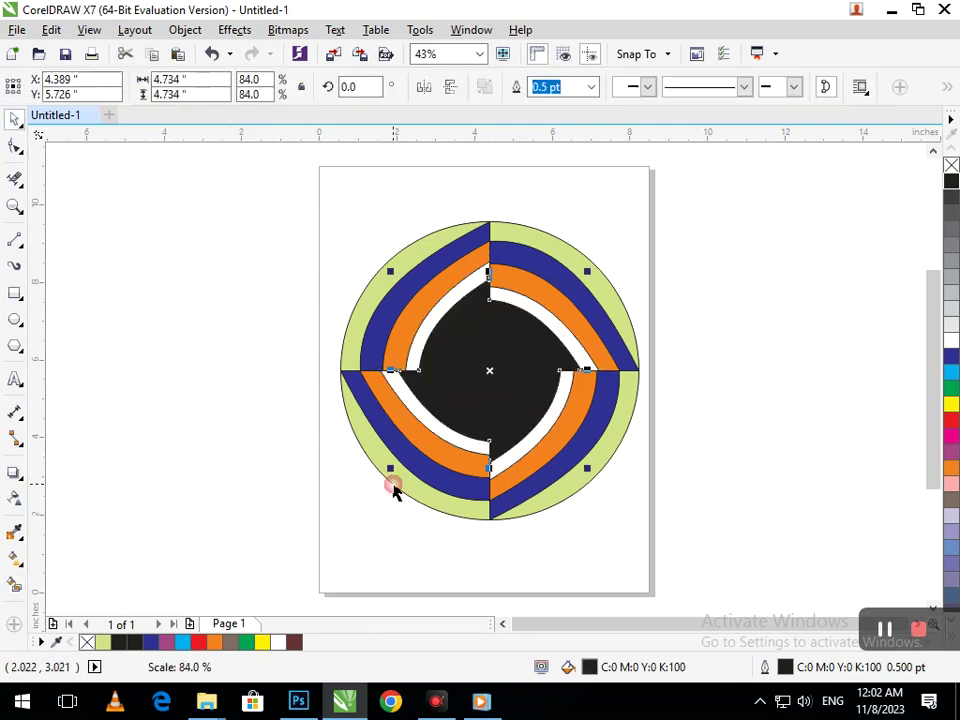
click(797, 448)
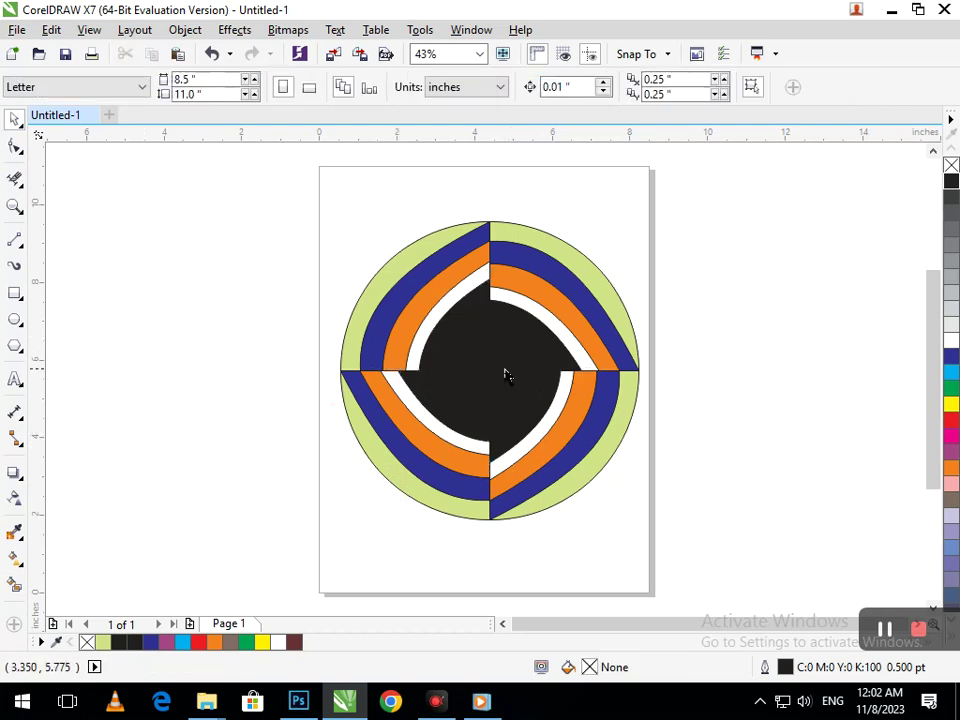
Step: Draw a horizontal line about 4.14 inches long across the middle of the black shape
key(F2)
drag(306, 218, 703, 495)
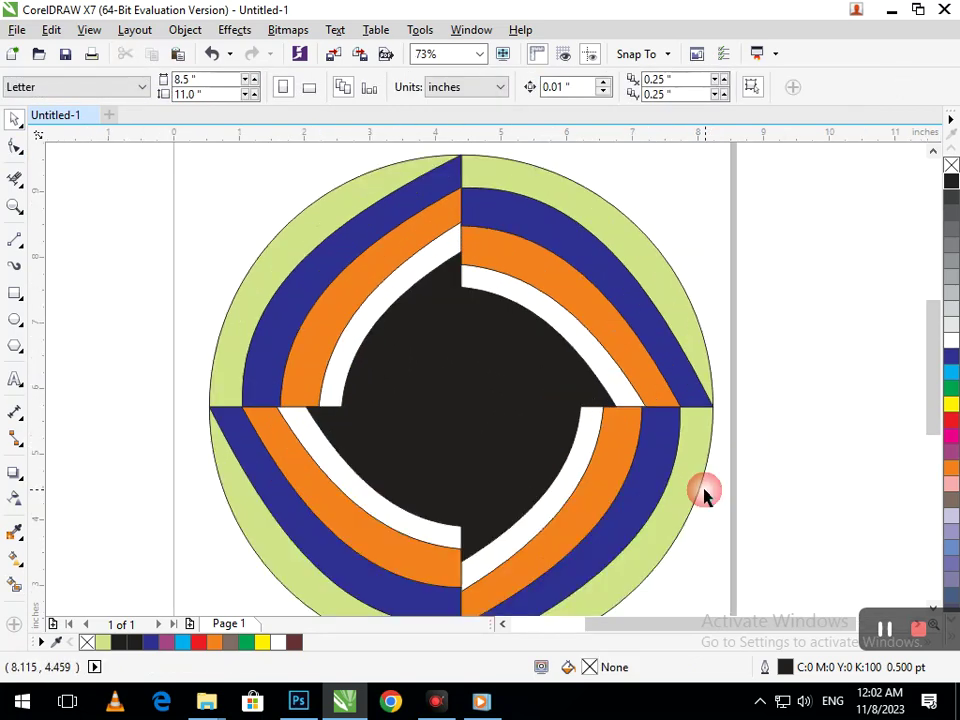
click(15, 240)
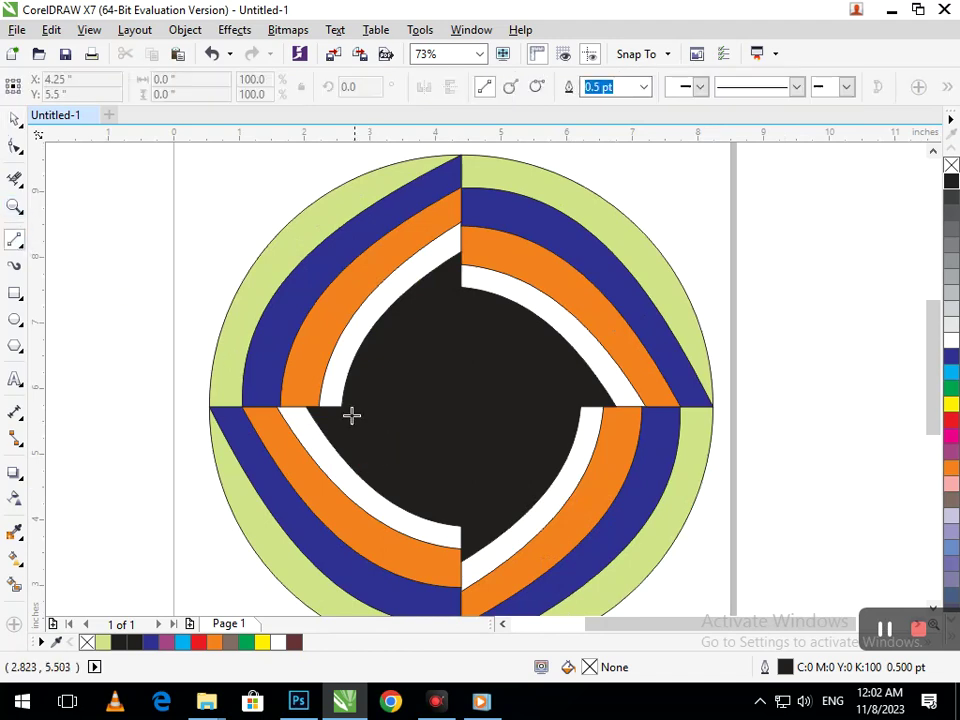
drag(341, 405, 618, 407)
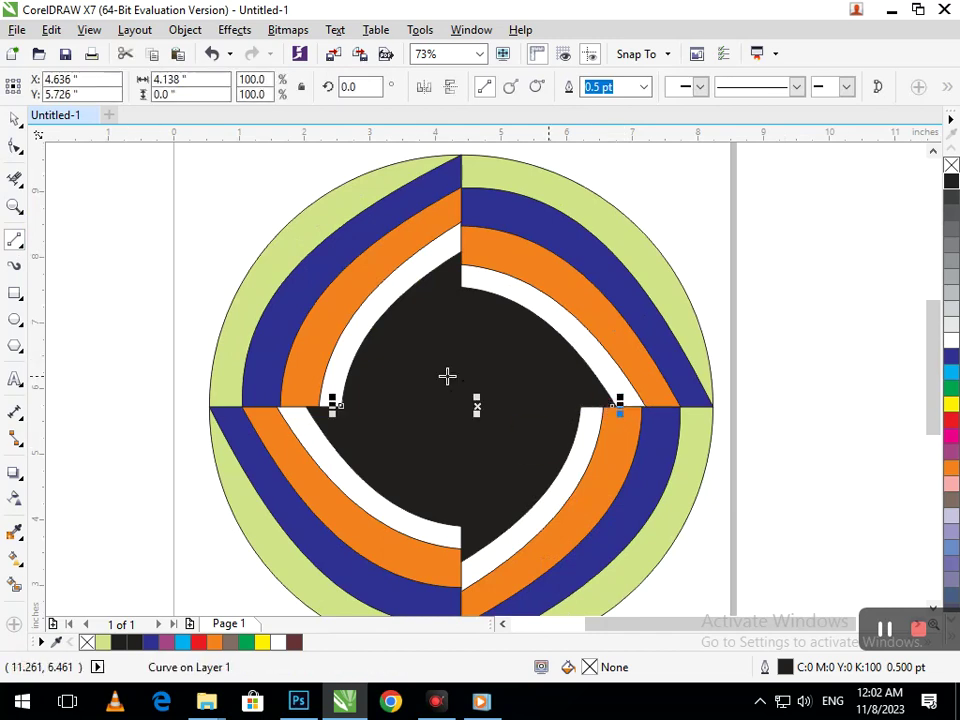
Step: Smart-fill the center shape's two halves, colouring the upper half dark blue and the lower half orange
click(16, 590)
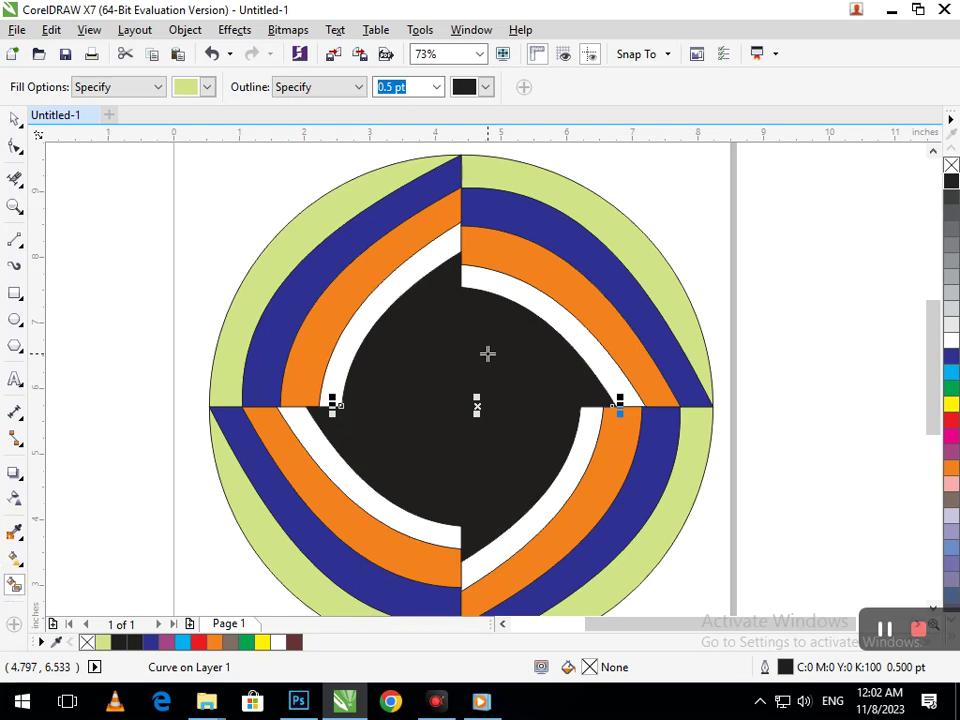
click(487, 353)
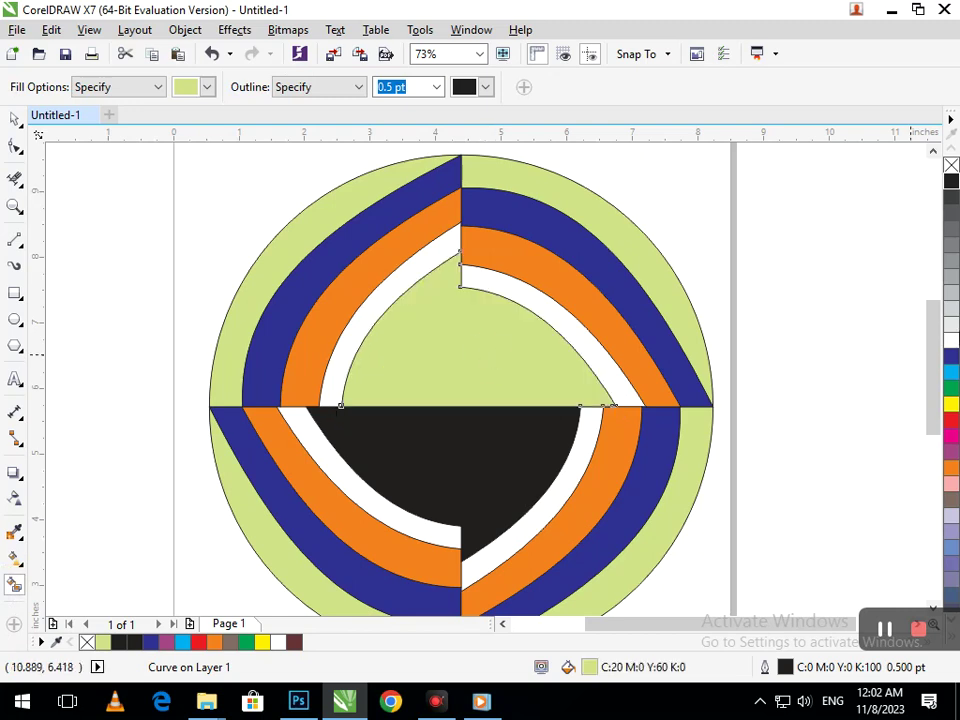
click(951, 356)
click(493, 467)
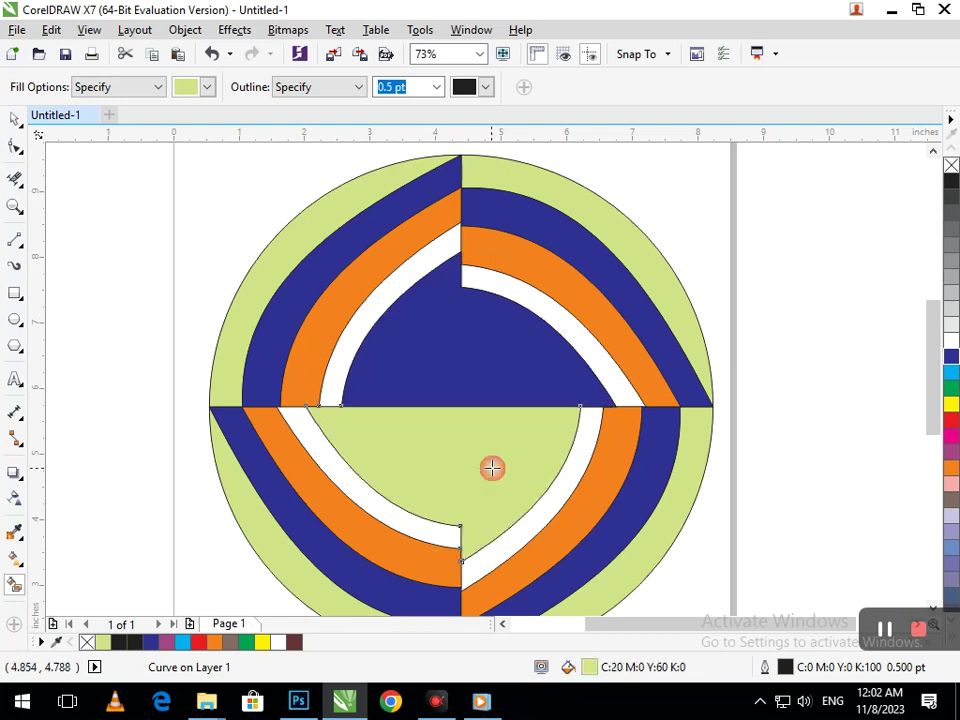
click(951, 467)
key(shift+F4)
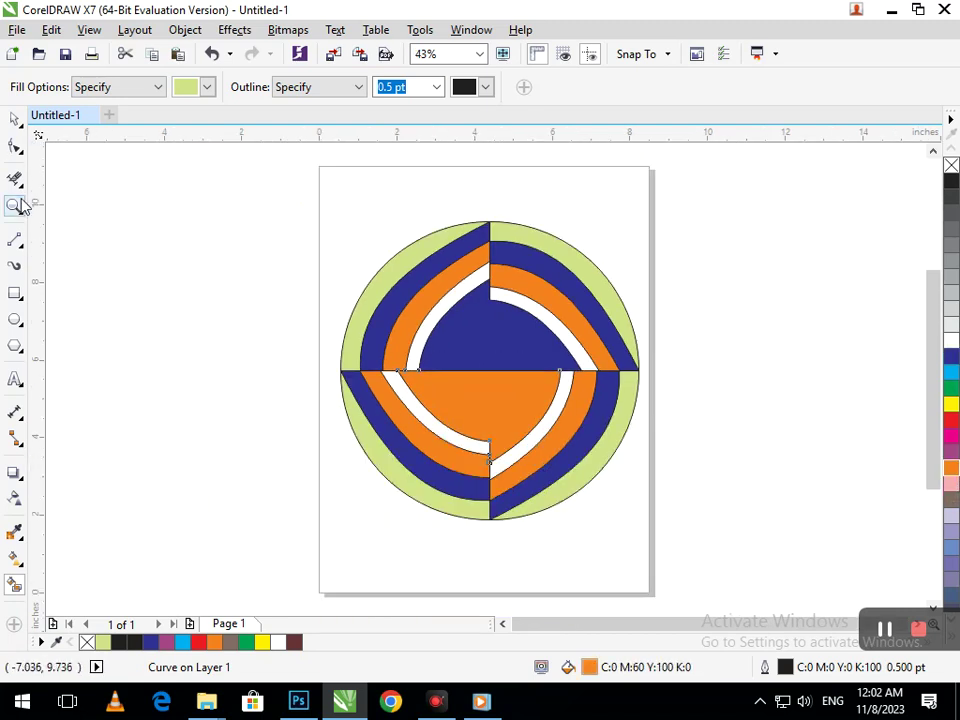
Step: Recolour the lower half of the center shape purple
click(14, 120)
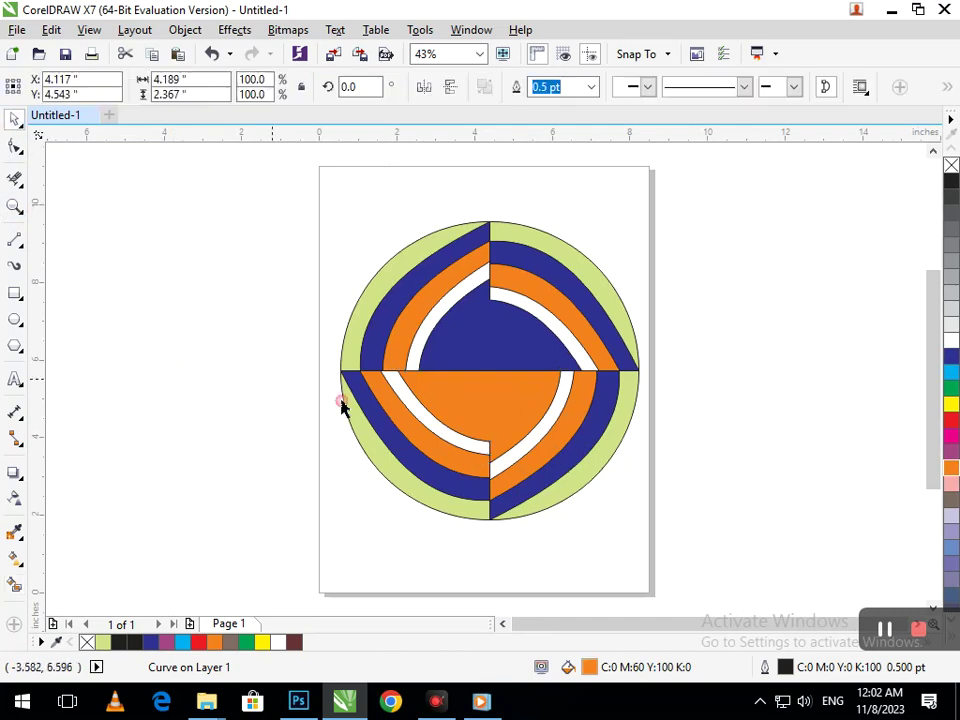
click(711, 448)
key(F2)
drag(305, 260, 731, 504)
click(431, 401)
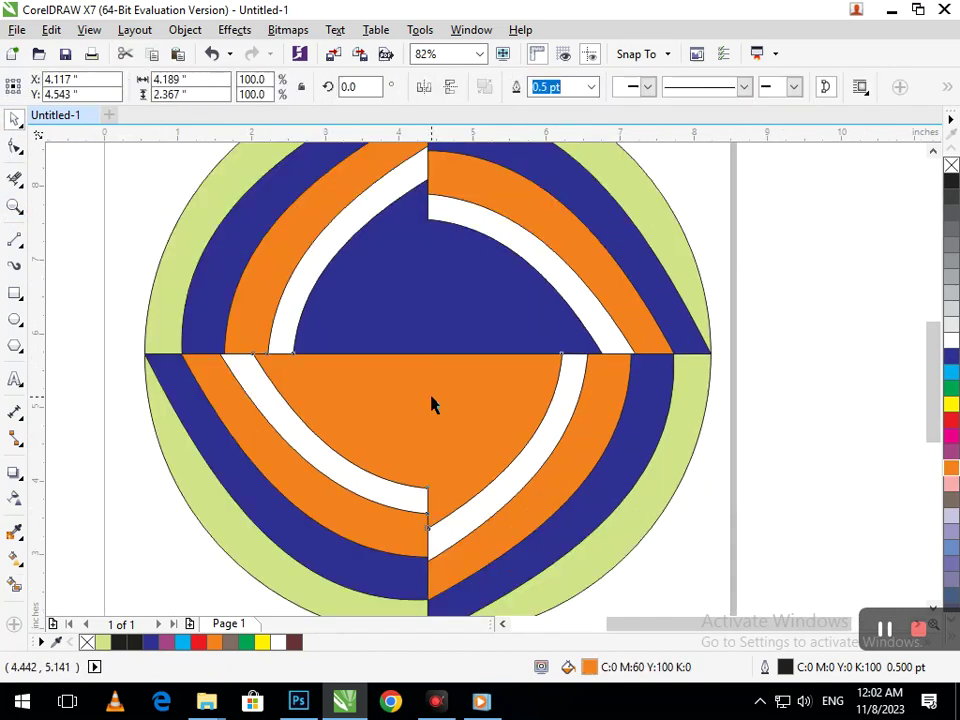
click(951, 453)
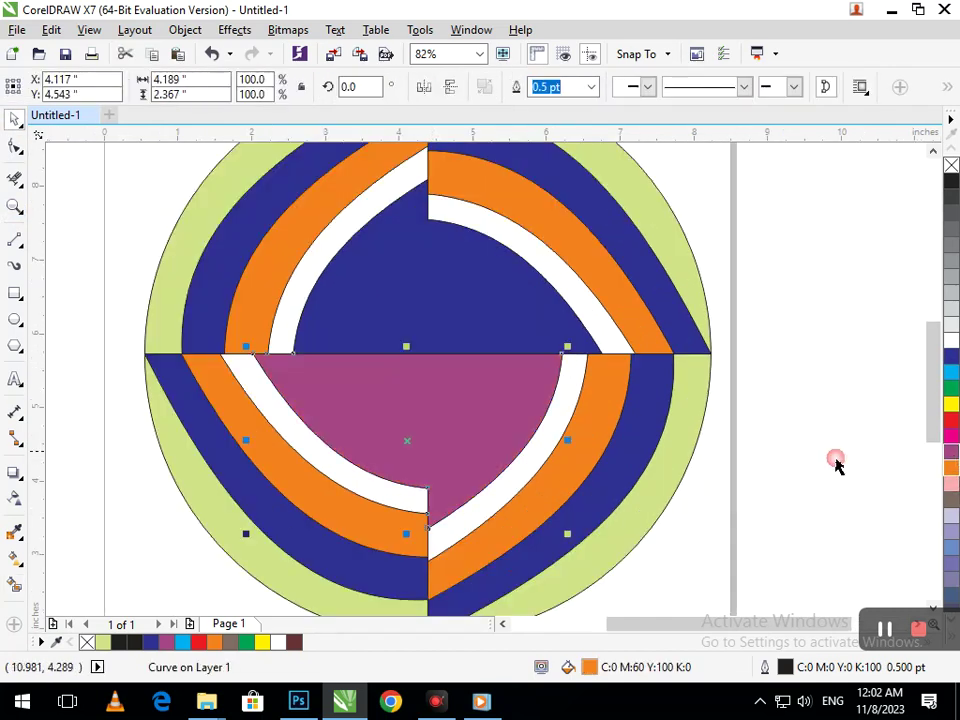
Step: Recolour the upper half of the center shape green
click(482, 332)
click(951, 388)
key(Escape)
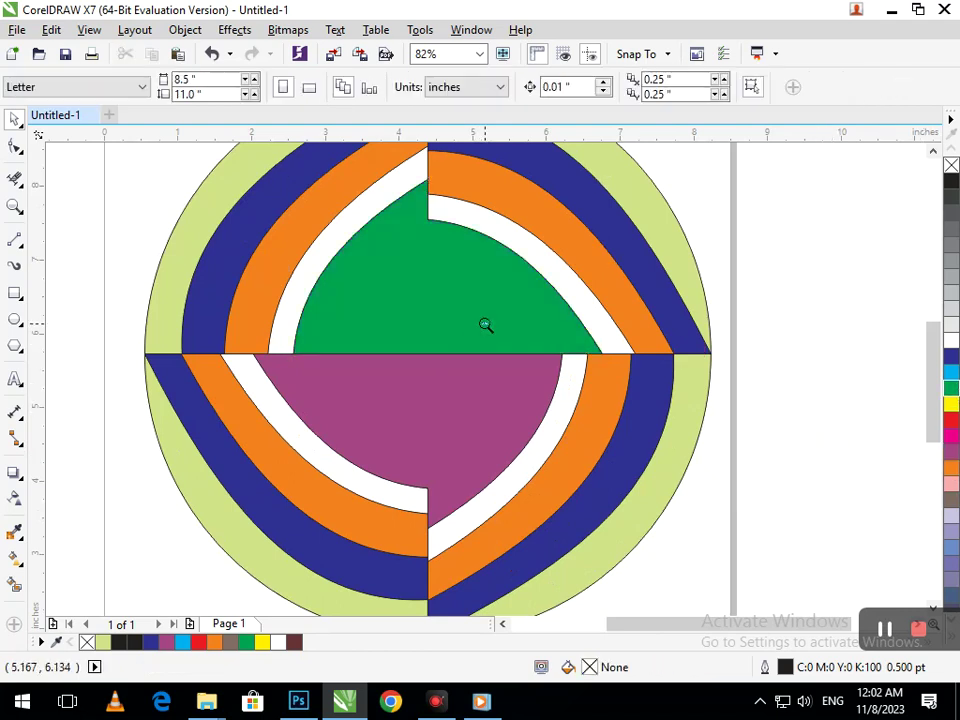
key(shift+F4)
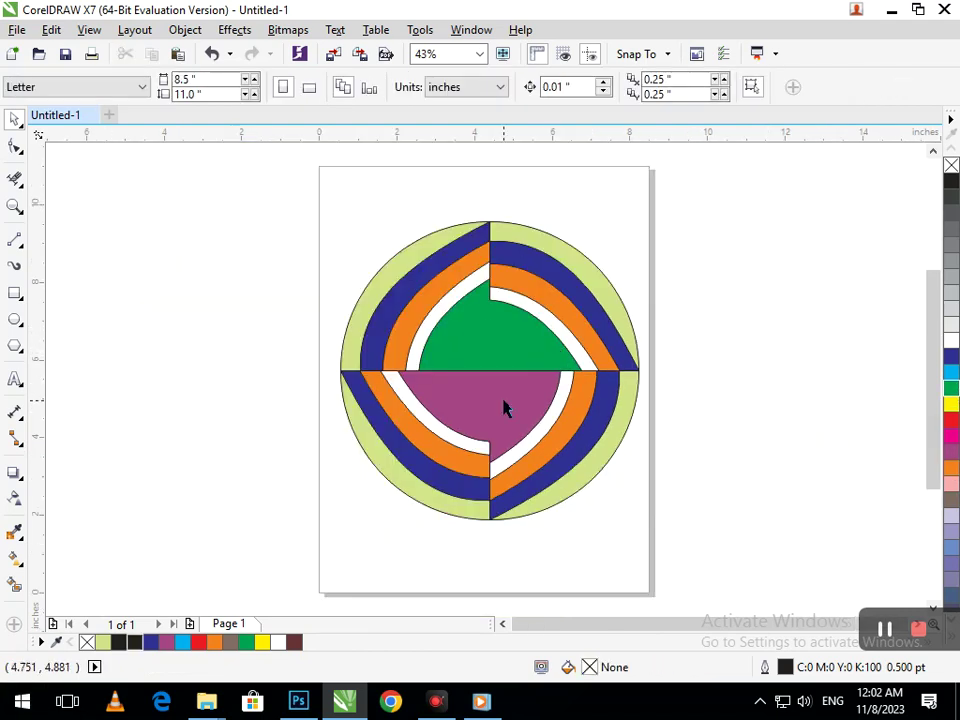
Step: Add the artistic text "GRAPHIC" in the empty area beside the page
click(15, 380)
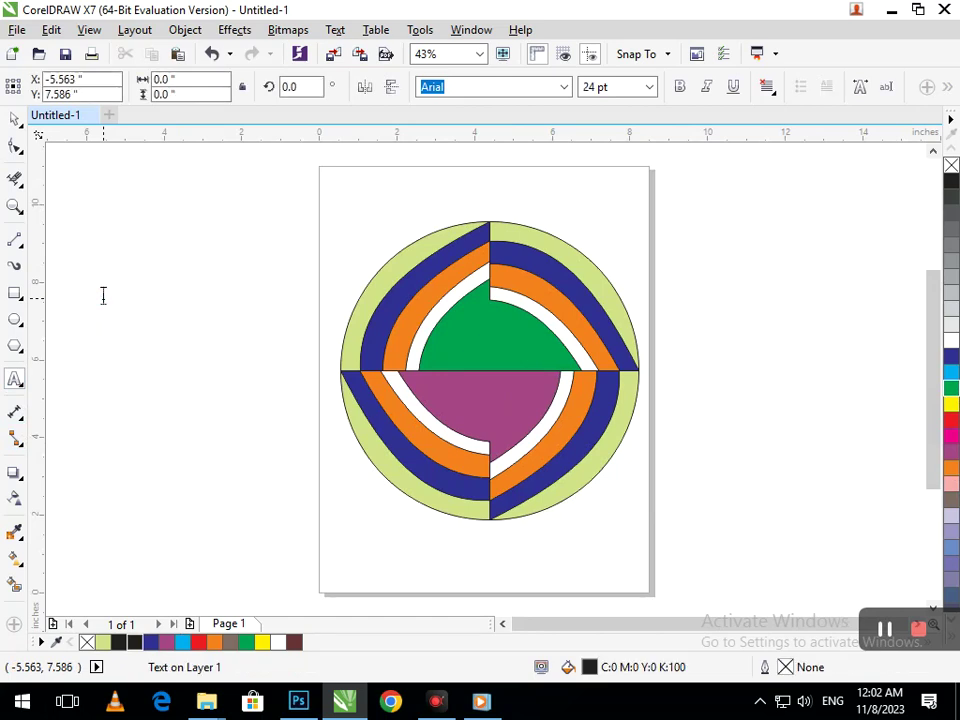
click(103, 295)
text(ara)
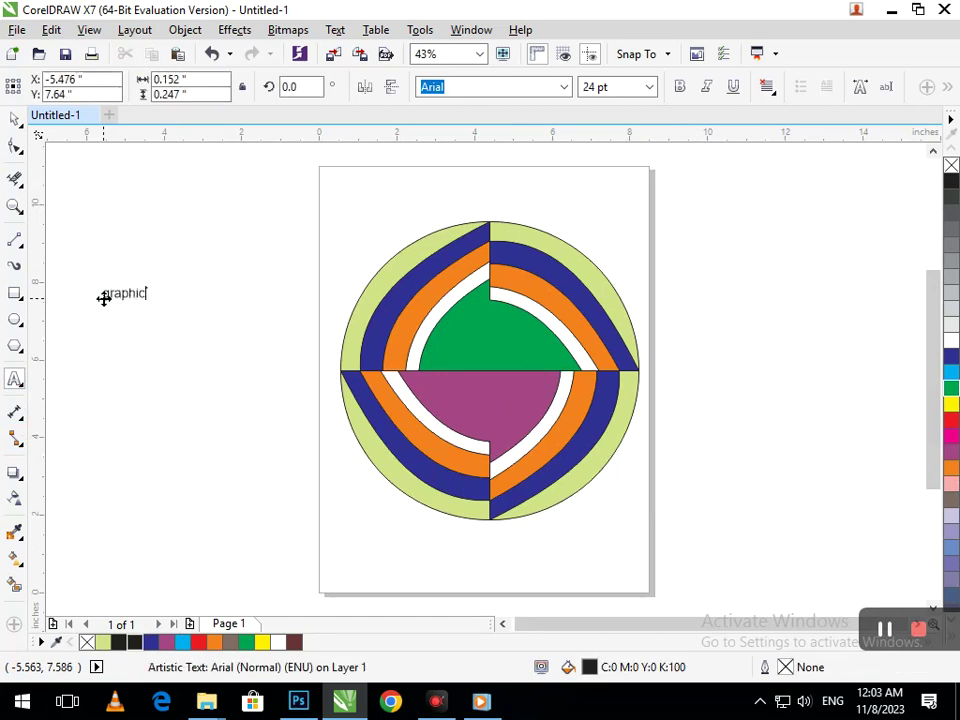
text(phic)
key(BackSpace)
key(BackSpace)
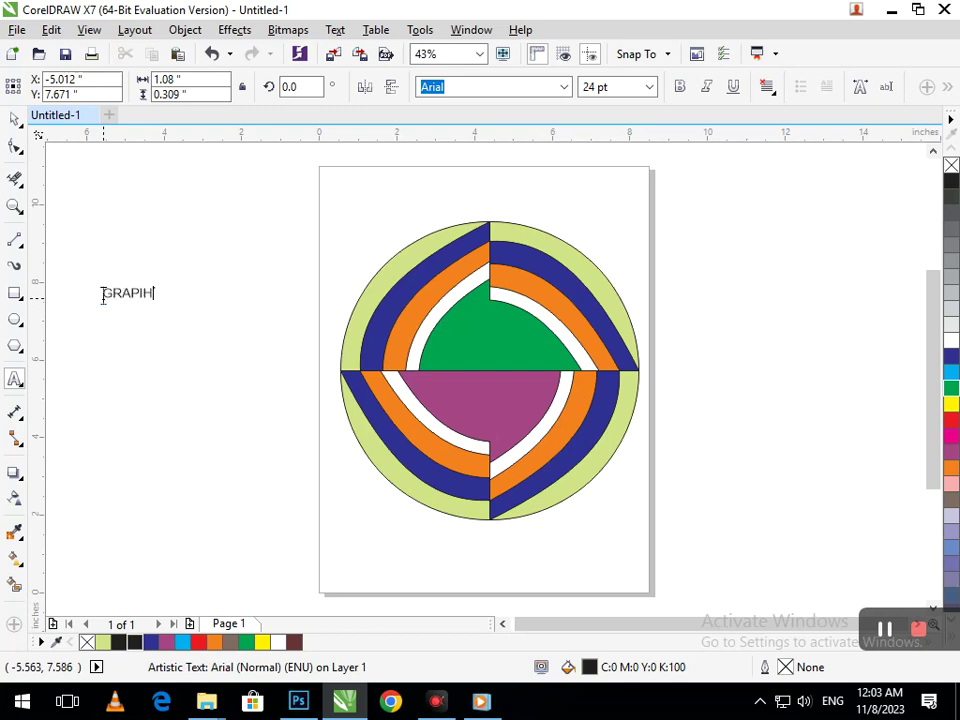
text(H)
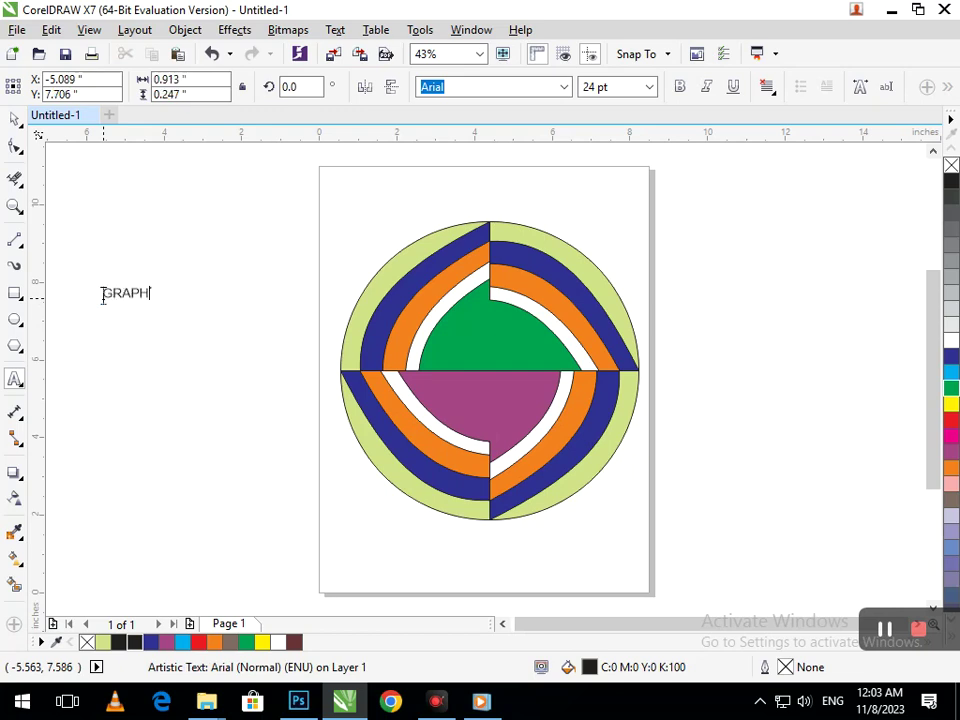
key(Escape)
Step: Place the GRAPHIC text on the green upper half, enlarge it to about 55 pt and make it bold
click(15, 120)
drag(170, 308, 215, 325)
drag(131, 321, 489, 352)
drag(403, 331, 682, 413)
drag(336, 397, 354, 403)
click(680, 87)
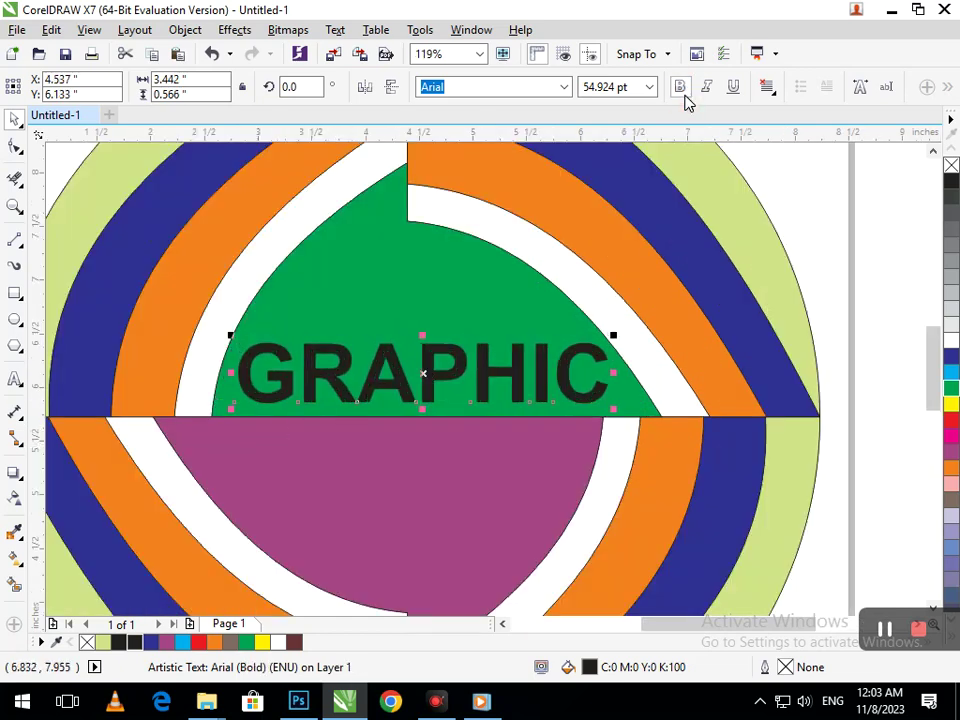
Step: Duplicate the GRAPHIC text onto the purple lower half and scale the copy to about 46.75 pt, just below the dividing line
click(857, 386)
scroll(470, 390, down, 3)
drag(463, 356, 452, 399)
right_click(452, 399)
key(F2)
drag(283, 336, 672, 470)
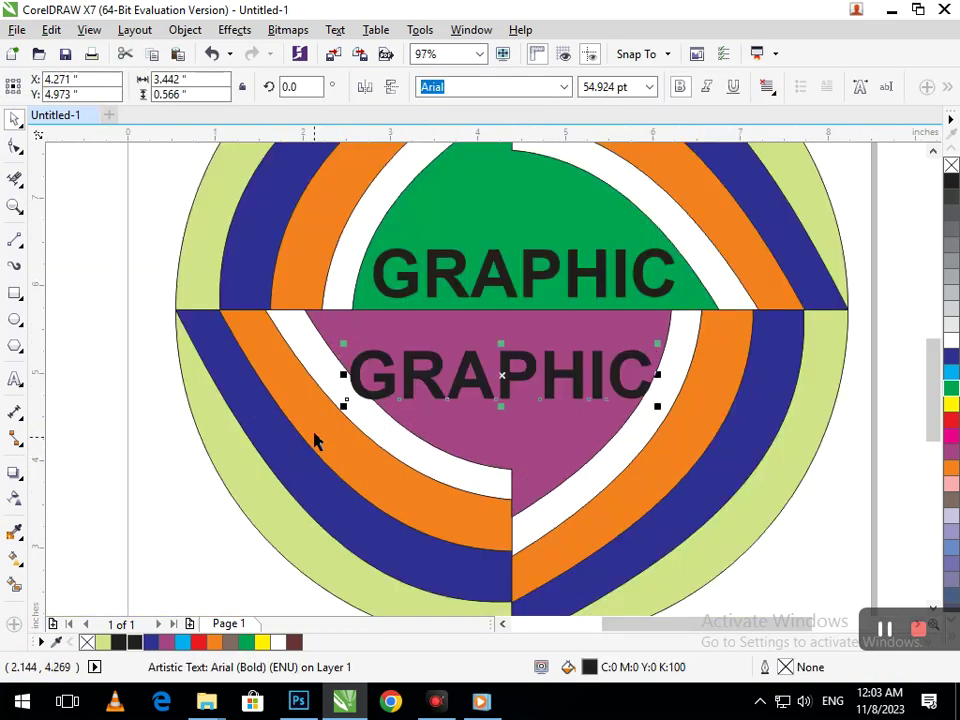
drag(345, 404, 369, 404)
drag(430, 376, 405, 347)
Step: Replace the wording of the copied text on the lower half with "DESIGNING"
key(F8)
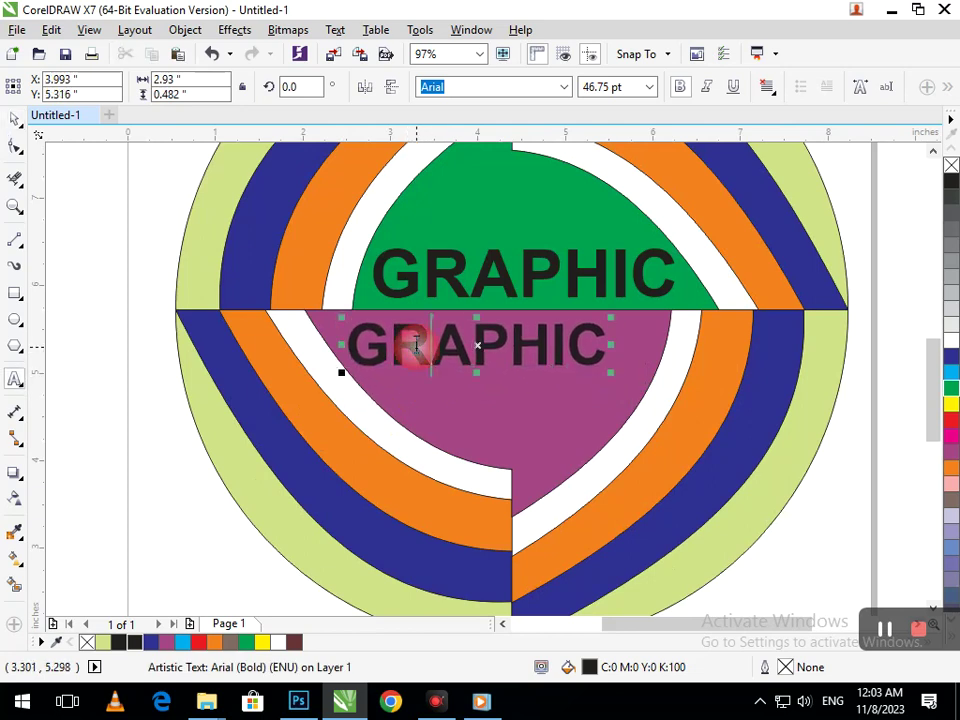
key(BackSpace)
key(BackSpace)
key(BackSpace)
key(BackSpace)
key(BackSpace)
key(BackSpace)
key(BackSpace)
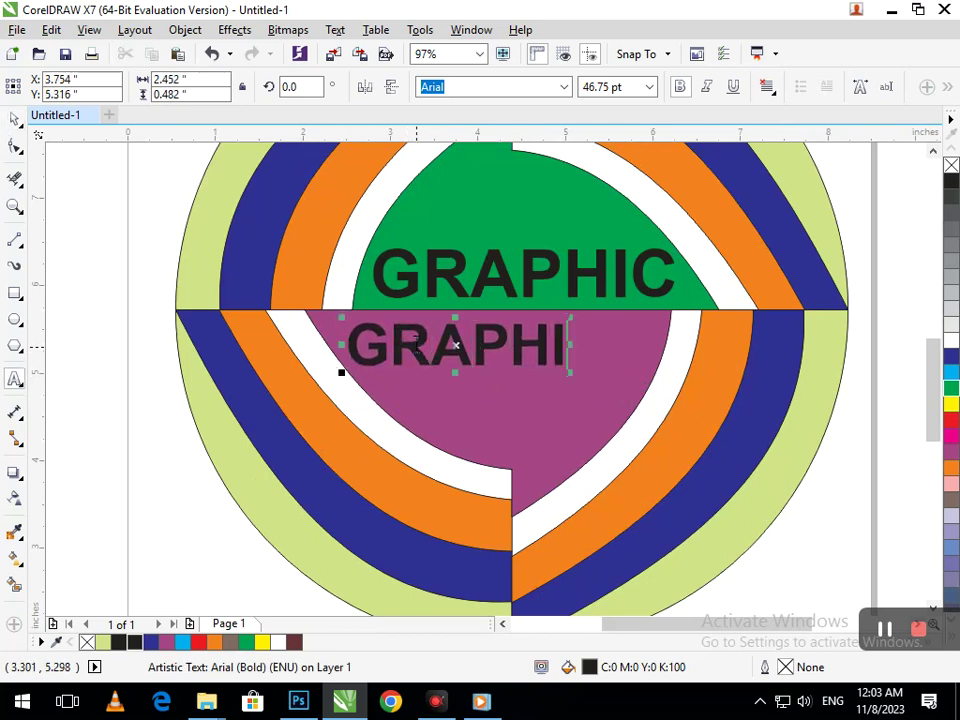
text(DESIGNING)
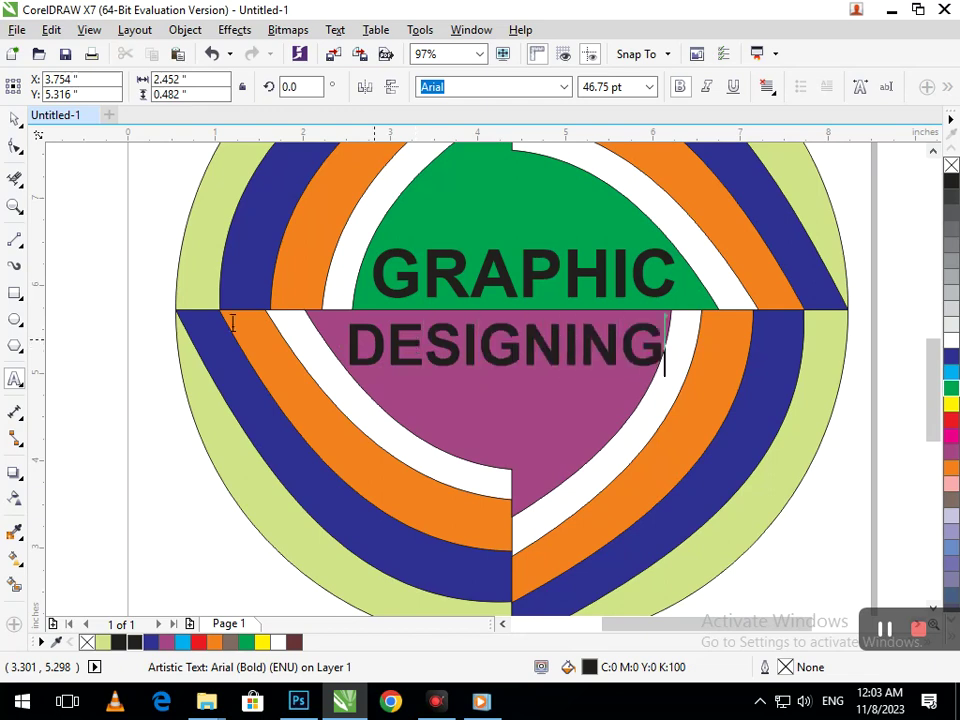
Step: Scale the DESIGNING text down to about 42.9 pt and position it within the purple lower half
click(15, 118)
click(62, 257)
click(349, 369)
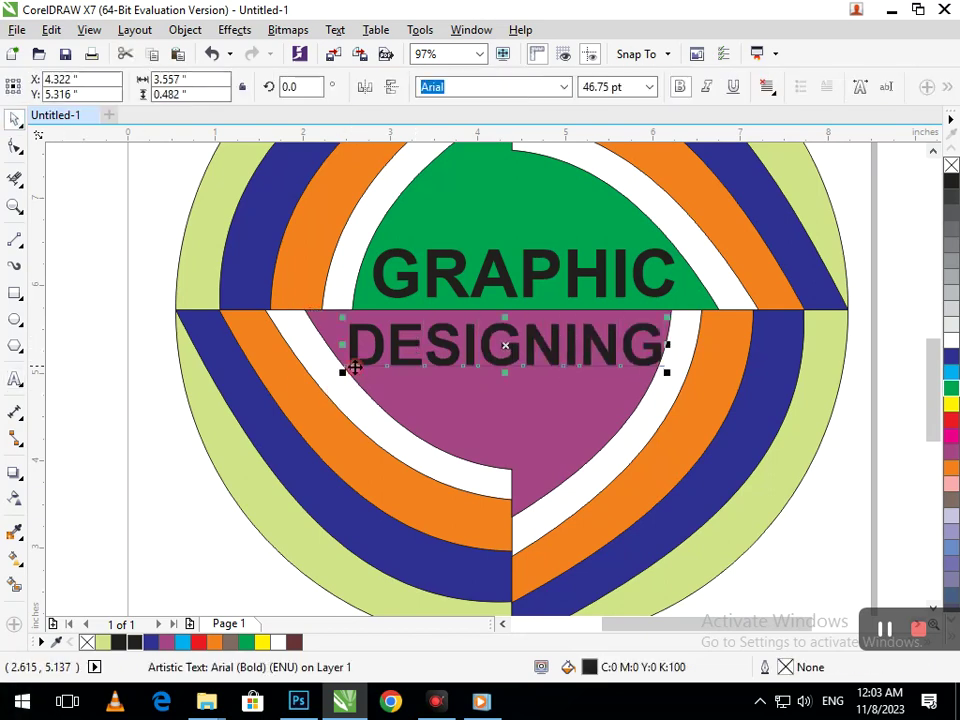
drag(339, 375, 356, 381)
drag(476, 350, 479, 355)
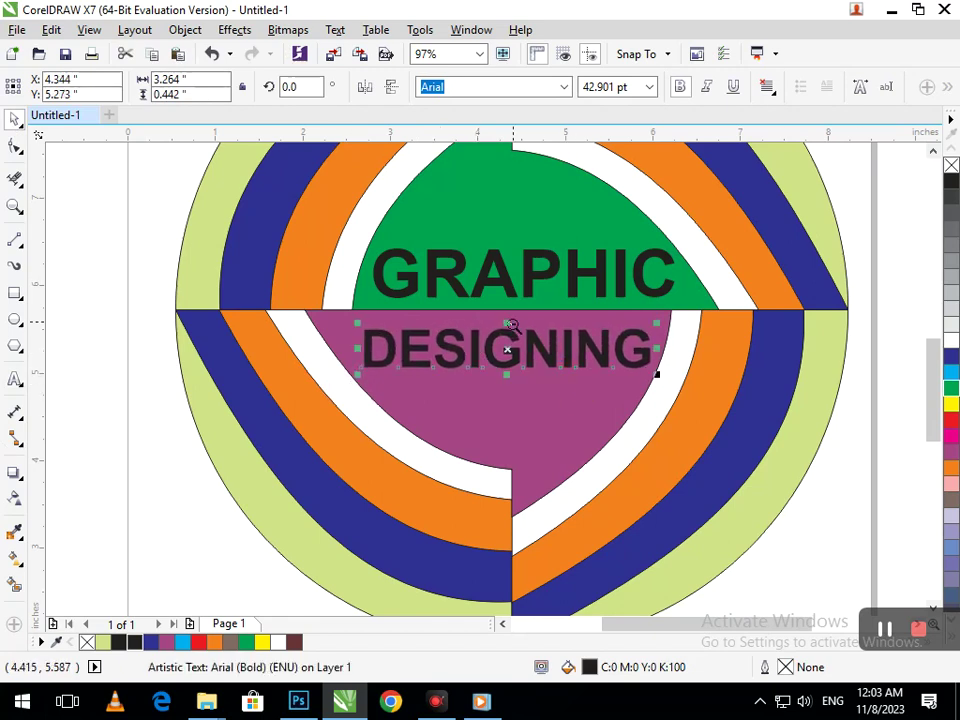
key(shift+F4)
click(681, 502)
drag(464, 389, 465, 395)
Step: Apply a vertical fountain fill to the lower half, from purple at its bottom tip to dark blue at the dividing line
click(711, 454)
click(472, 428)
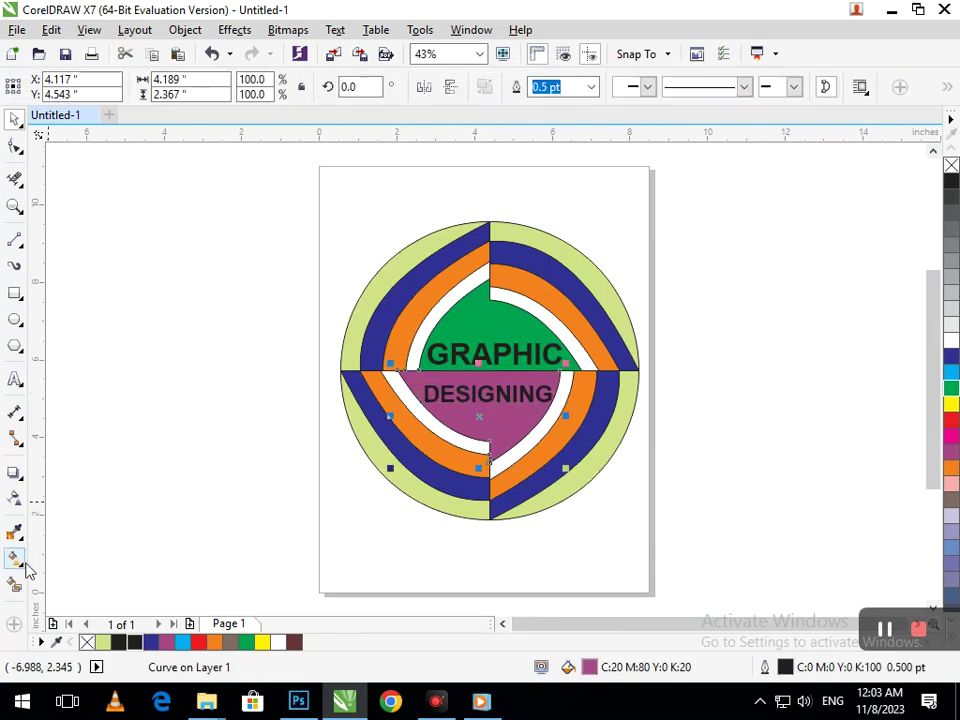
click(21, 566)
click(86, 556)
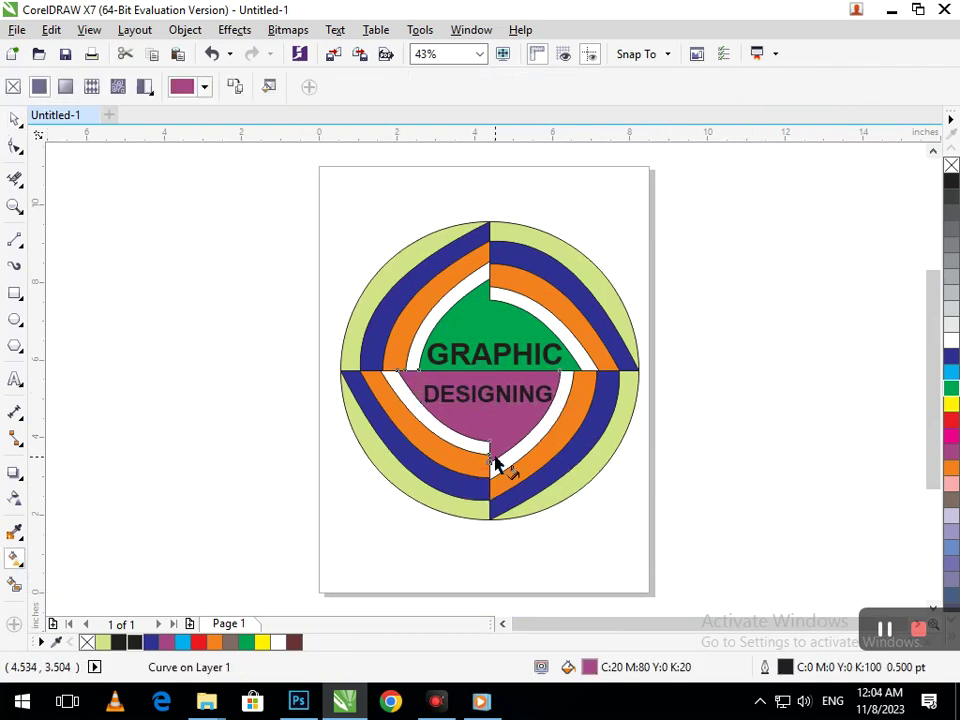
drag(490, 463, 488, 370)
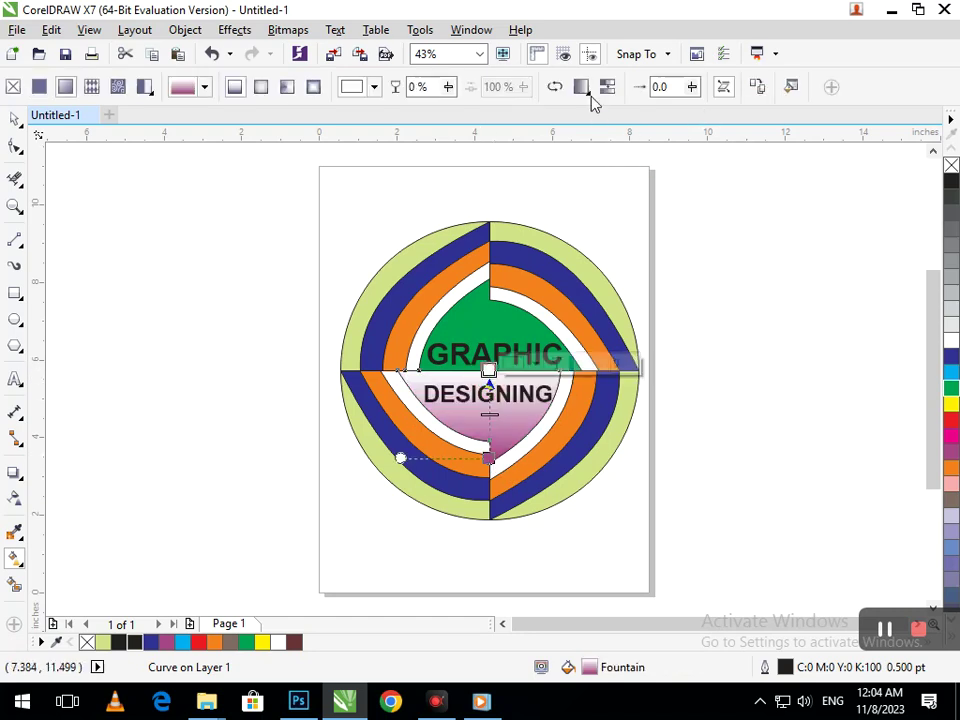
click(951, 356)
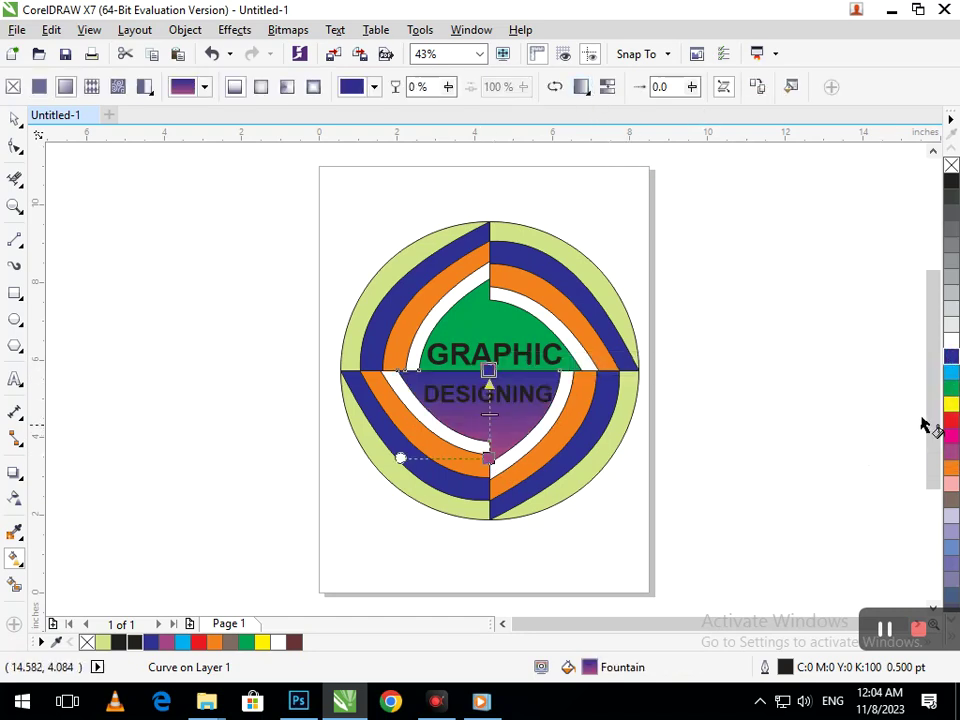
drag(489, 461, 487, 443)
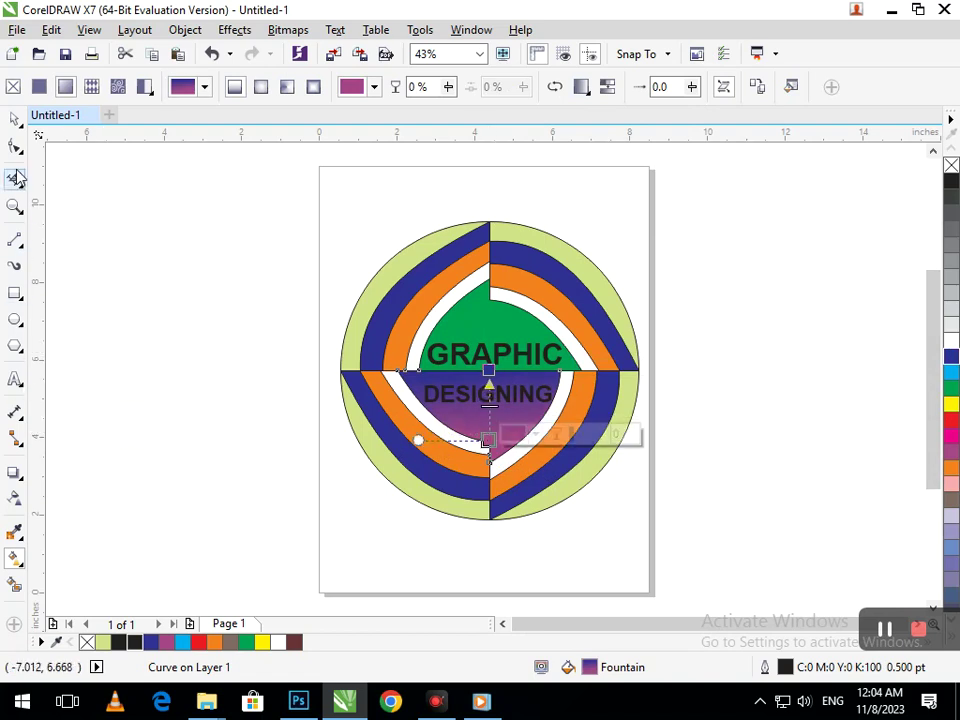
click(15, 119)
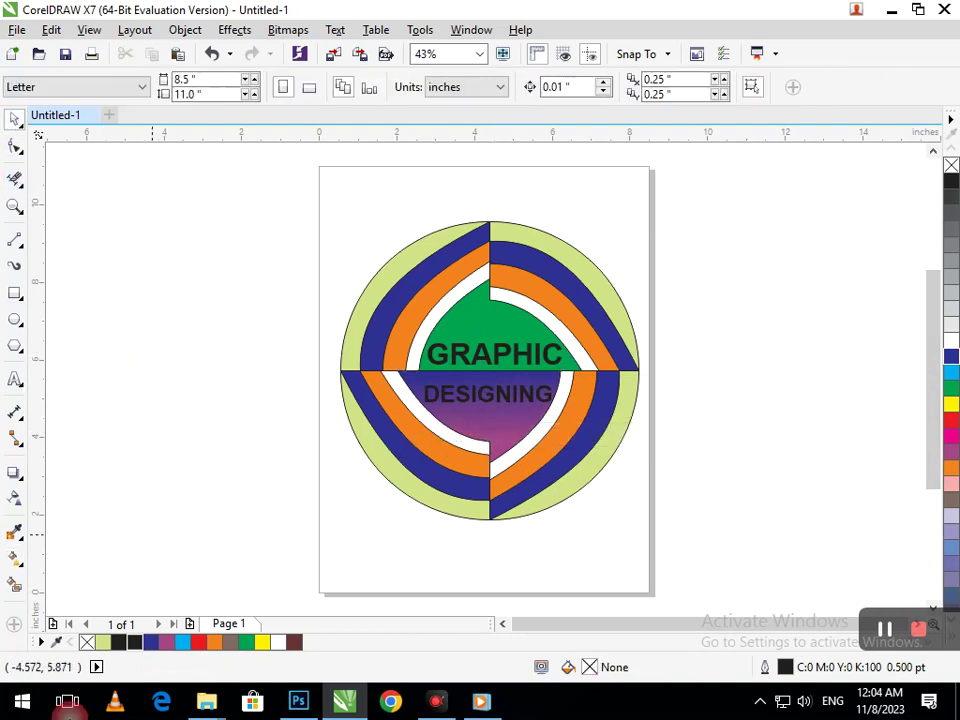
Step: Give the DESIGNING text a yellow fill and a yellow outline
click(483, 410)
click(951, 389)
right_click(951, 389)
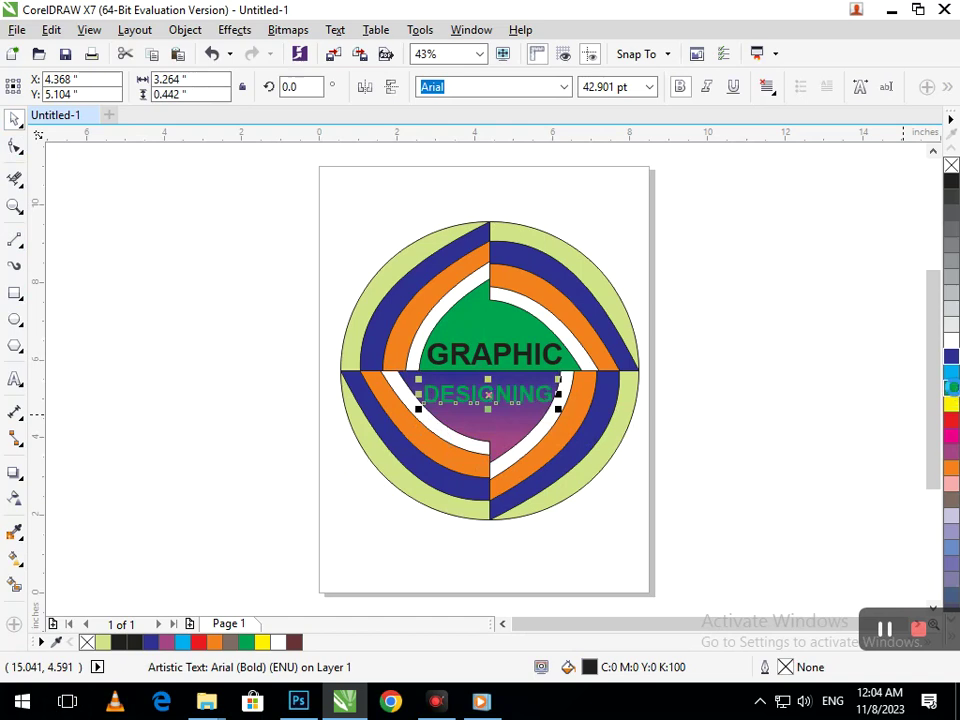
click(951, 408)
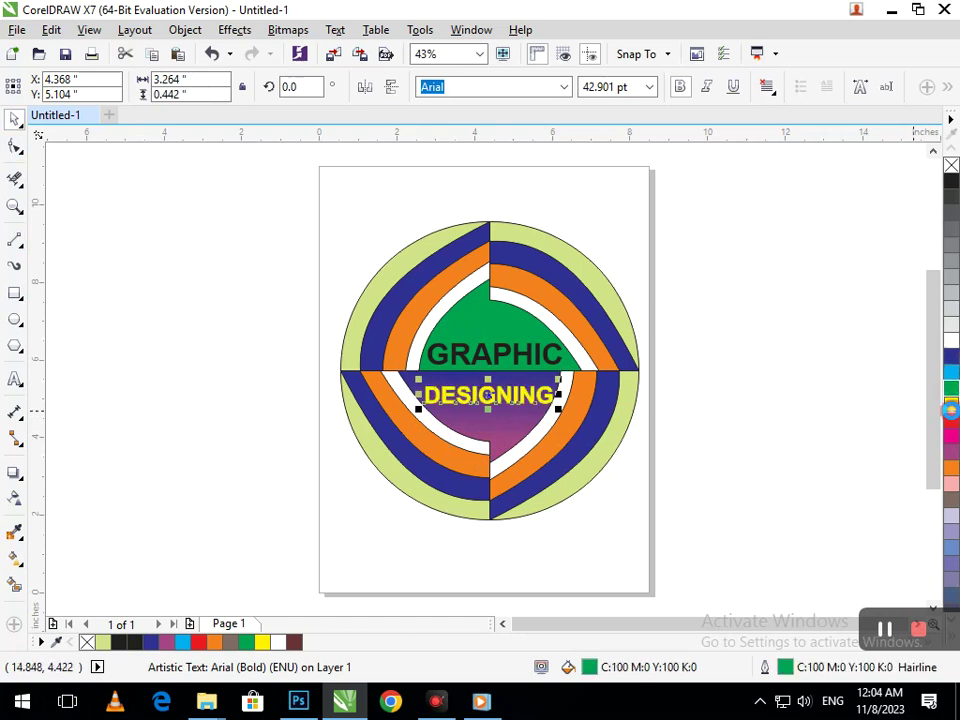
right_click(951, 408)
click(816, 478)
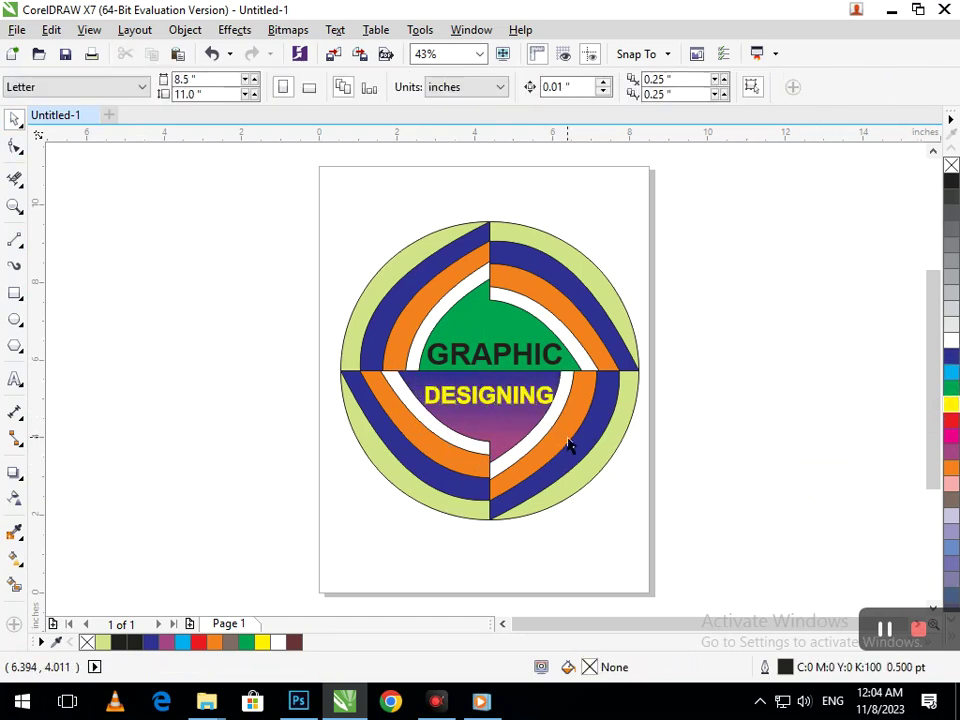
Step: Apply a vertical fountain fill to the upper half, from green at its top tip to purple at the dividing line
scroll(542, 364, up, 5)
click(542, 358)
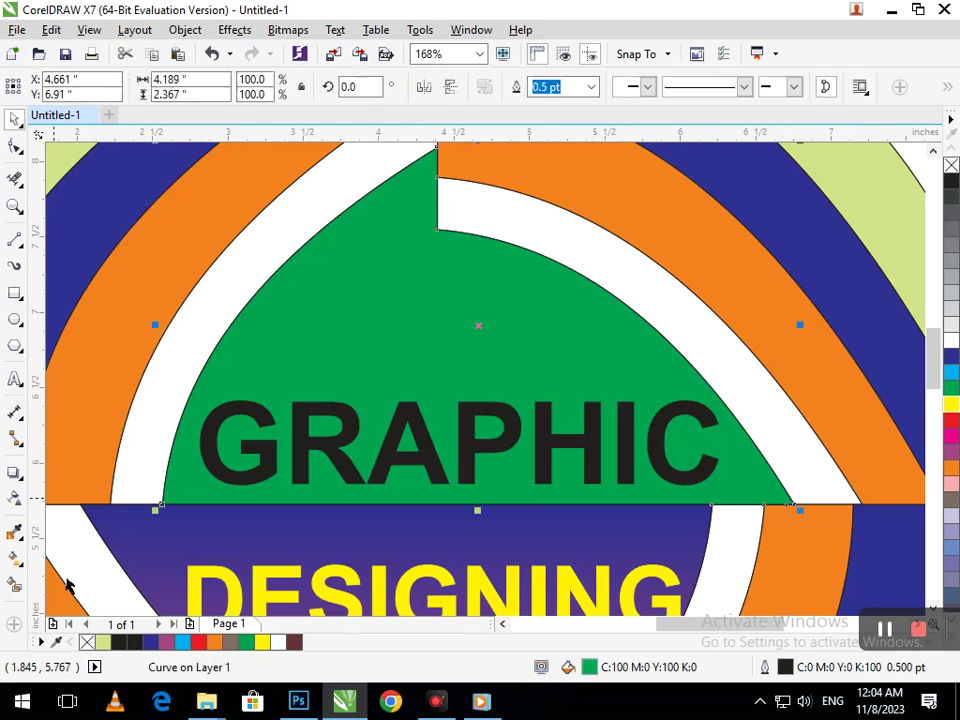
click(16, 560)
click(56, 560)
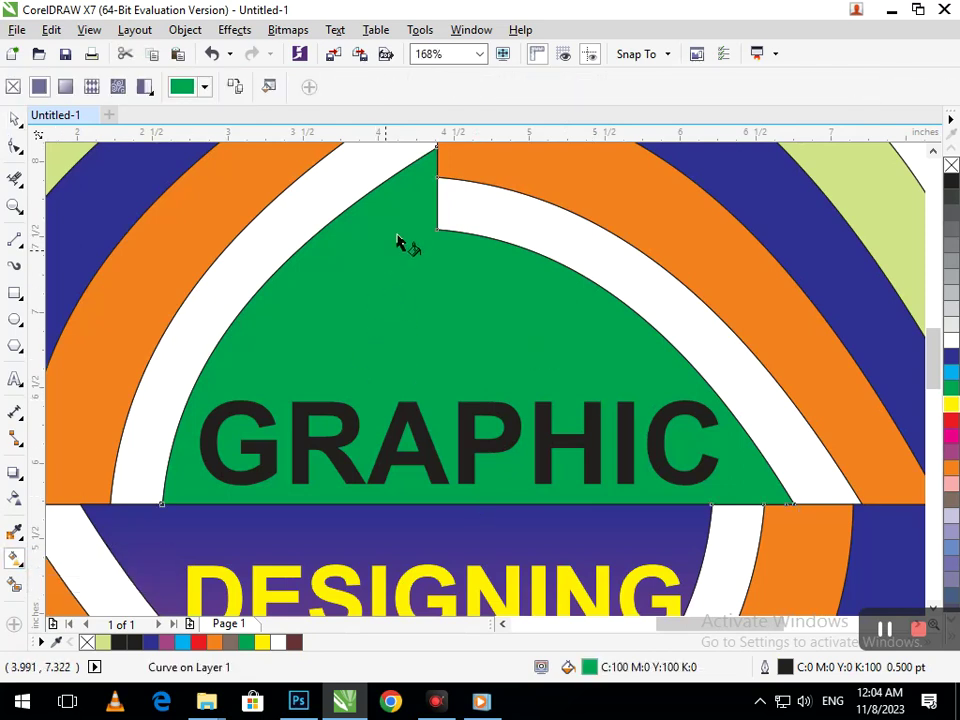
drag(436, 163, 433, 478)
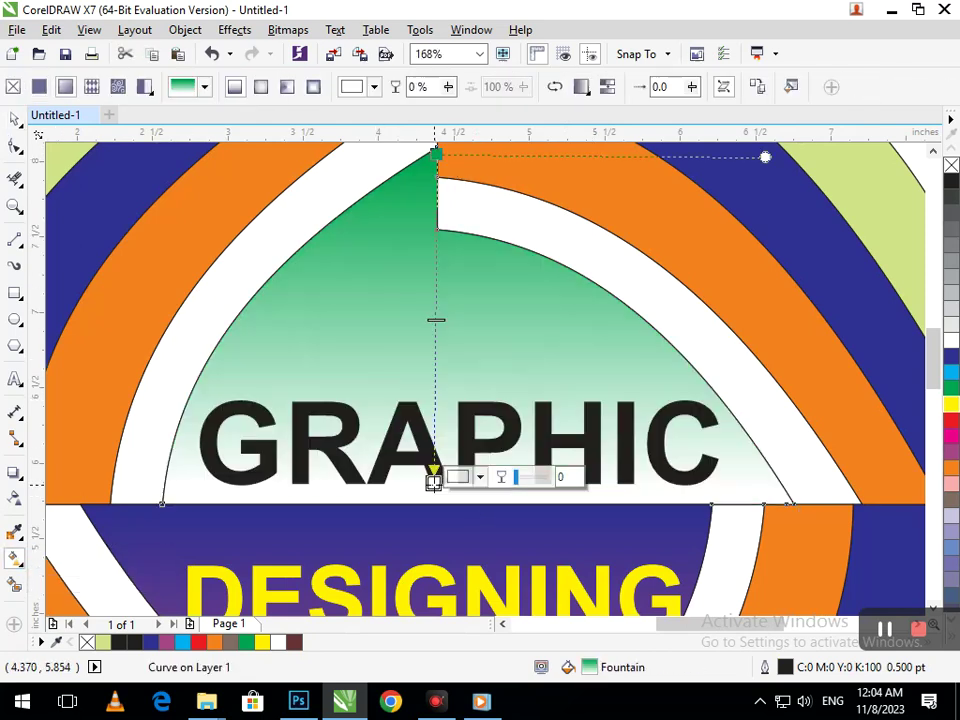
drag(953, 468, 437, 504)
key(shift+F4)
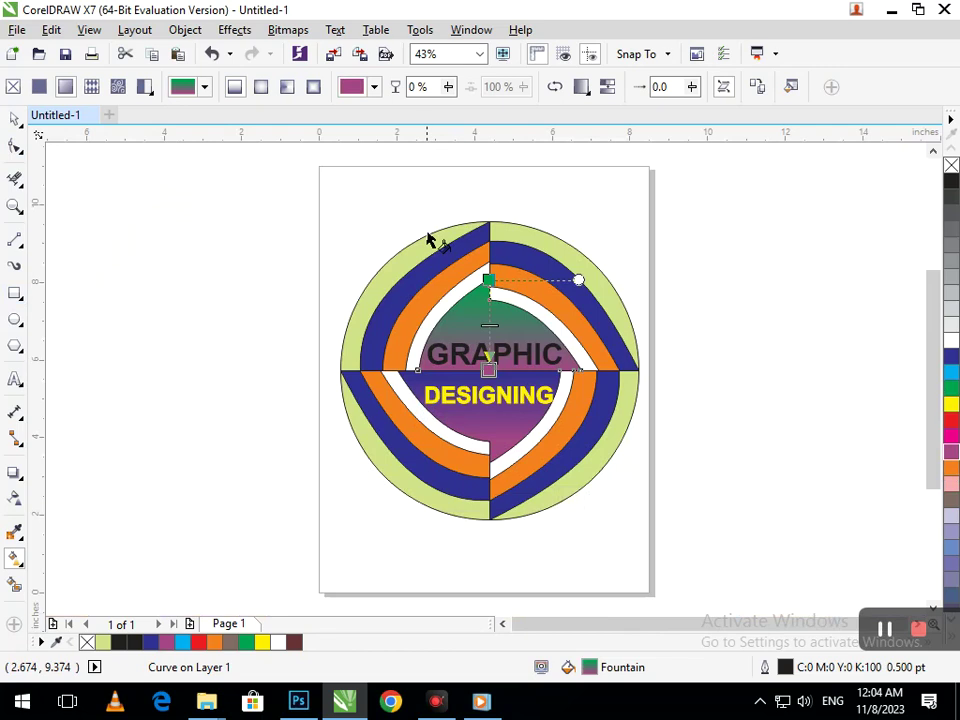
click(13, 120)
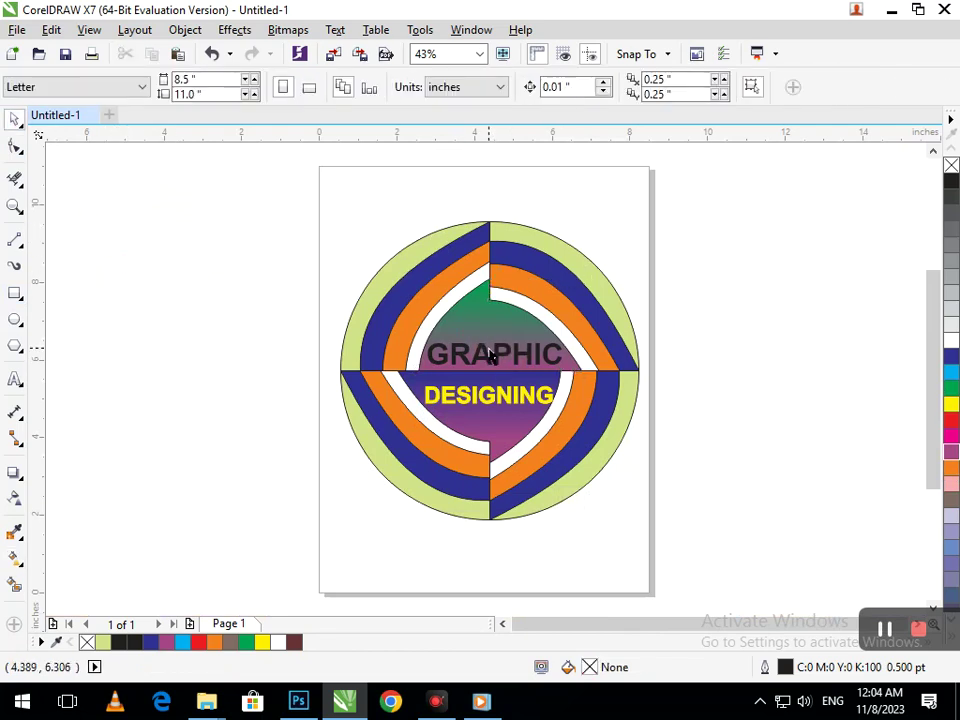
Step: Fill the GRAPHIC text with yellow
click(483, 345)
click(951, 405)
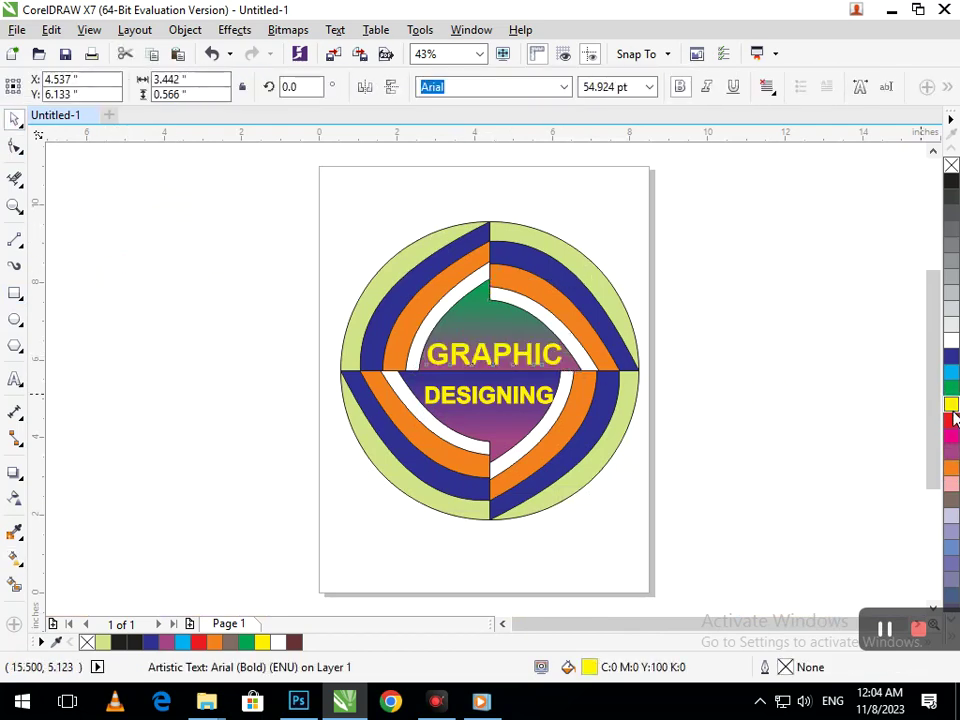
key(Escape)
click(507, 360)
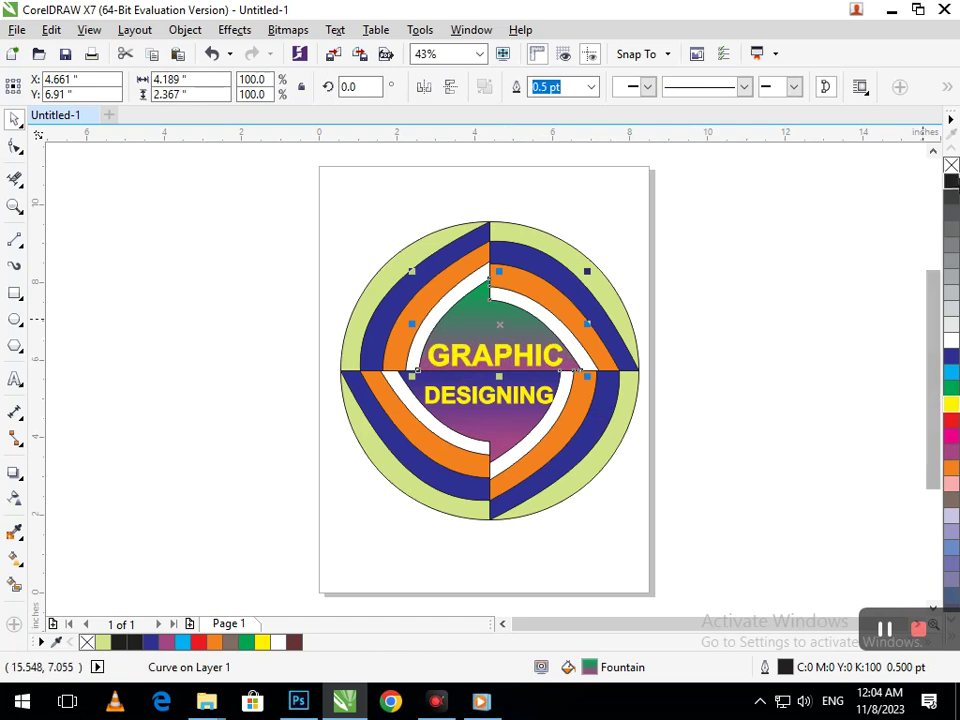
click(806, 322)
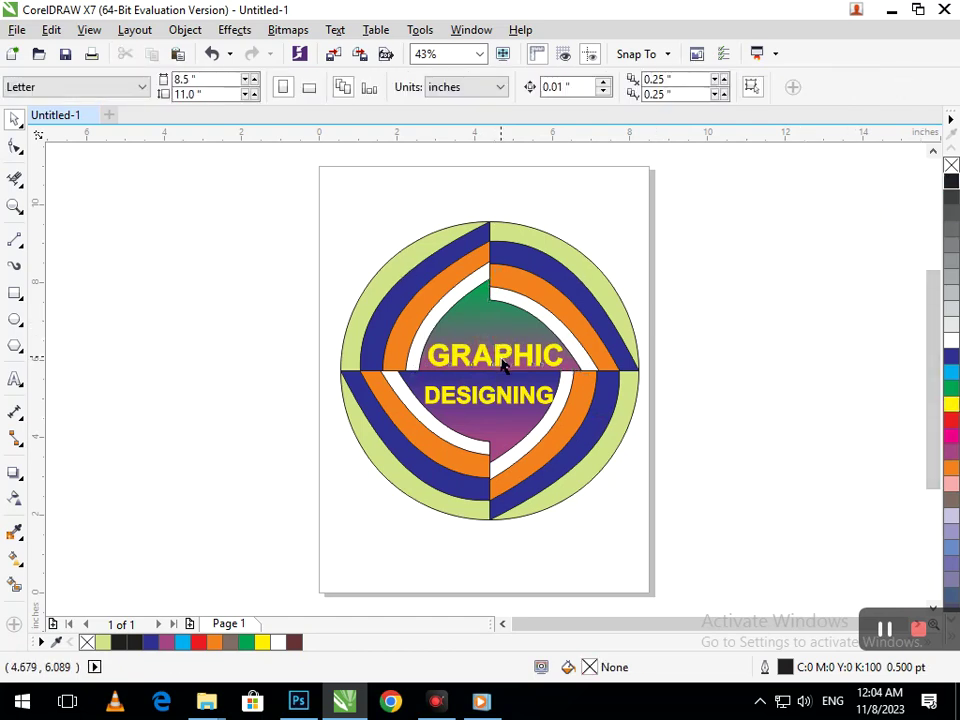
Step: Give the GRAPHIC text a cyan 4.0 pt outline placed behind the fill and scaling with the object
click(501, 360)
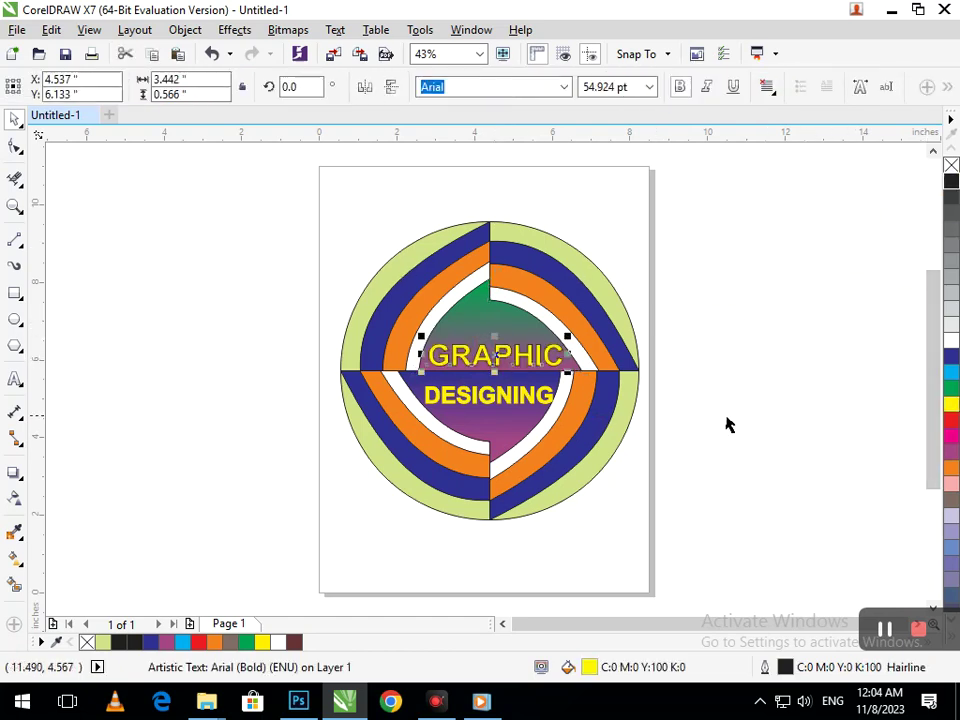
right_click(950, 355)
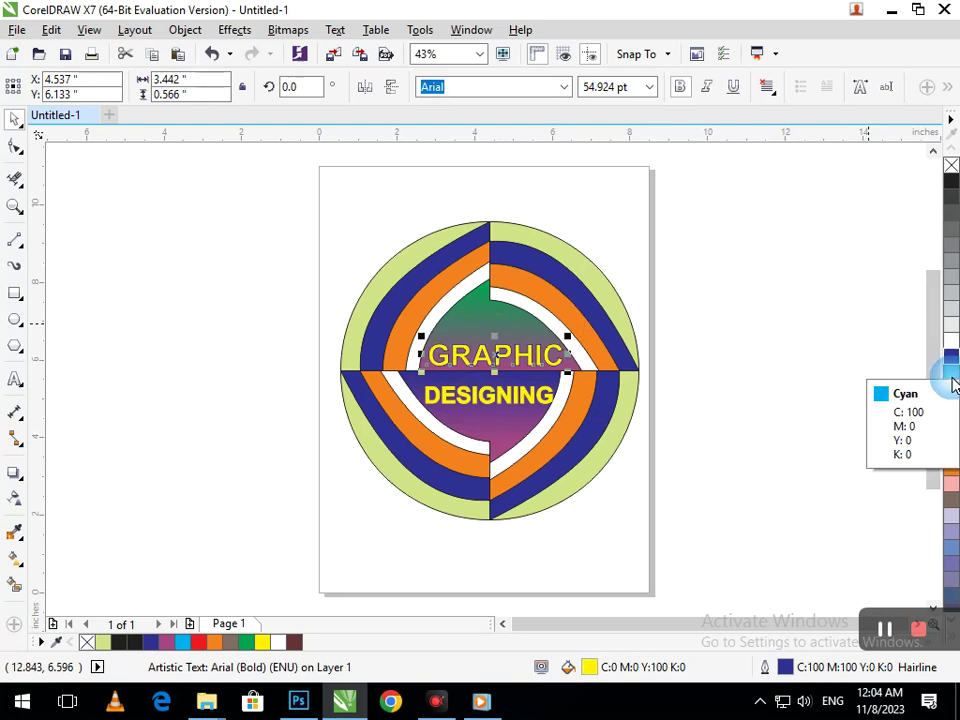
right_click(952, 374)
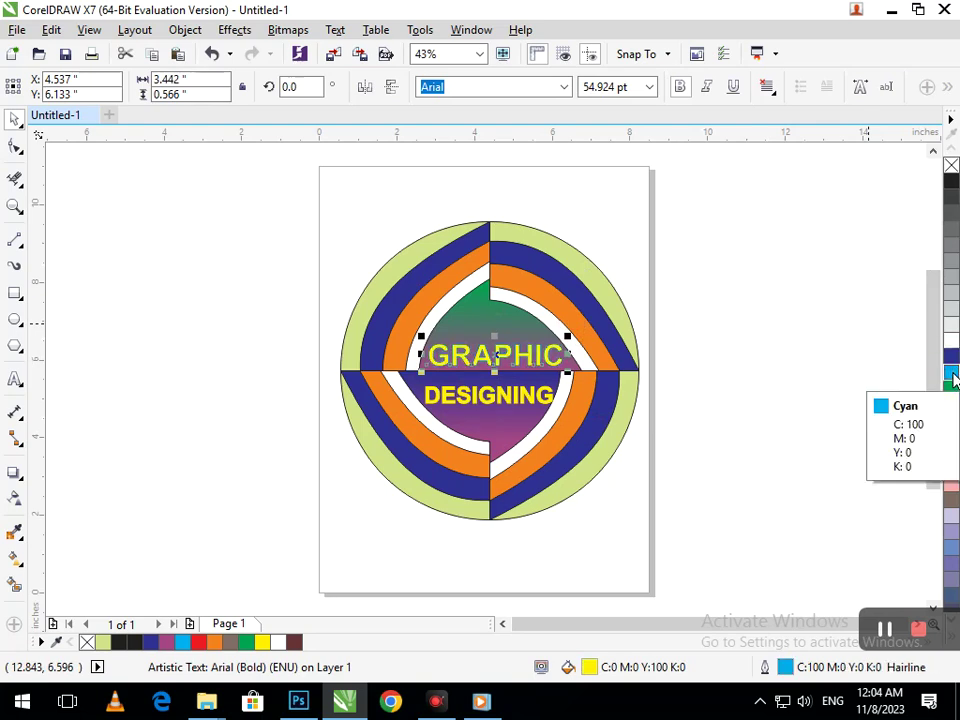
key(F12)
click(359, 227)
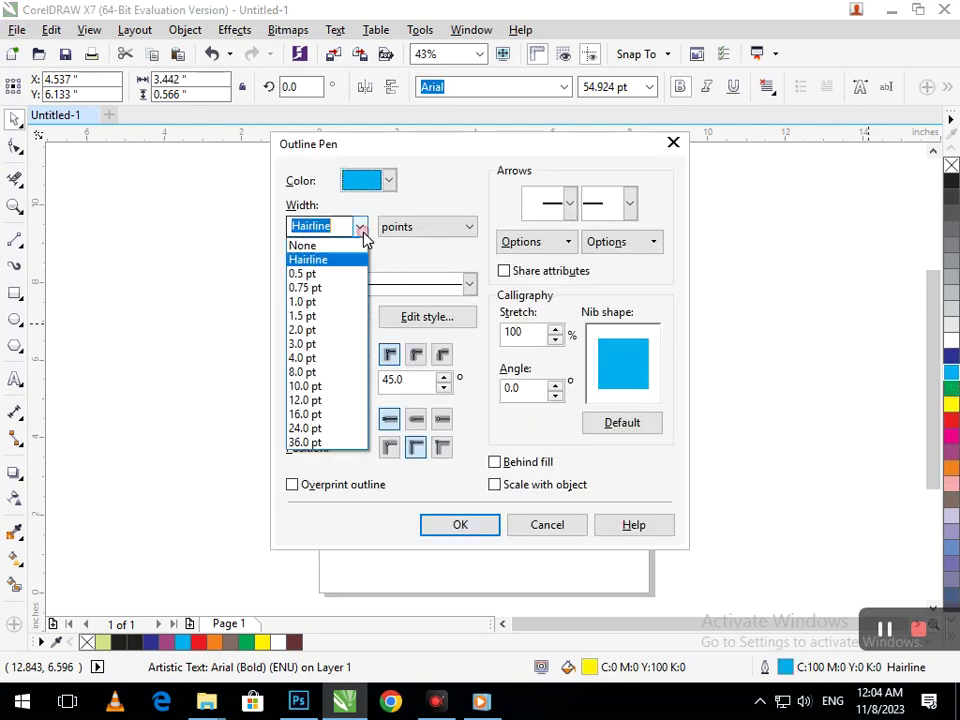
click(305, 358)
click(494, 462)
click(494, 484)
click(490, 528)
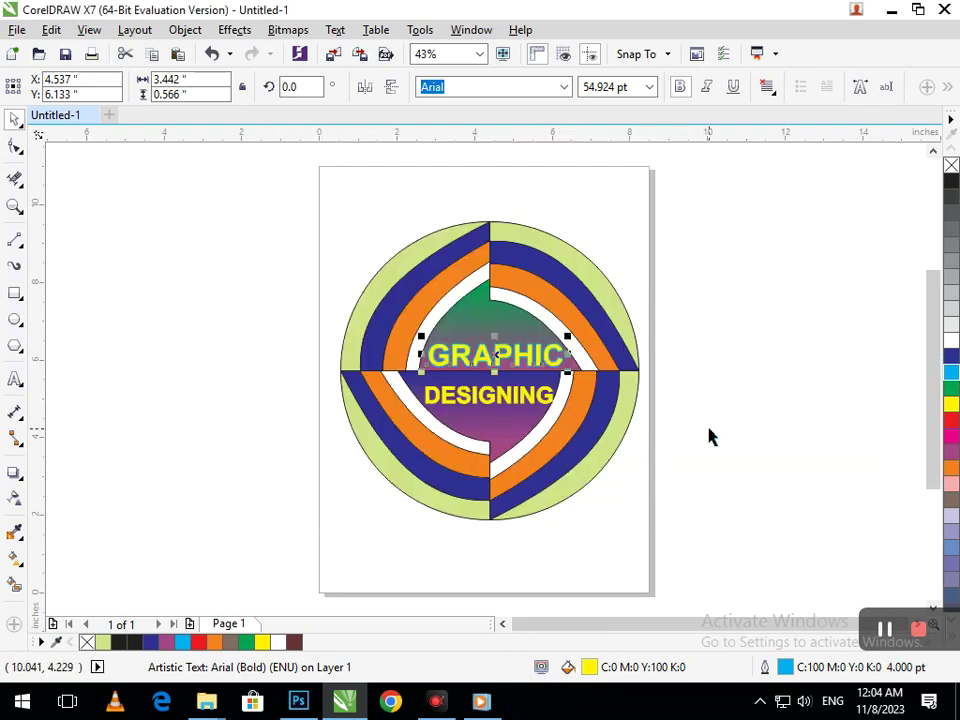
Step: Set the outline width of the GRAPHIC text to 12.0 pt
key(F12)
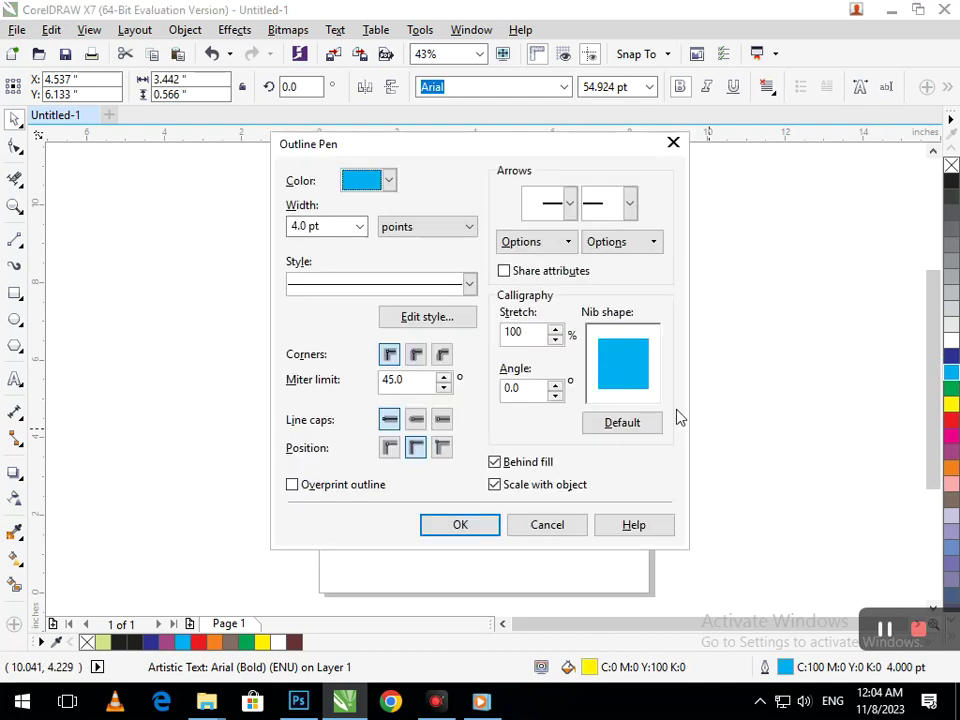
click(362, 226)
click(336, 400)
click(458, 528)
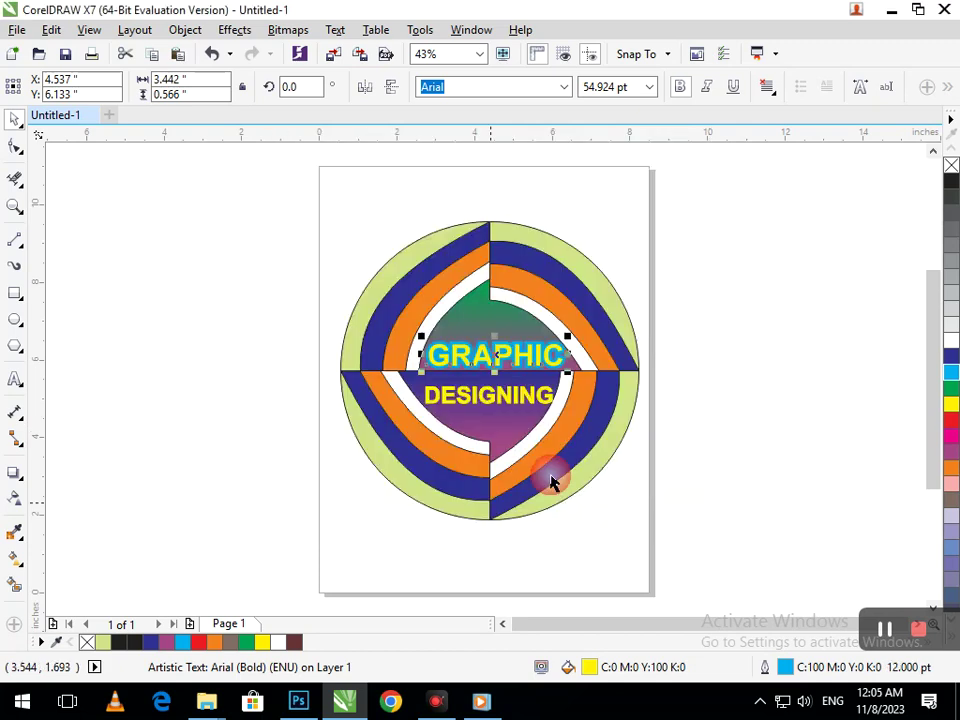
Step: Scale the GRAPHIC text down to about 3.01 by 0.50 inches and reposition it inside the upper half
key(z)
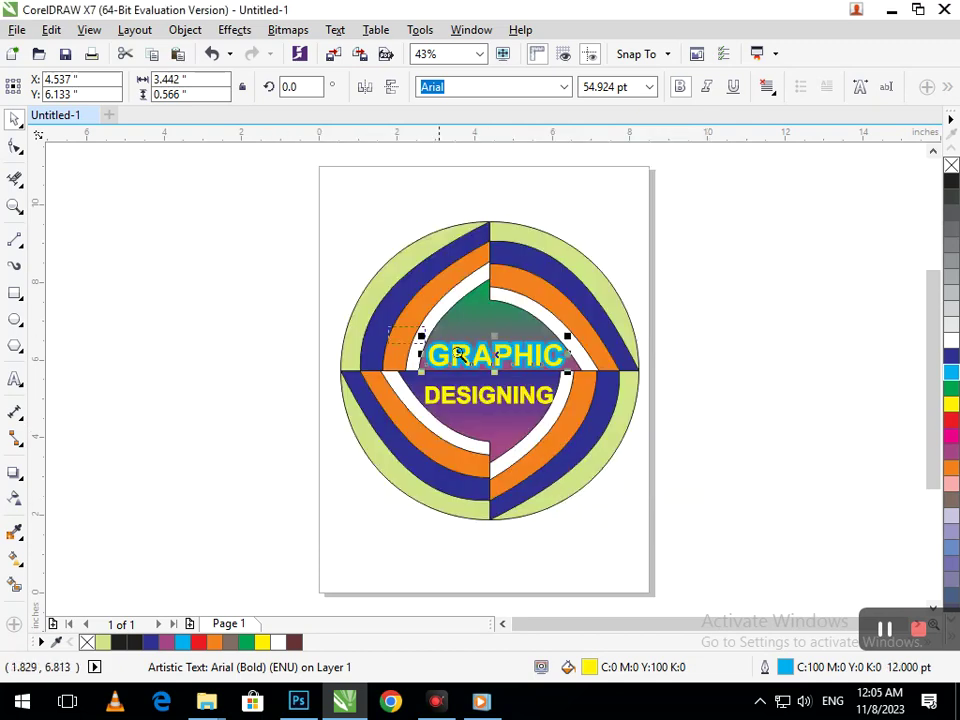
drag(389, 337, 572, 381)
scroll(364, 446, up, 1)
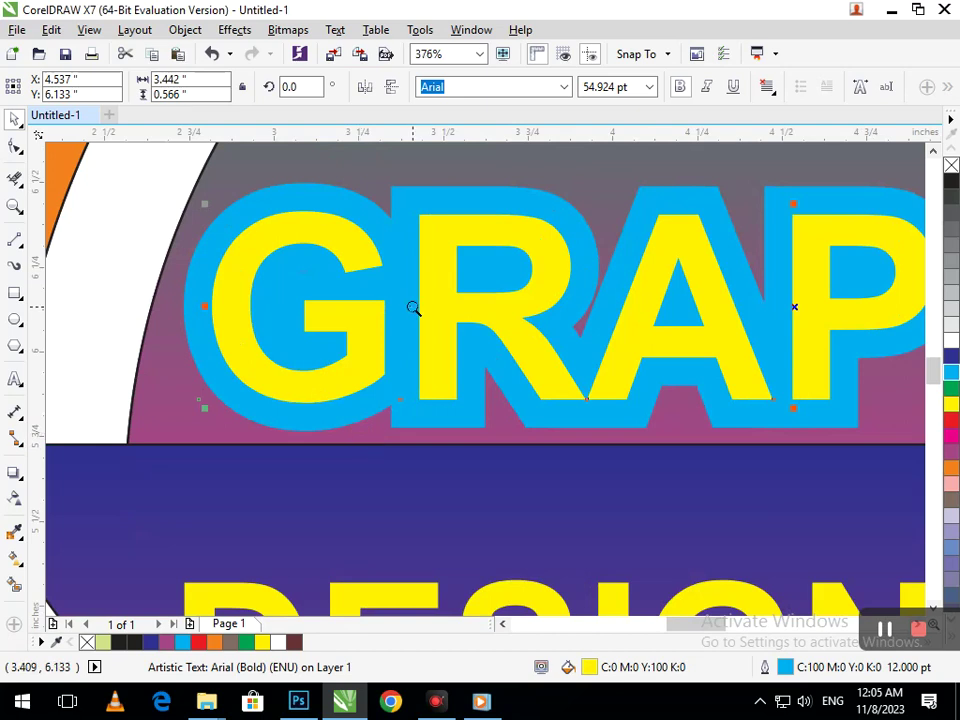
scroll(414, 311, down, 1)
key(Escape)
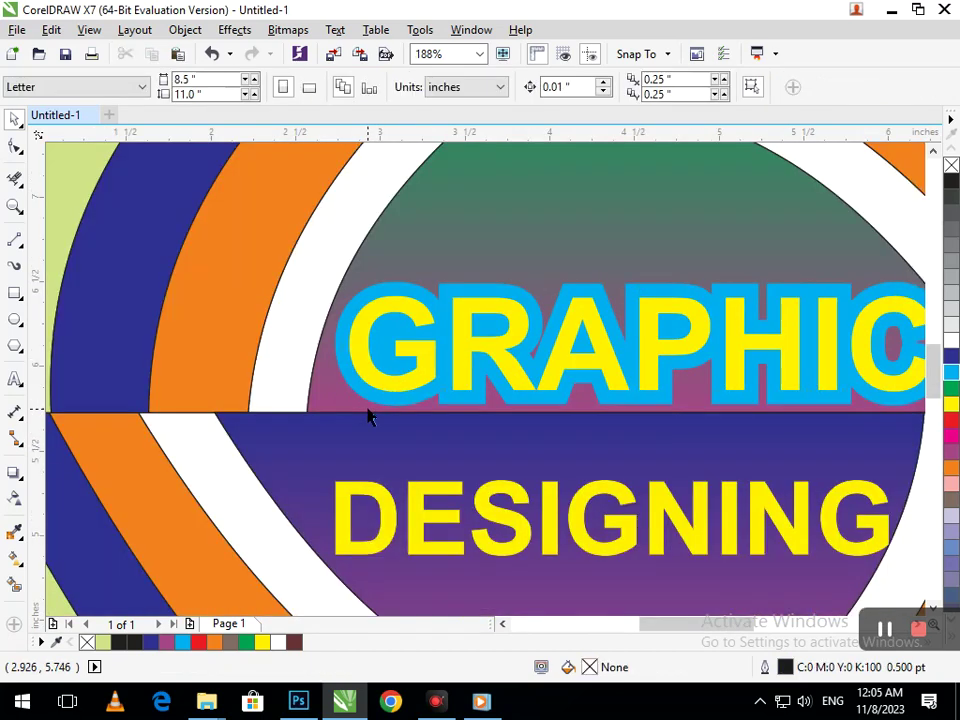
click(356, 396)
drag(343, 401, 361, 397)
drag(424, 370, 415, 373)
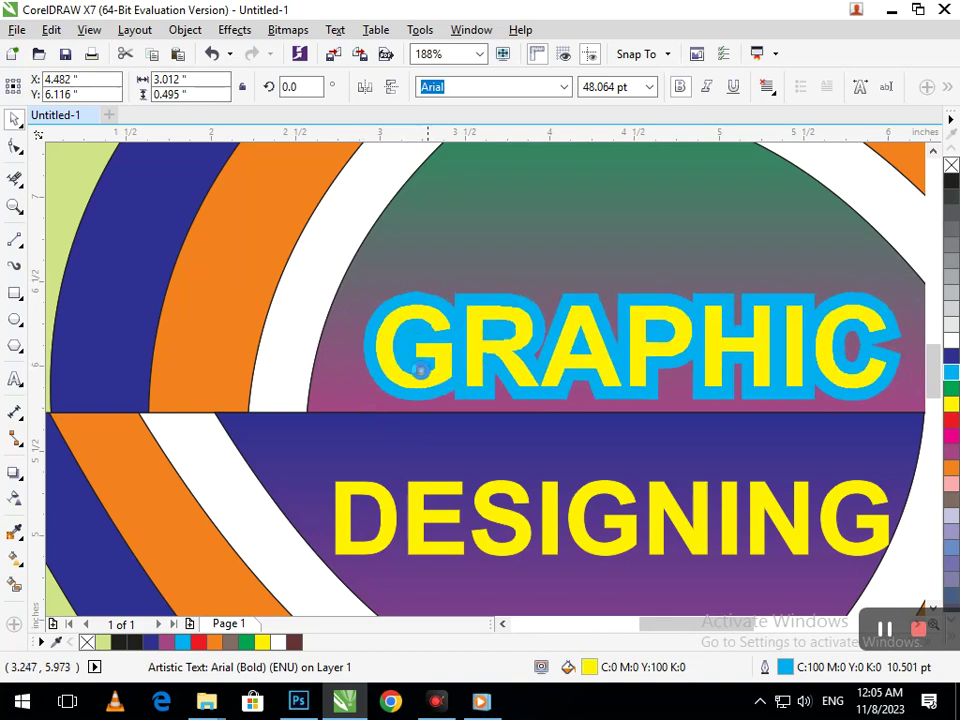
scroll(547, 400, down, 2)
scroll(560, 394, down, 2)
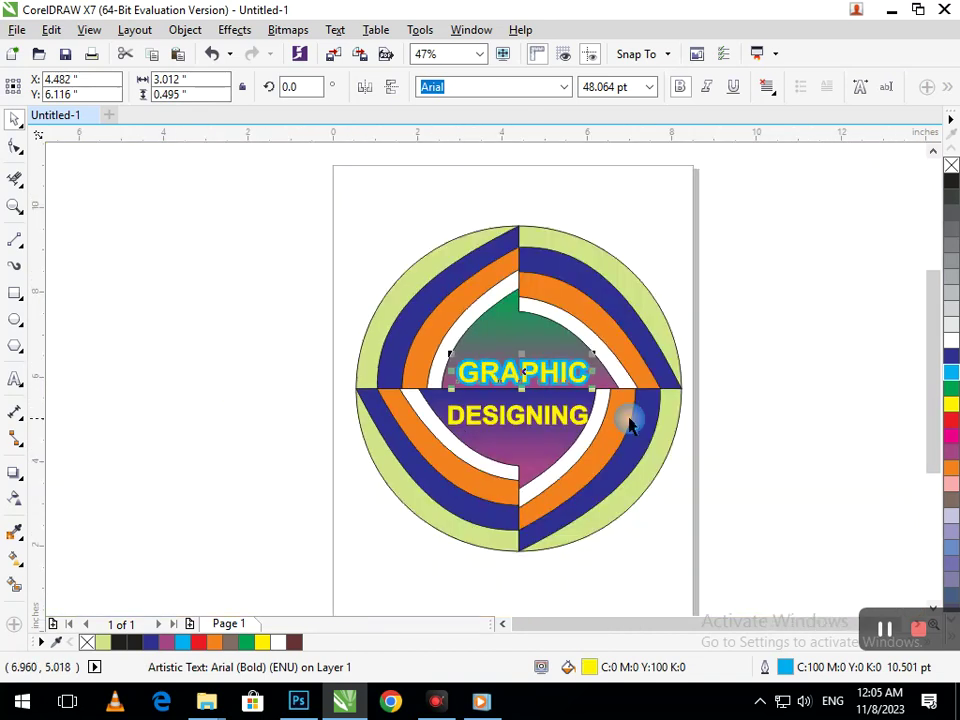
click(737, 452)
Step: Scale the DESIGNING text down to about 2.95 by 0.40 inches and move it up toward the dividing line
click(575, 425)
key(z)
drag(317, 364, 729, 478)
drag(313, 400, 326, 401)
drag(456, 386, 449, 371)
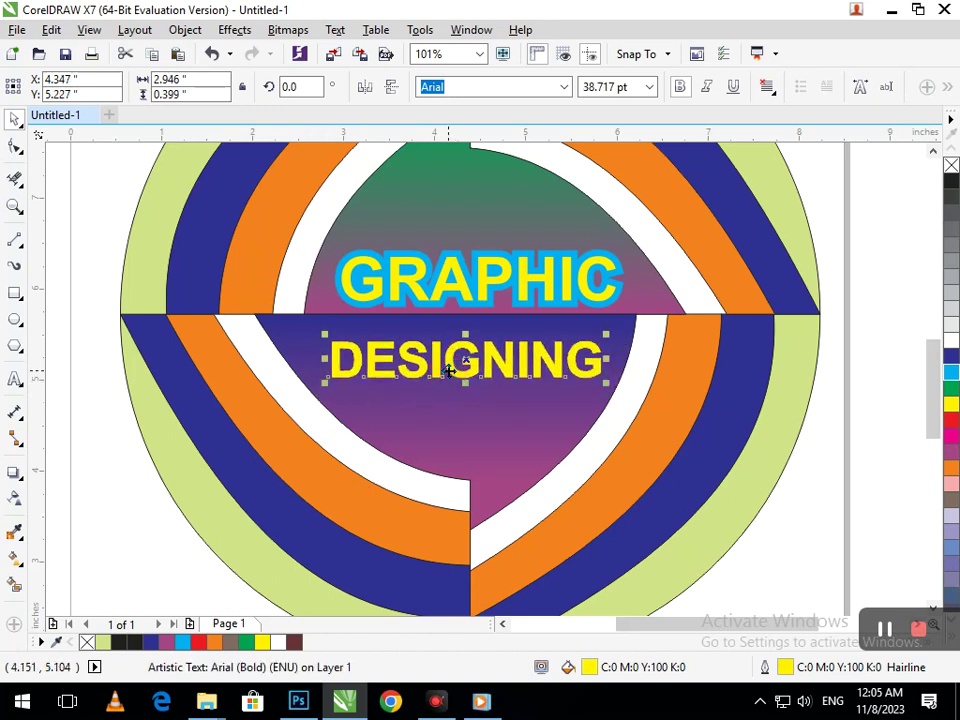
Step: Give the DESIGNING text a cyan 8.0 pt outline placed behind the fill and scaling with the object
key(F12)
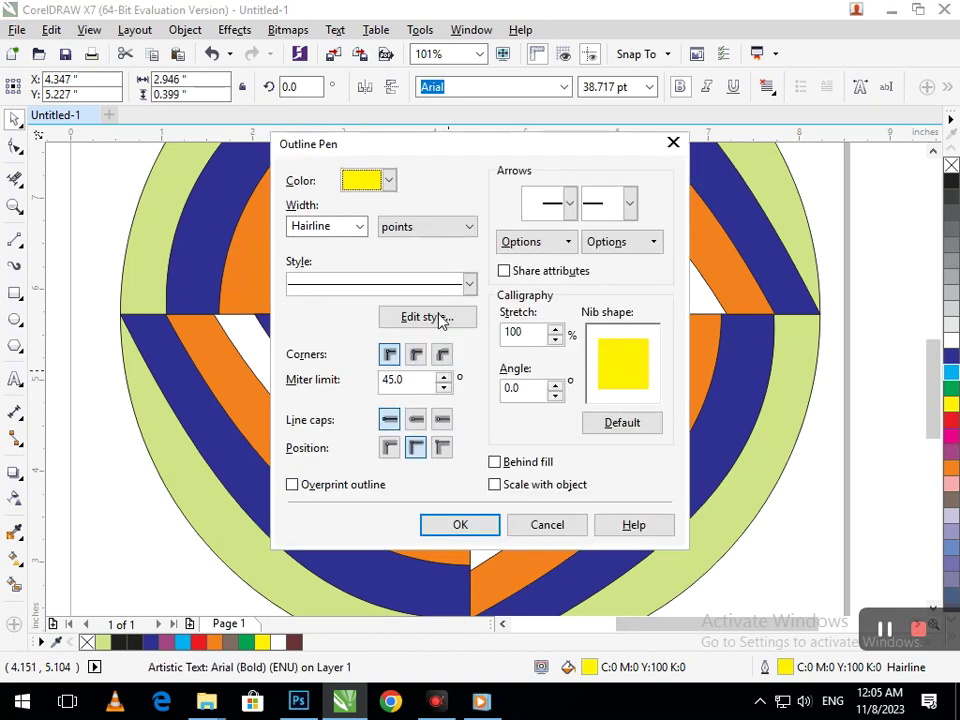
click(494, 462)
click(494, 484)
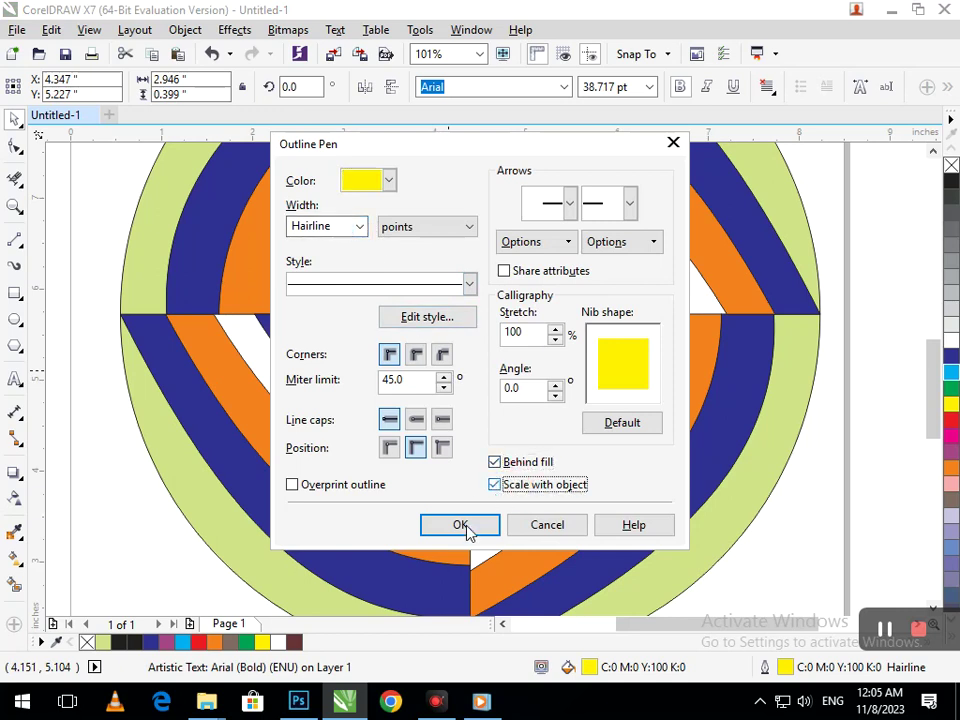
click(358, 226)
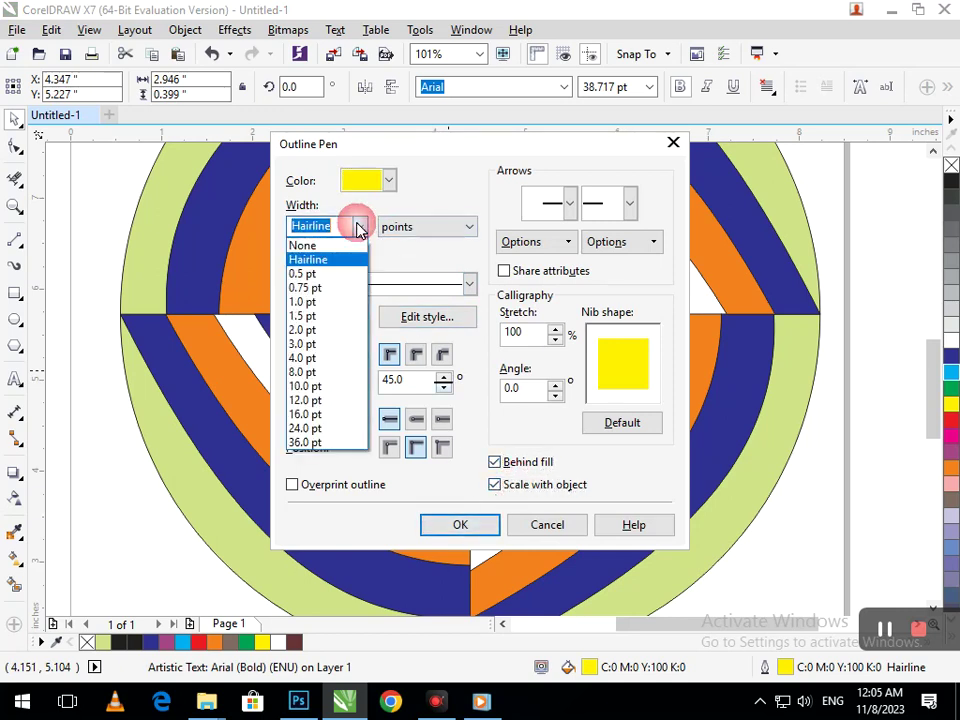
click(336, 362)
click(441, 527)
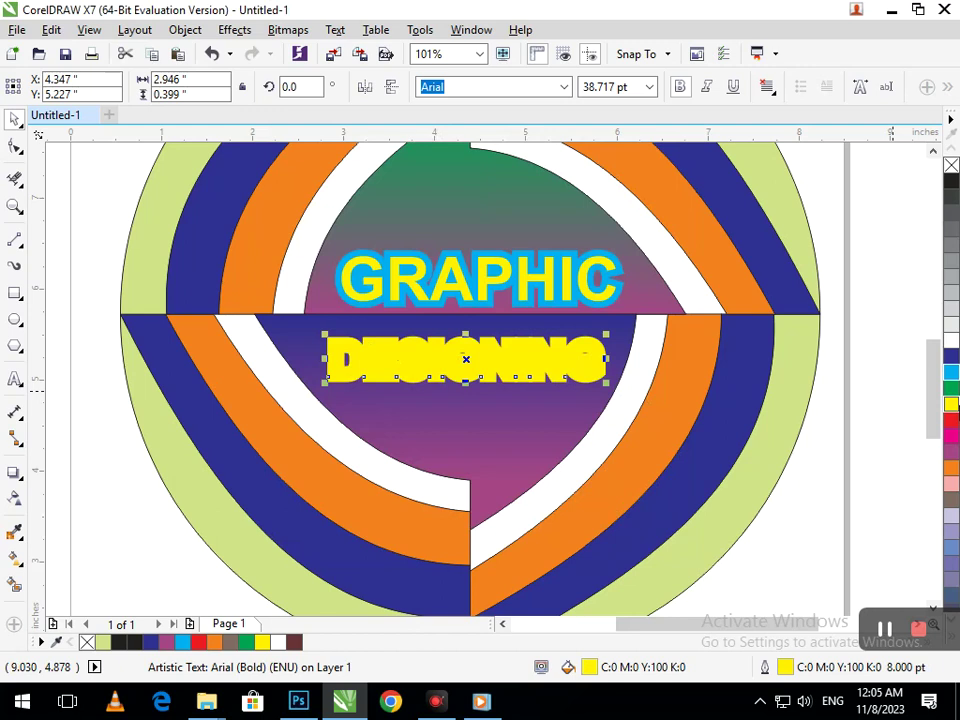
right_click(951, 374)
click(864, 454)
scroll(560, 453, down, 2)
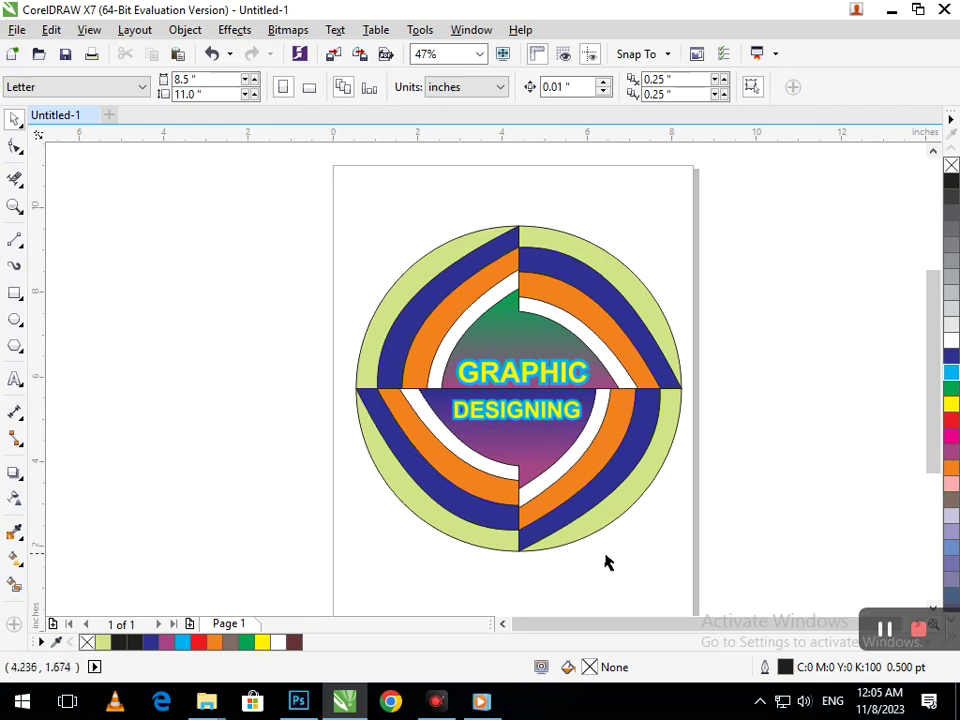
drag(600, 542, 604, 572)
key(ctrl+z)
click(671, 511)
Step: Recolor the DESIGNING text with a black fill and a white outline
click(528, 414)
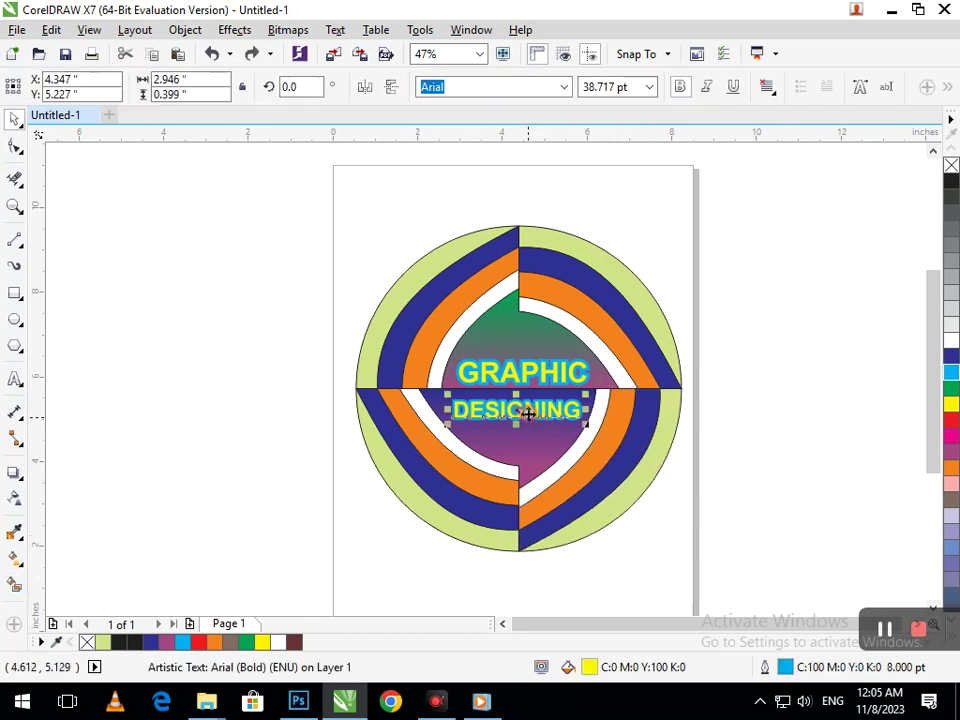
click(952, 356)
click(952, 340)
click(950, 182)
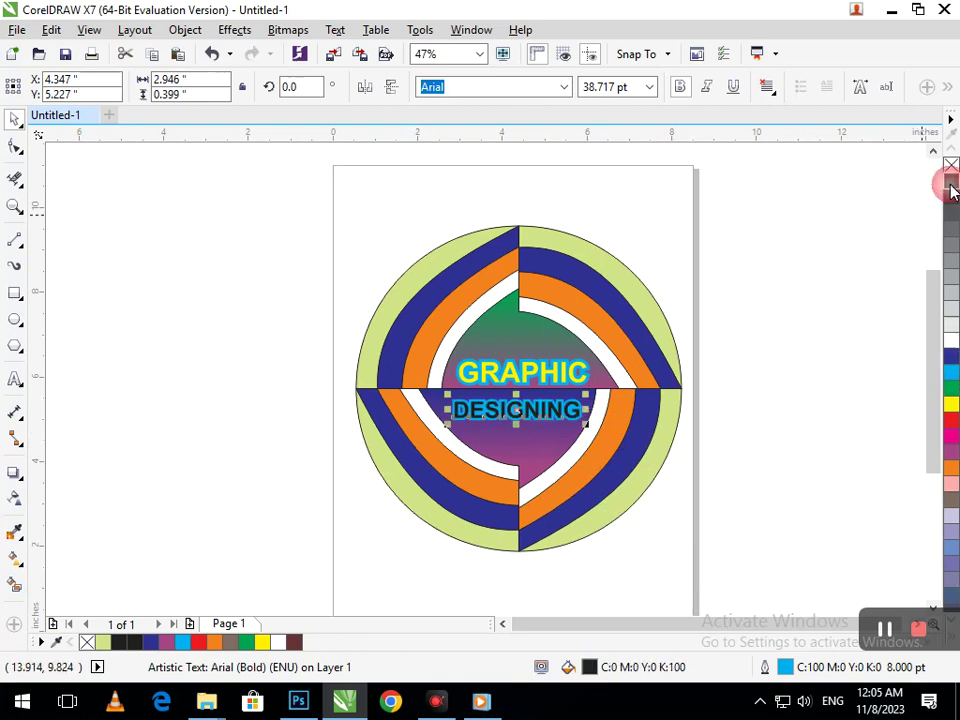
click(887, 401)
Step: Recolor the GRAPHIC text with a black fill and a white outline
click(545, 377)
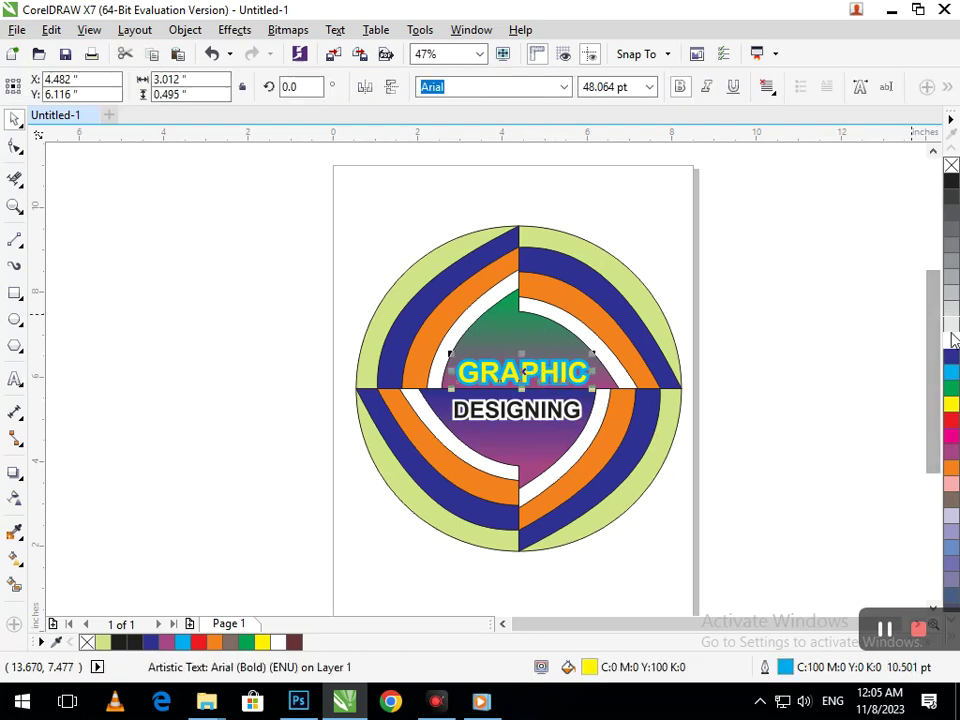
click(950, 190)
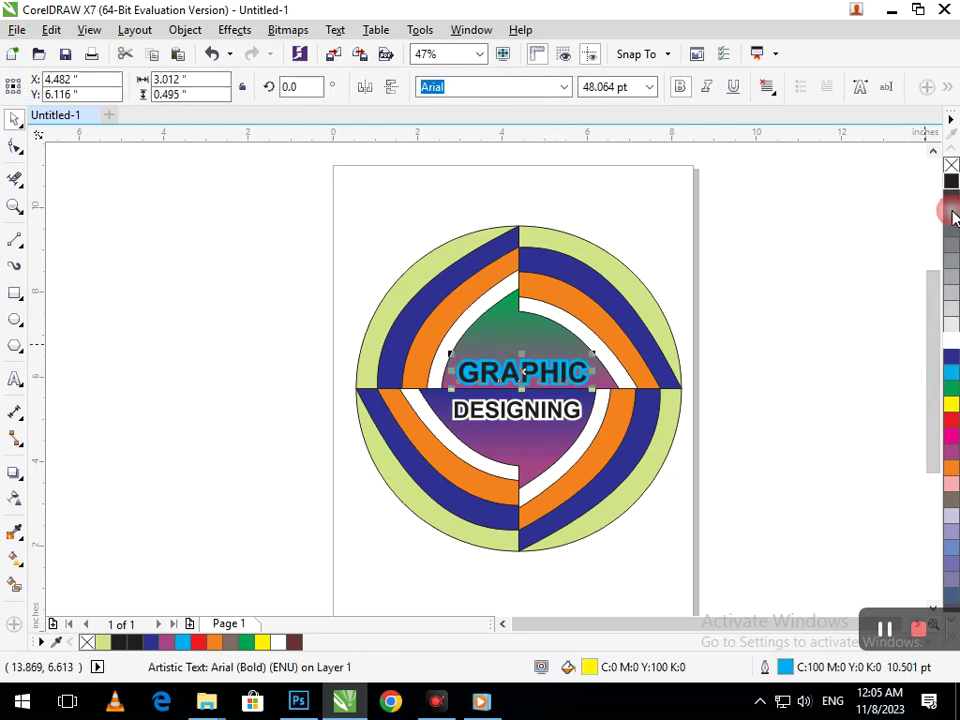
click(818, 388)
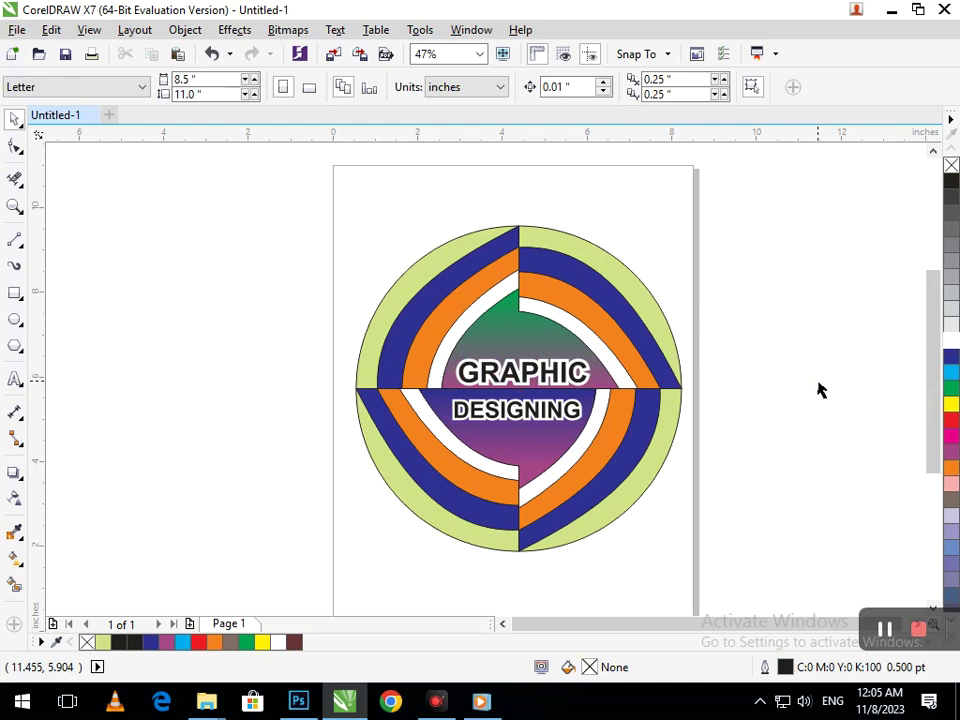
click(519, 373)
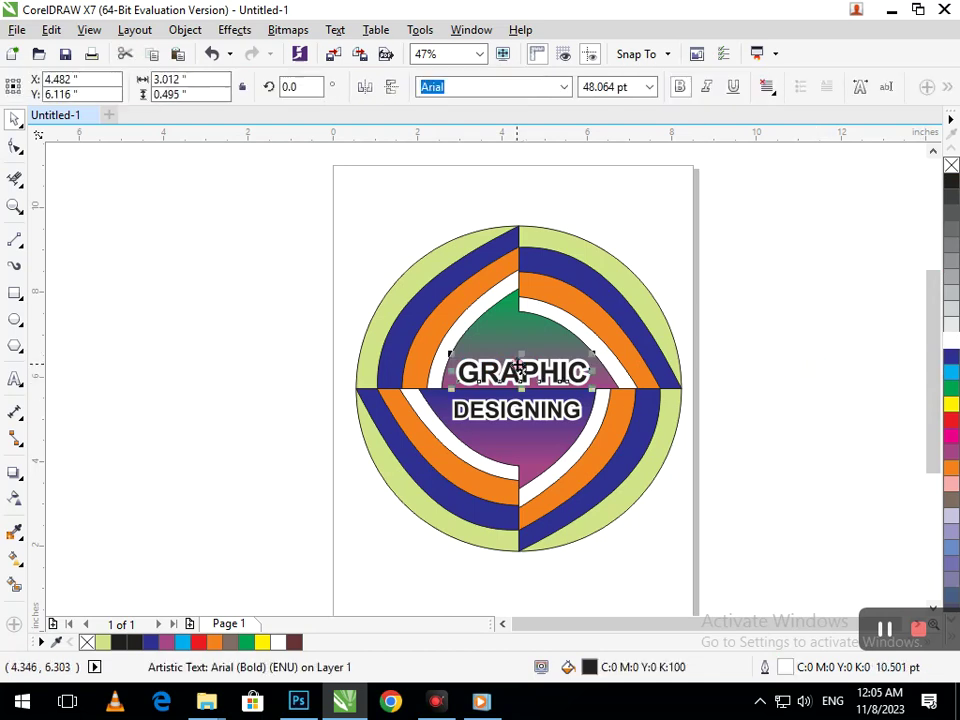
click(765, 446)
Step: Apply an envelope to the GRAPHIC text and arch its top edge upward, making it about 1.29 inches tall
drag(690, 439, 713, 437)
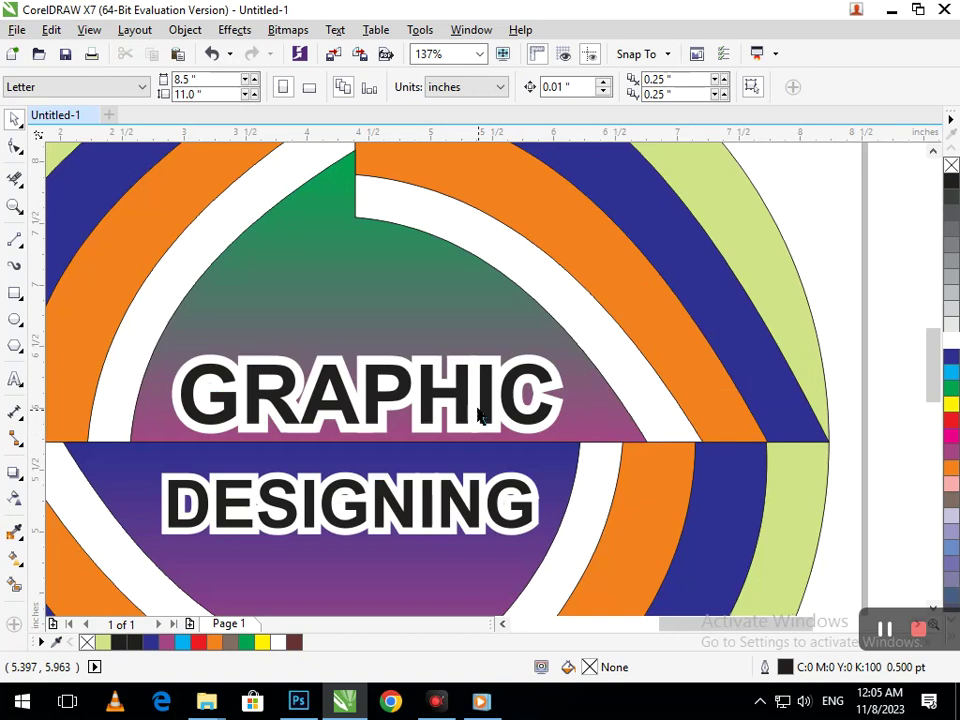
click(392, 404)
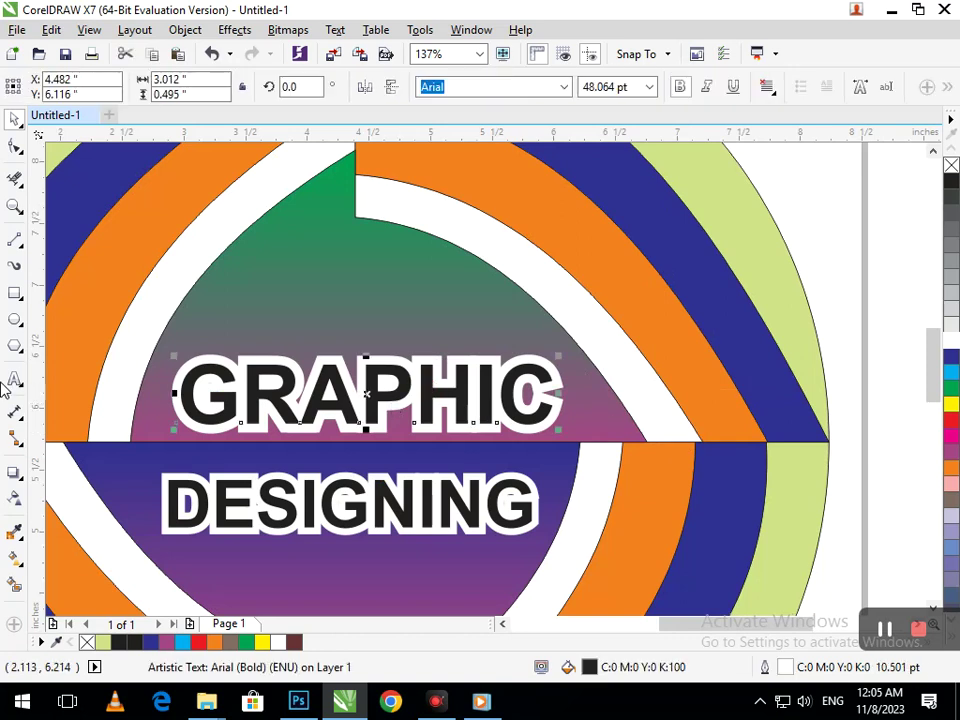
click(25, 488)
click(45, 553)
drag(367, 365, 360, 262)
drag(488, 370, 472, 319)
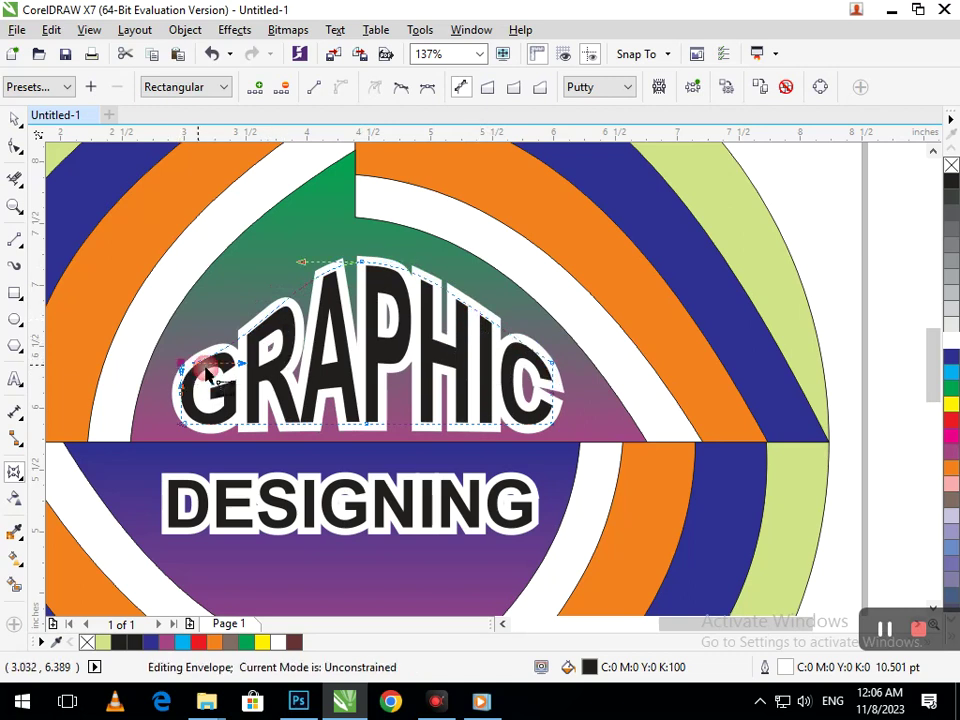
drag(235, 375, 258, 274)
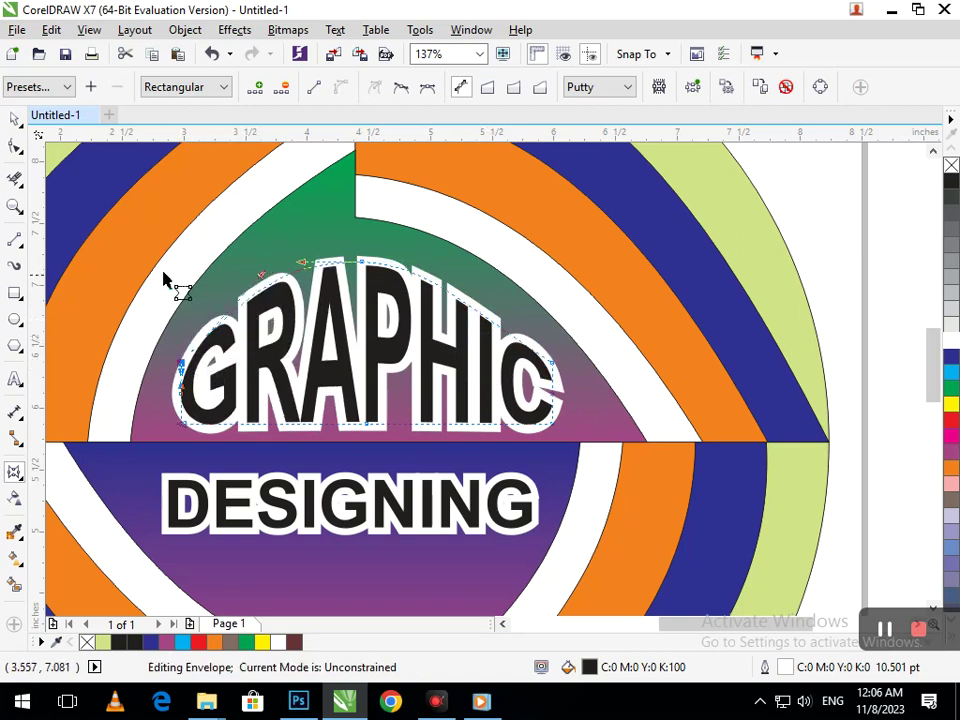
click(14, 118)
Step: Apply an envelope to the DESIGNING text and curve its bottom edge downward to follow the lower half
key(F3)
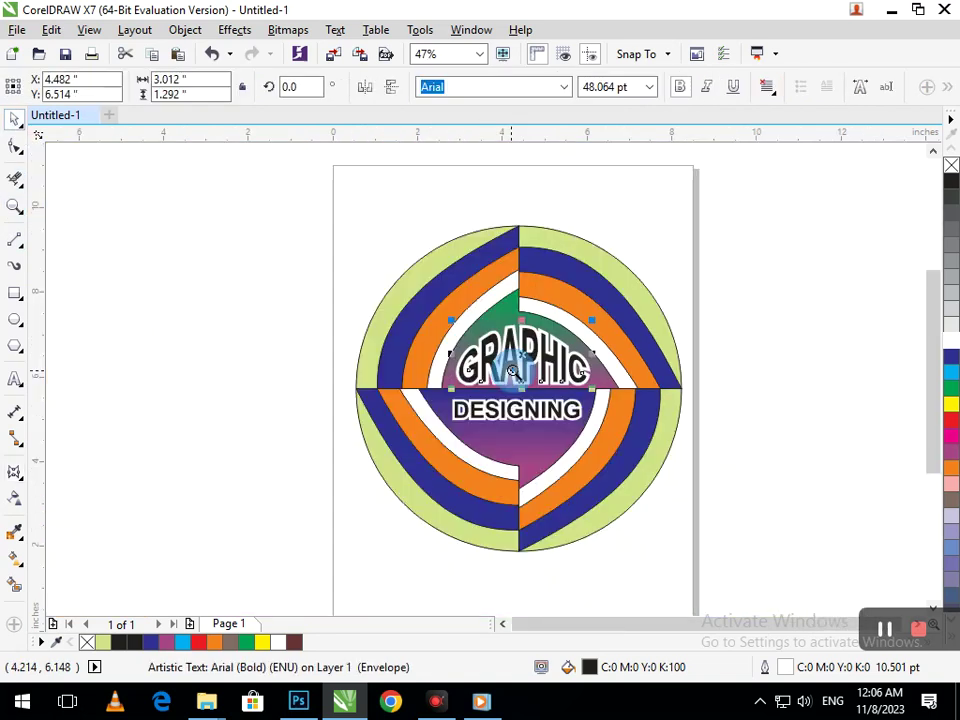
click(555, 427)
key(F2)
right_click(513, 374)
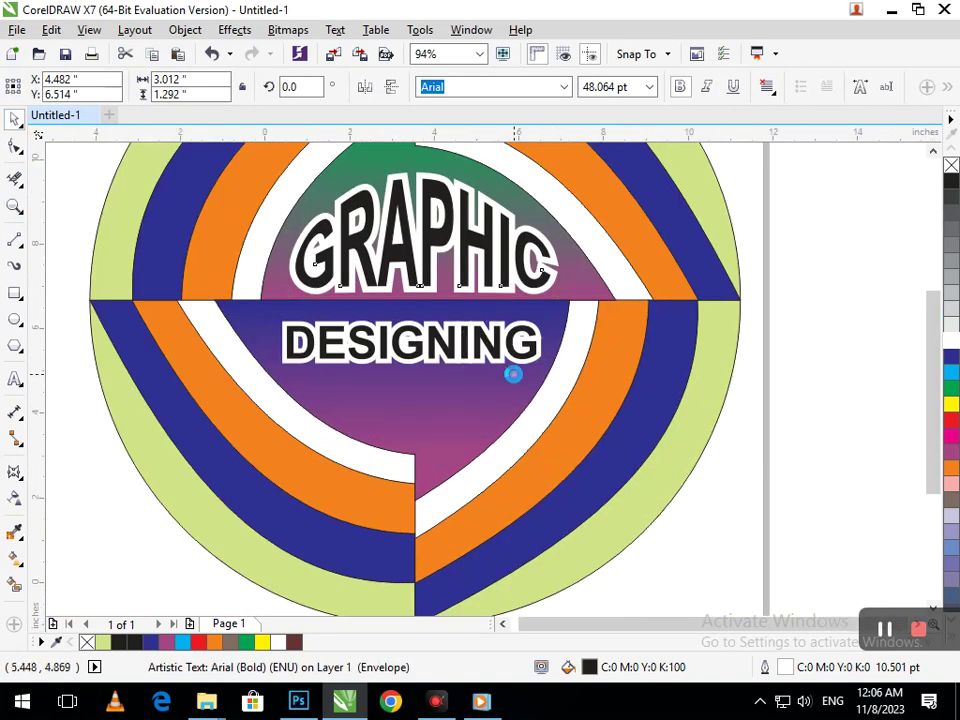
click(464, 355)
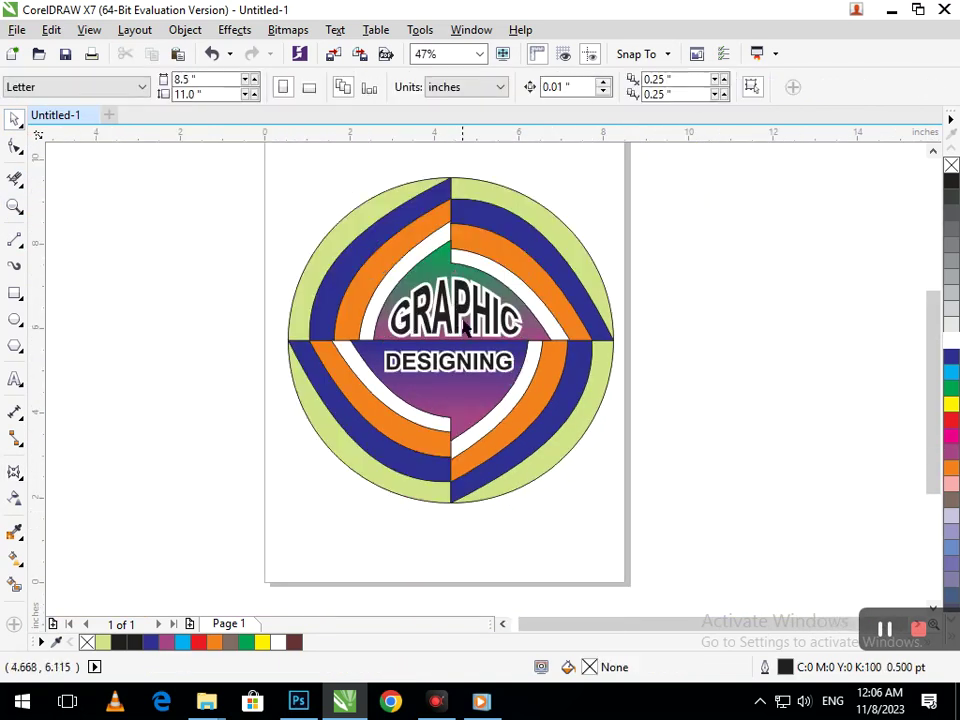
click(452, 370)
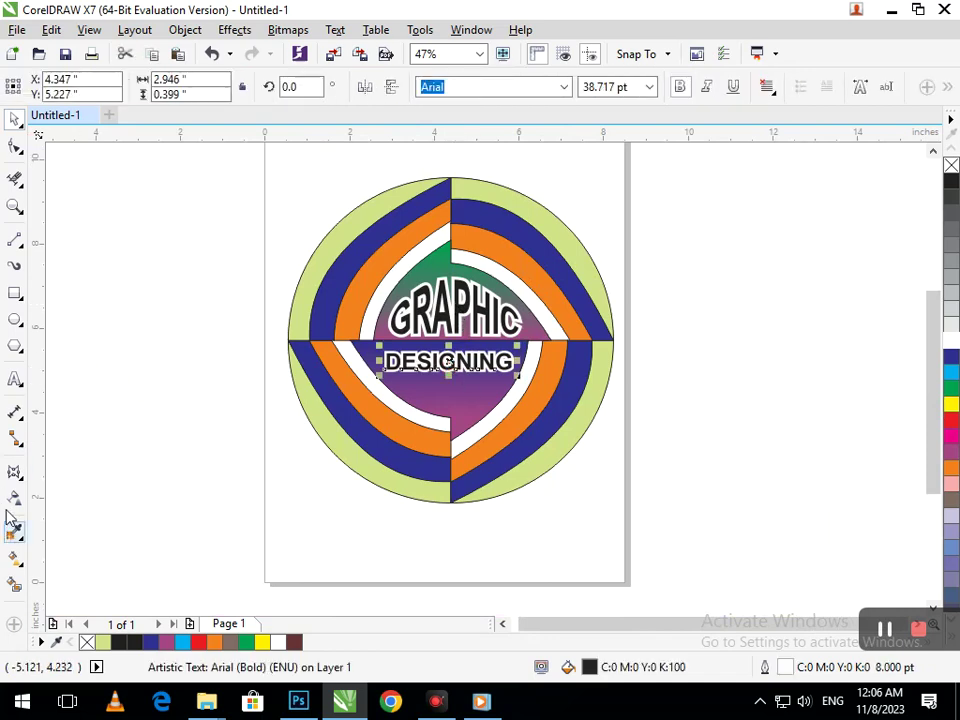
click(14, 473)
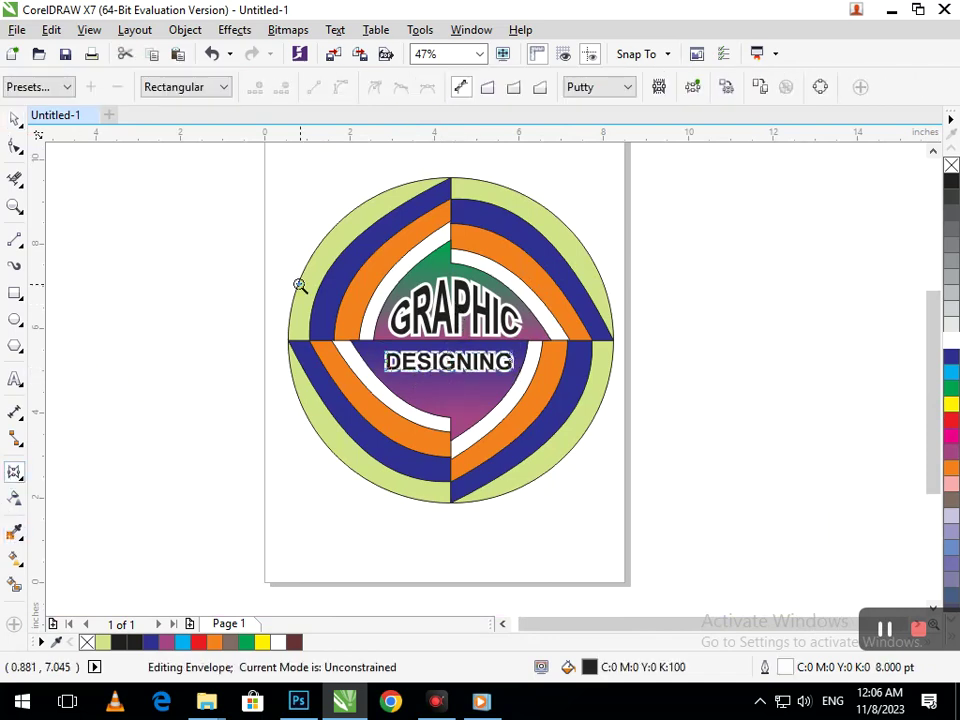
drag(324, 278, 595, 404)
drag(520, 472, 516, 578)
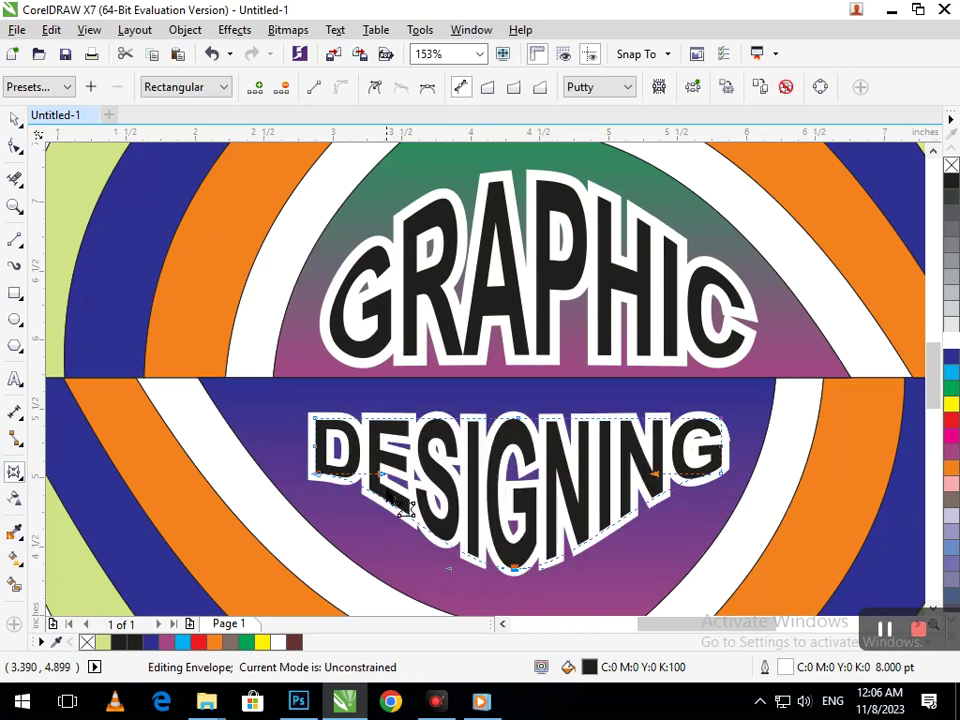
drag(382, 476, 400, 545)
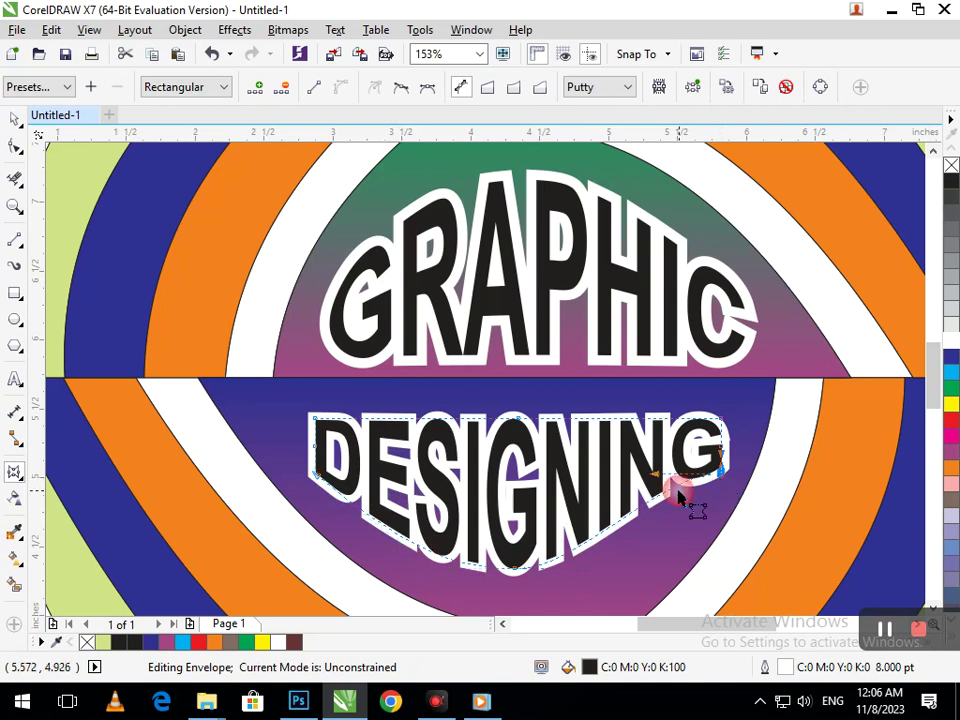
drag(658, 483, 658, 523)
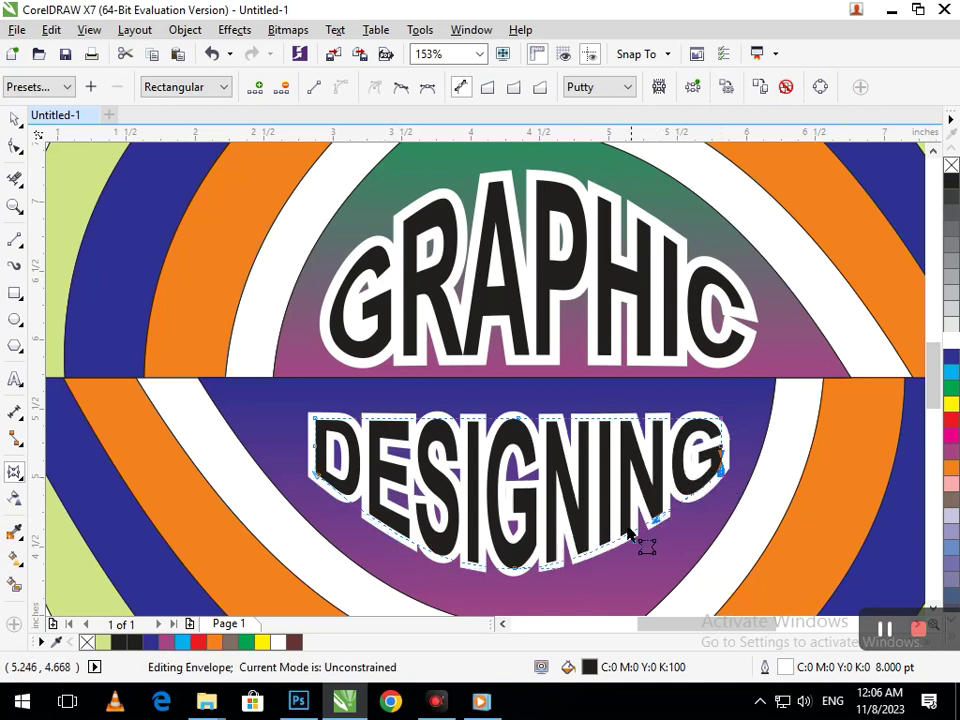
Step: Pull the DESIGNING envelope's bottom centre further down and its top centre up, making the text about 1.54 inches tall
key(F3)
drag(325, 340, 566, 453)
drag(450, 401, 452, 422)
drag(454, 294, 452, 283)
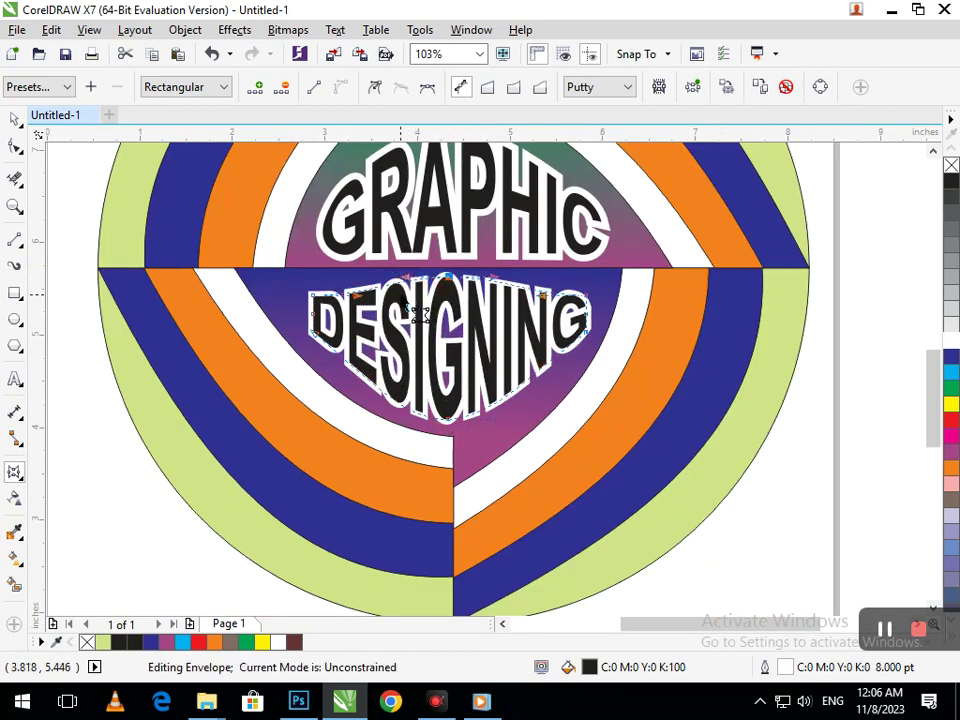
key(F3)
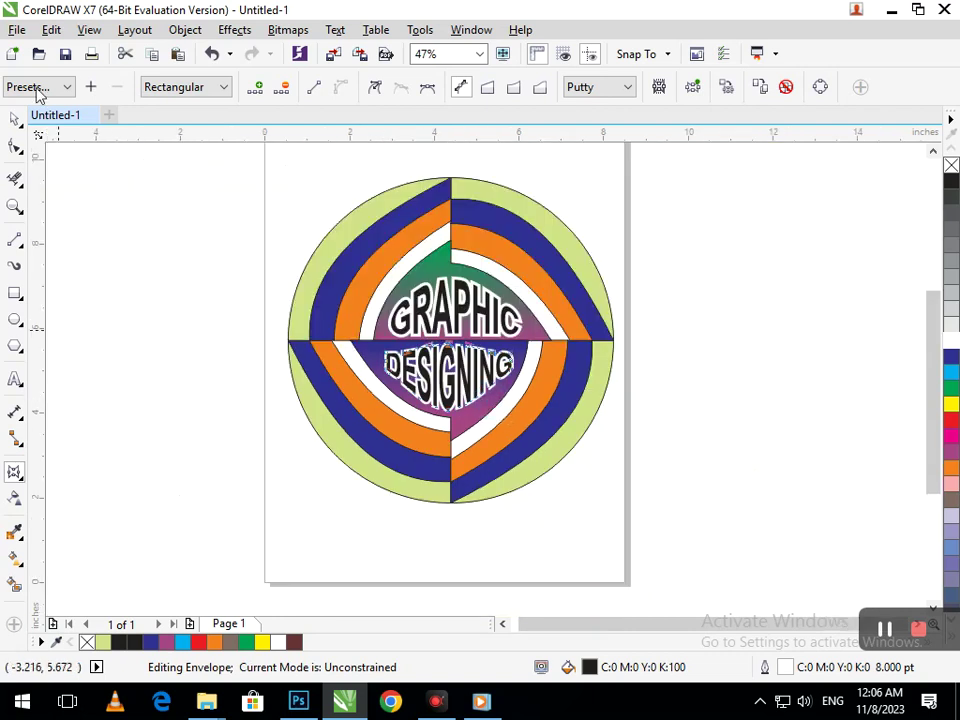
click(18, 119)
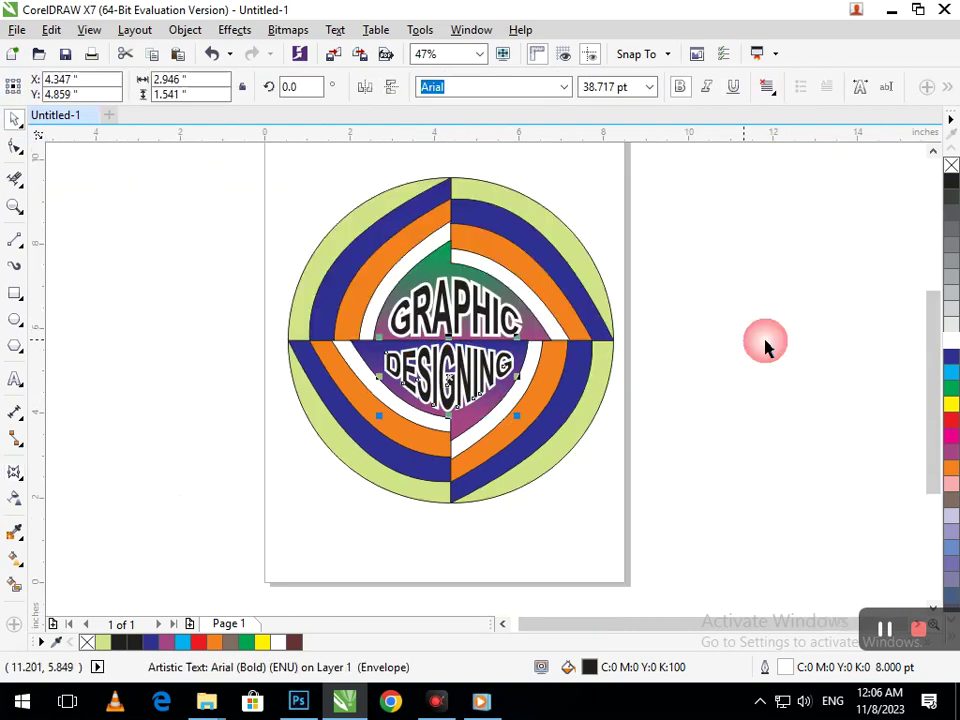
Step: Move the DESIGNING text down by about 0.05 inches within the lower half
click(765, 341)
scroll(467, 355, up, 3)
click(467, 466)
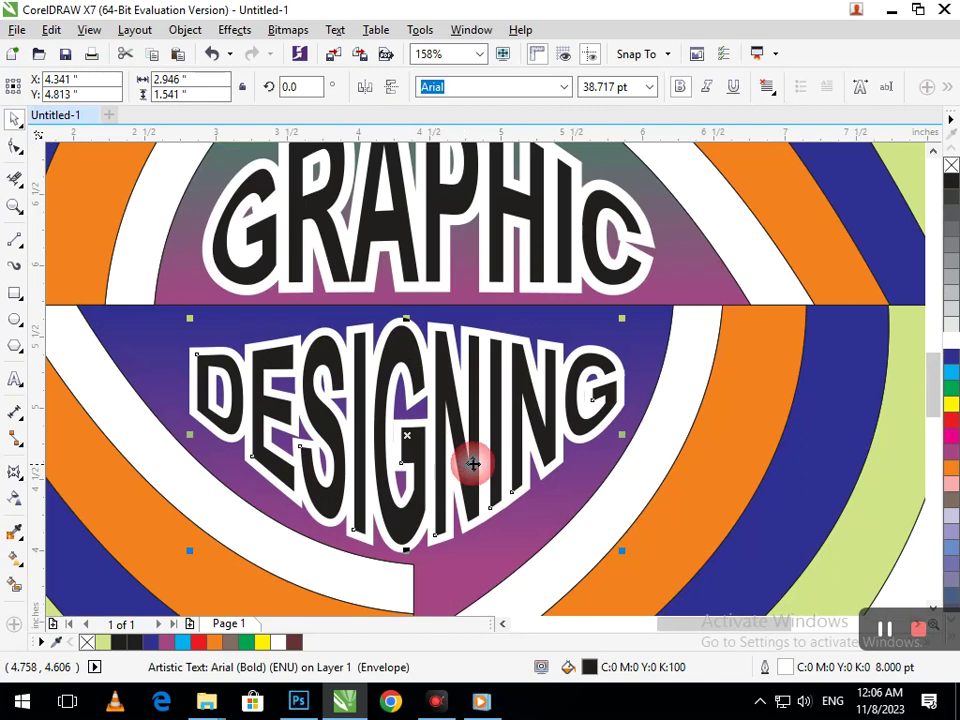
Step: Fill the DESIGNING text with green and the GRAPHIC text with dark blue
click(949, 389)
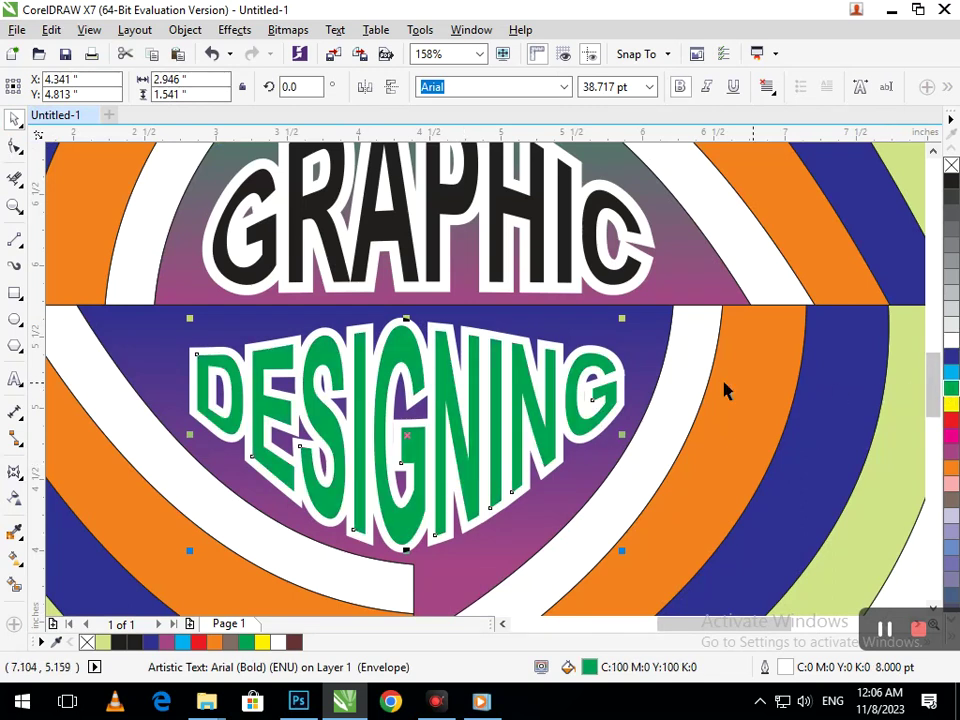
scroll(380, 335, down, 3)
click(607, 442)
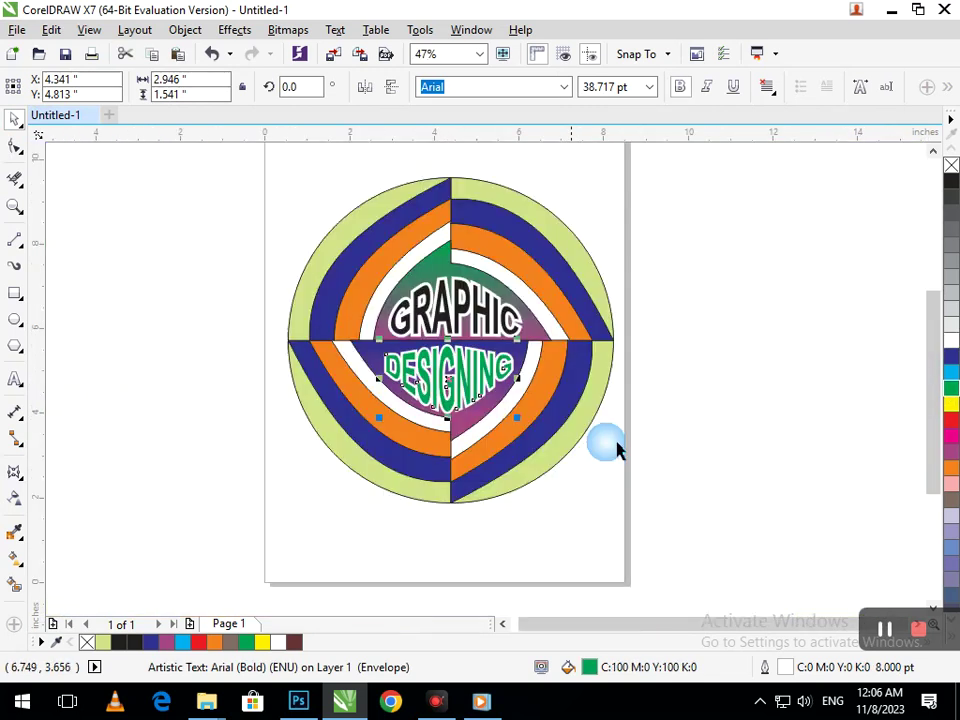
click(453, 318)
click(949, 357)
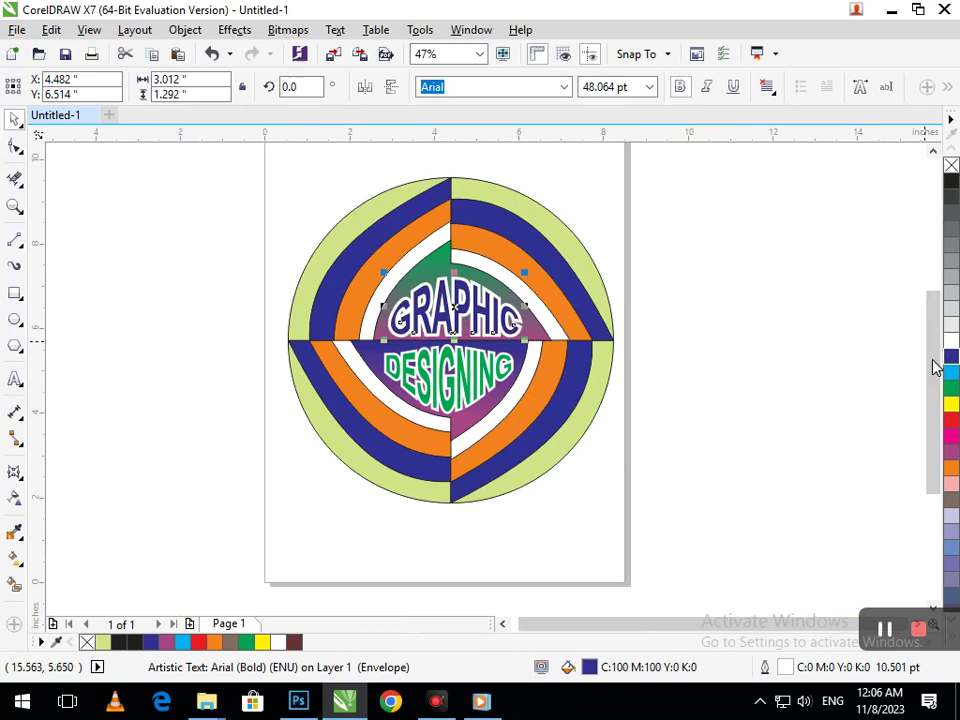
Step: Replace the gradient fills of the logo's lower and upper centre halves with solid dark blue (C100 M100 Y0 K0)
scroll(413, 312, up, 3)
click(599, 535)
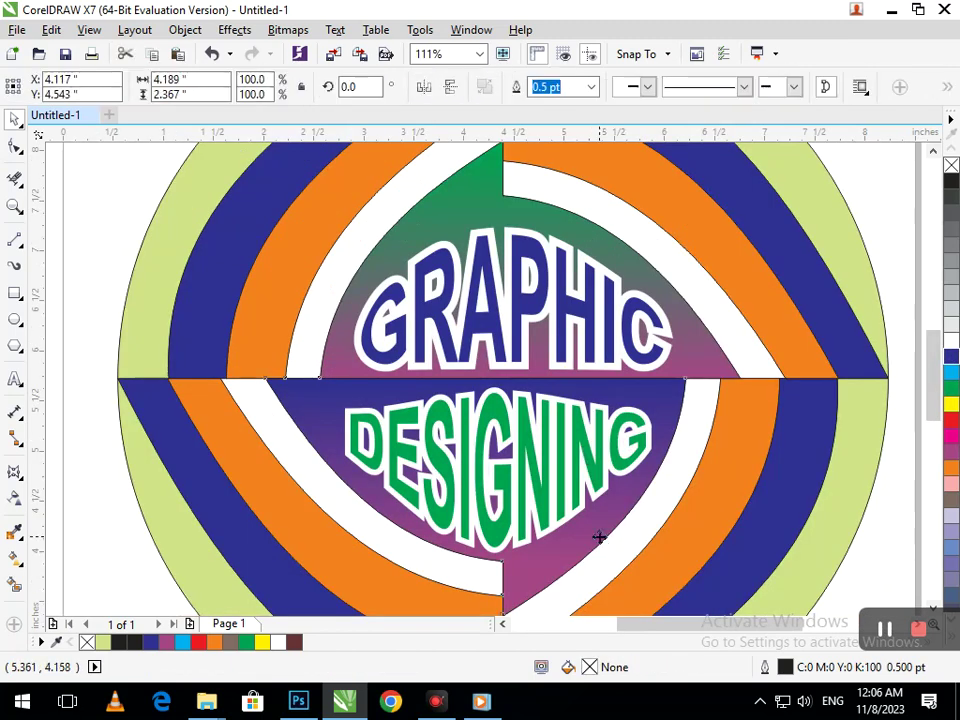
click(952, 453)
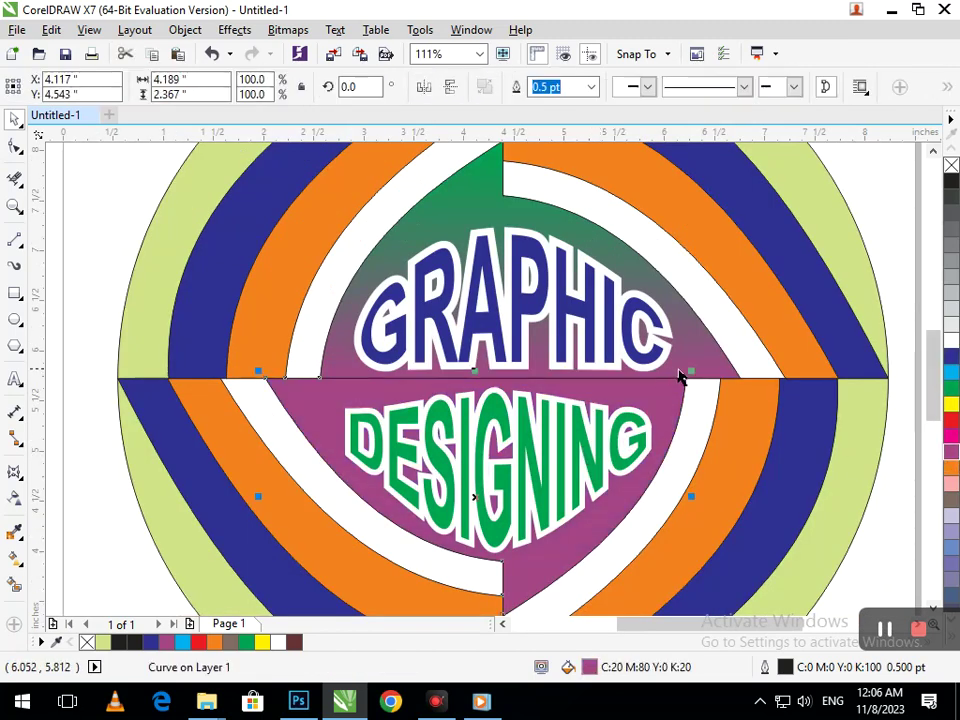
click(953, 433)
click(955, 373)
click(954, 358)
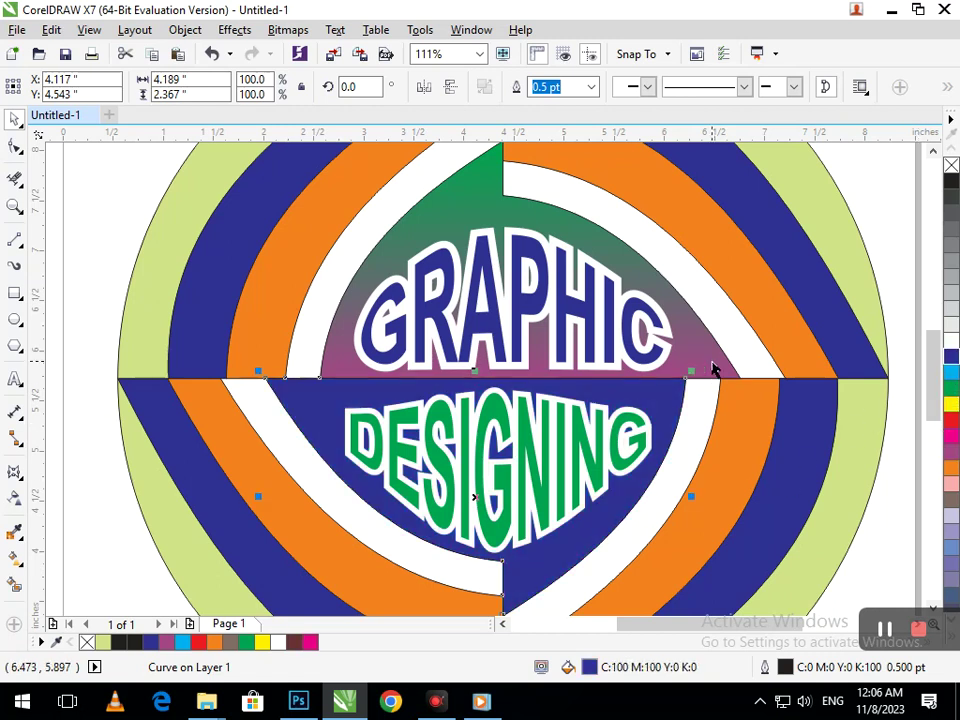
click(712, 368)
click(951, 357)
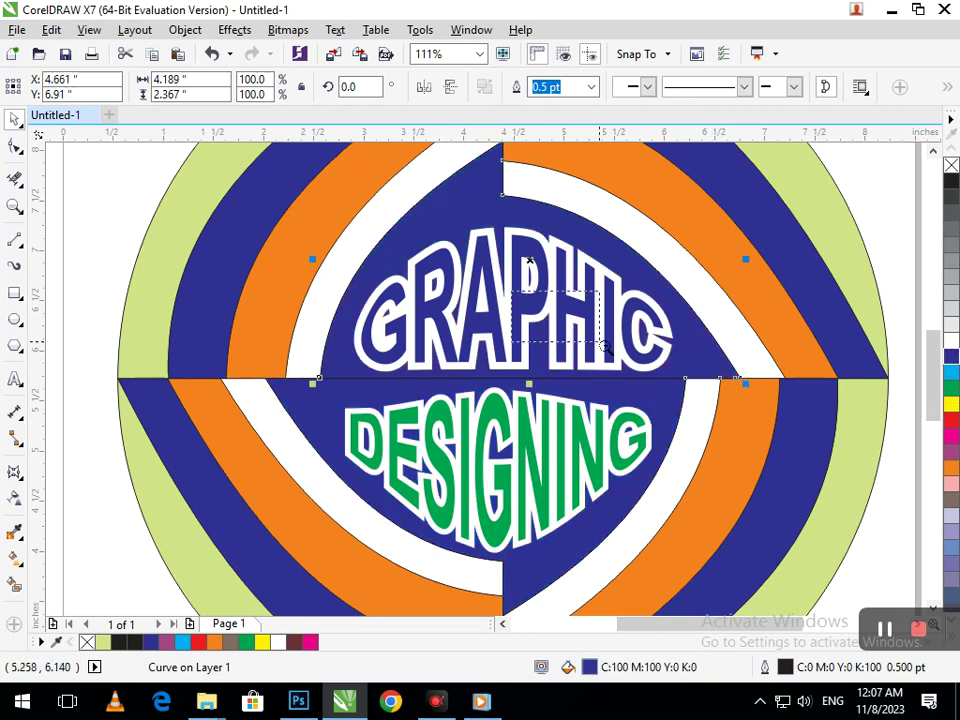
Step: Fill both the DESIGNING text and the GRAPHIC text with red
scroll(620, 427, down, 4)
click(576, 530)
click(474, 396)
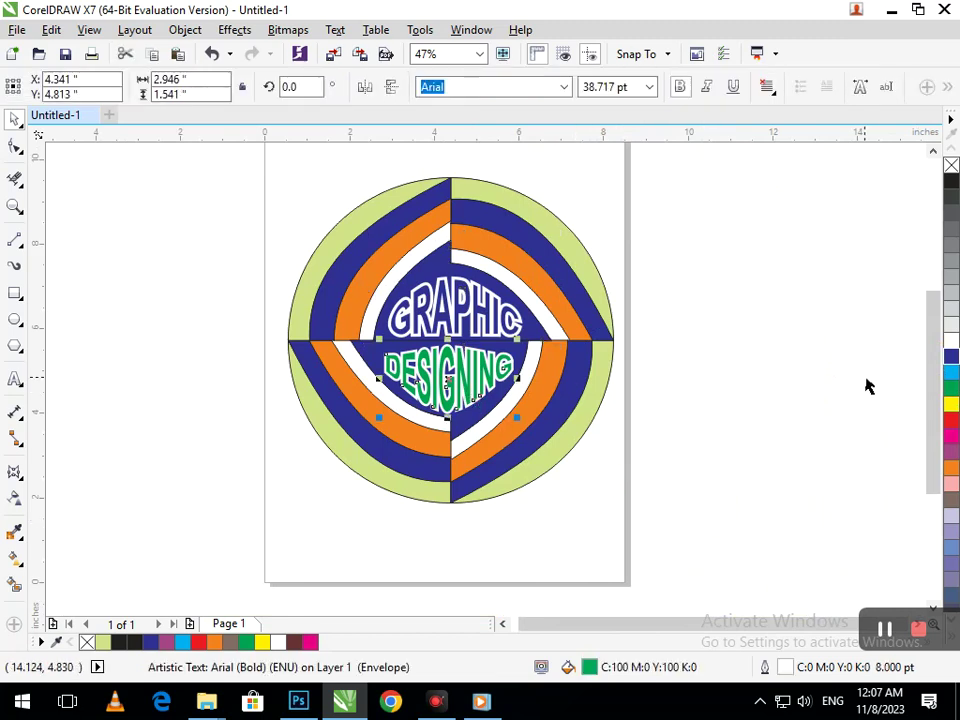
click(943, 422)
click(940, 425)
click(621, 495)
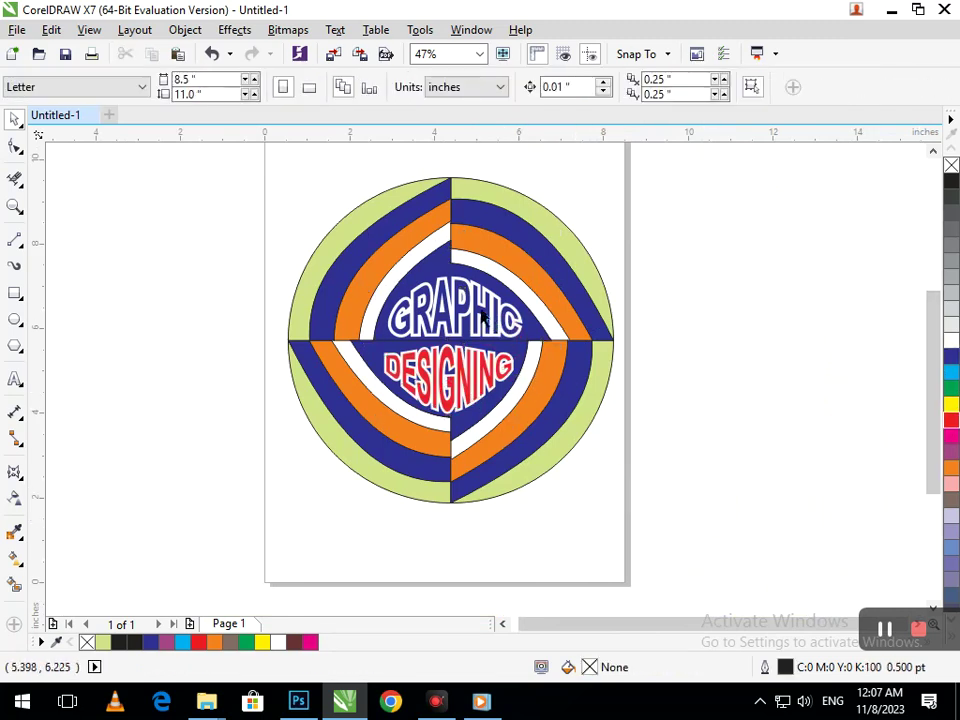
click(481, 315)
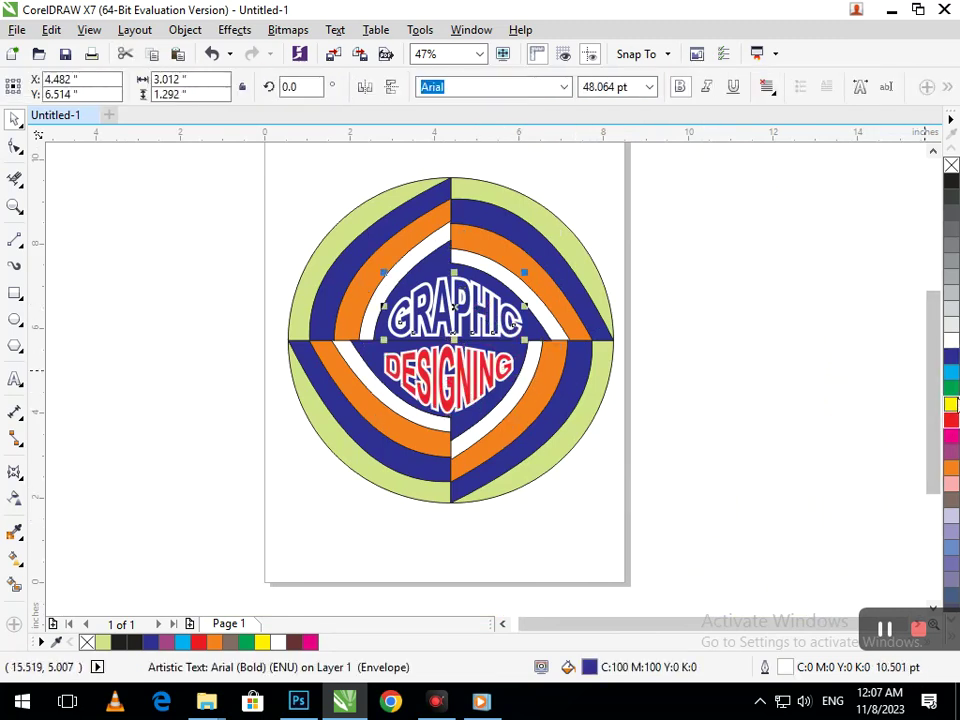
click(950, 428)
click(671, 435)
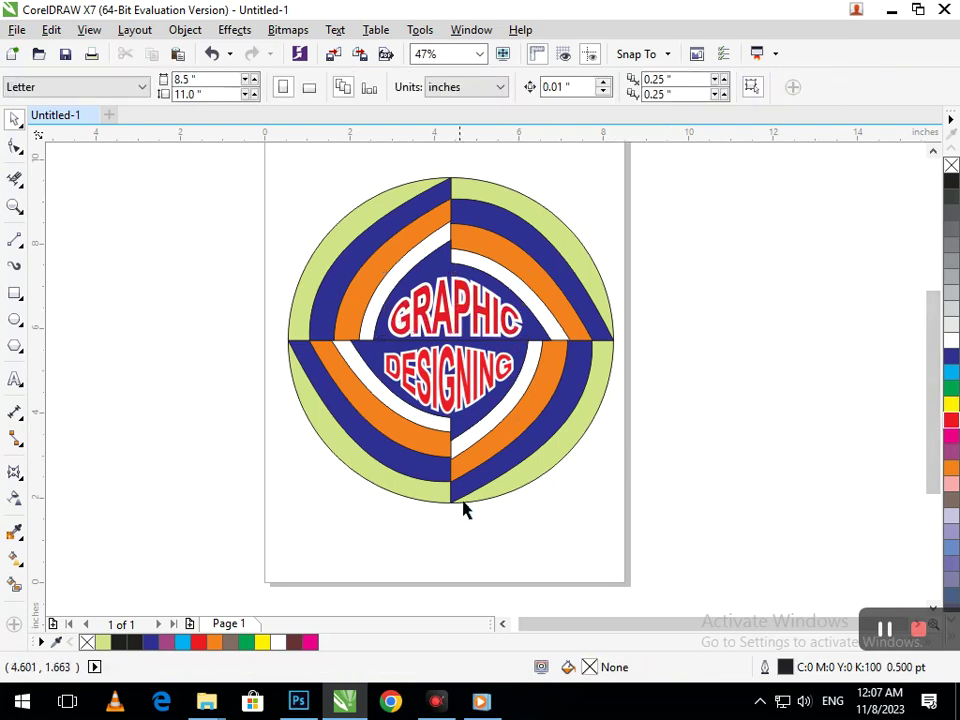
Step: Select the whole logo and move it off the page up and to the left, to about X -22.44, Y 14.04 inches
key(F3)
drag(283, 228, 671, 512)
drag(470, 404, 231, 362)
key(F2)
drag(398, 335, 441, 380)
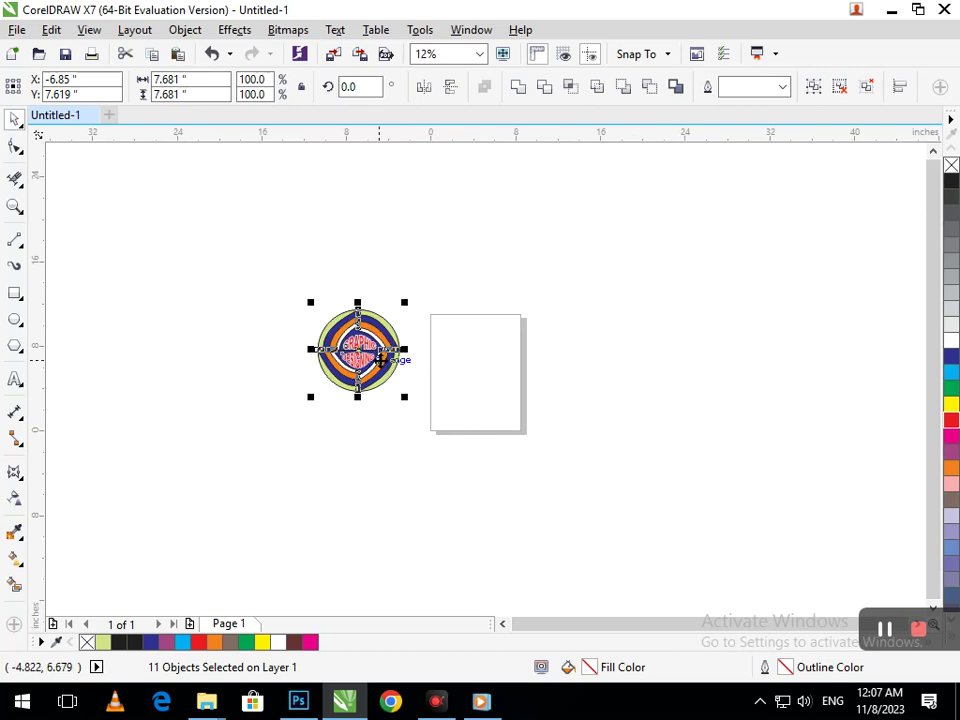
drag(379, 360, 213, 293)
click(270, 372)
key(F2)
drag(122, 231, 230, 309)
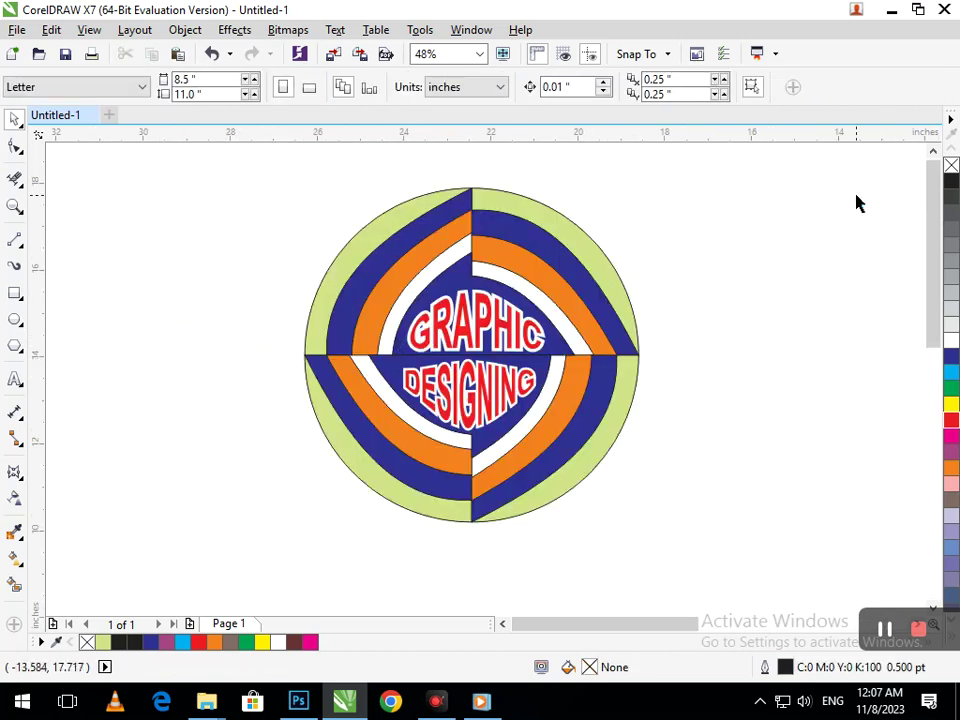
Step: Try a black fill on the lower-right quarter's band group and undo it
click(590, 420)
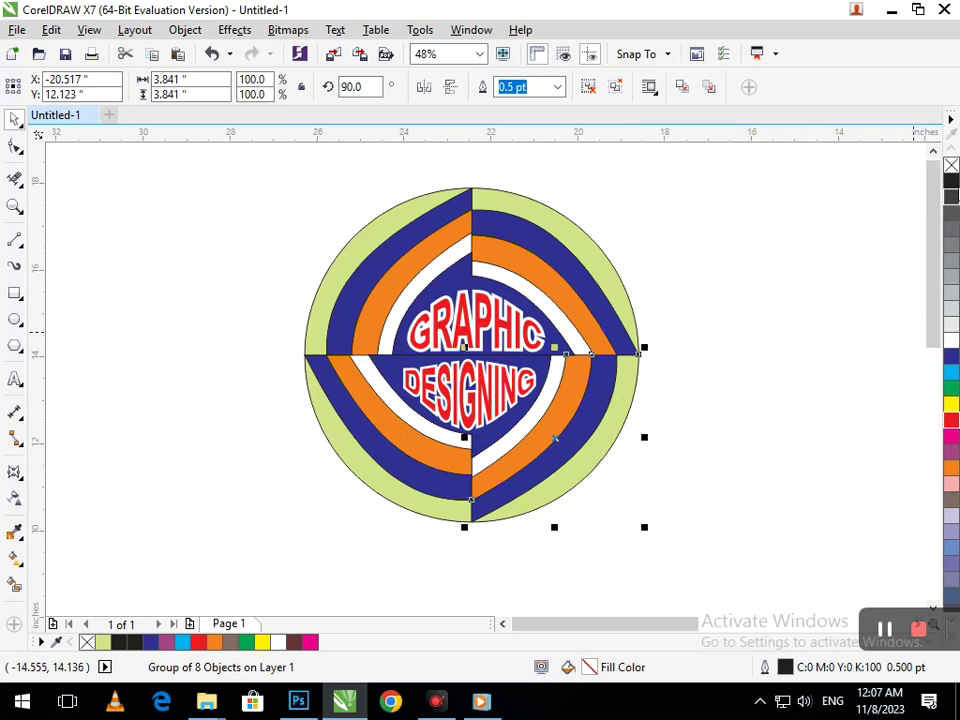
click(951, 181)
click(850, 302)
key(ctrl+z)
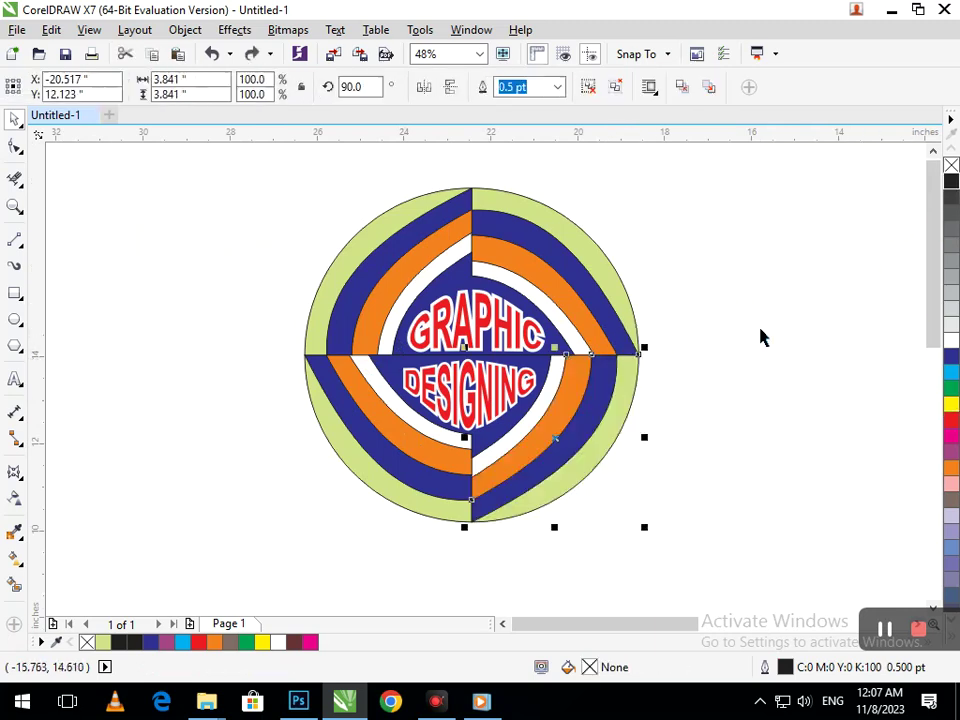
Step: Select the band groups of all four quarters and ungroup them completely into individual bands
click(563, 415)
shift+click(590, 311)
shift+click(377, 256)
shift+click(382, 450)
click(866, 87)
click(795, 241)
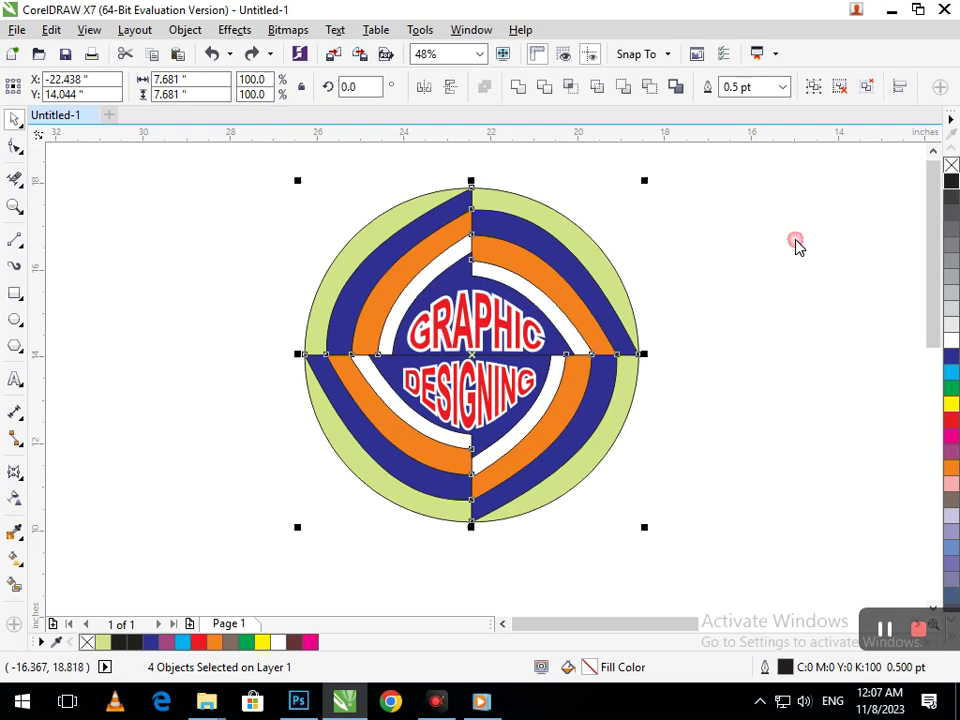
Step: Try cyan, orange and black fills on the four dark blue bands
click(587, 428)
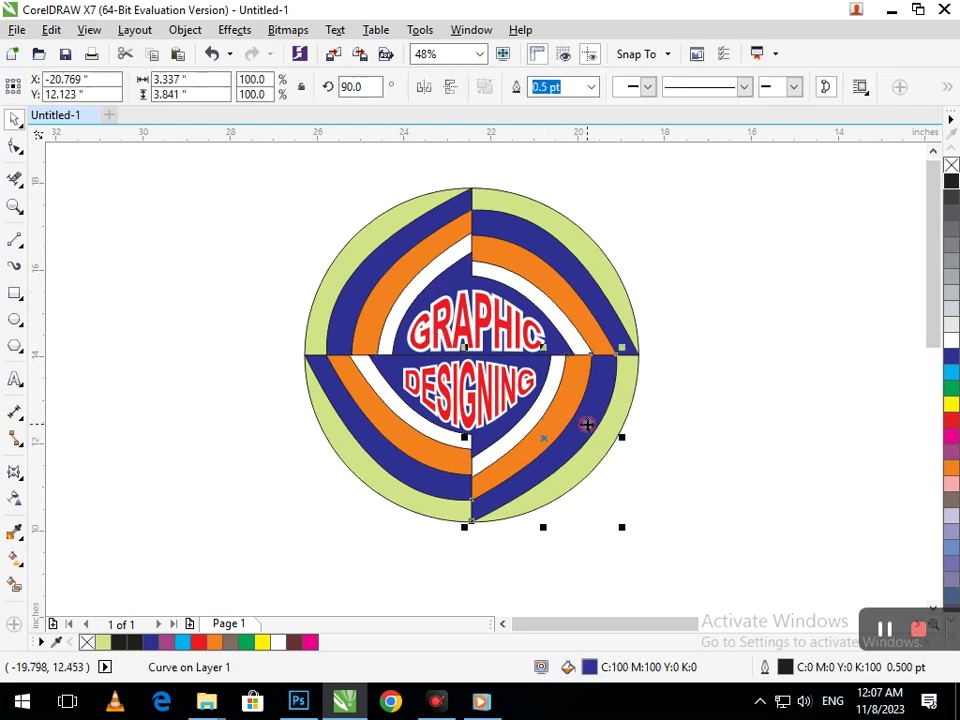
click(592, 318)
shift+click(388, 326)
shift+click(355, 425)
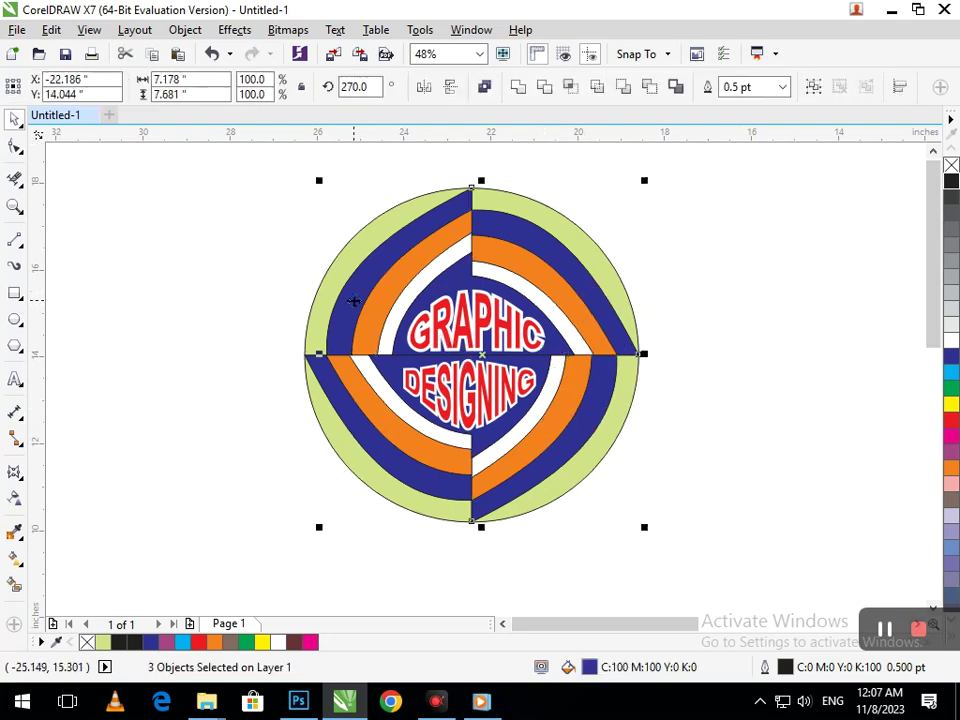
click(951, 373)
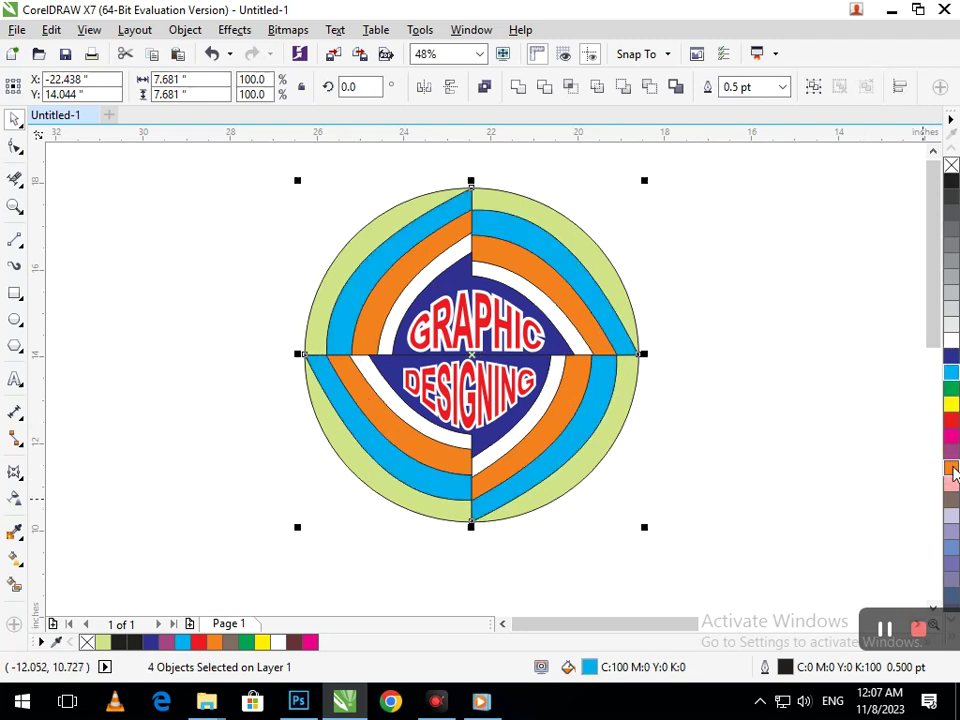
click(951, 467)
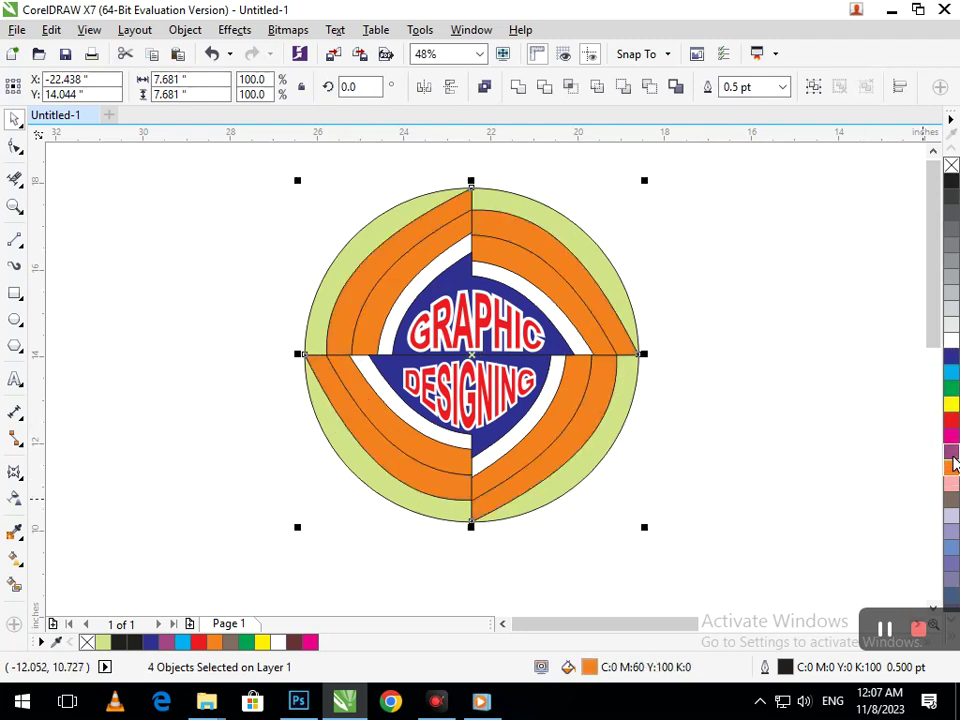
click(951, 180)
click(779, 428)
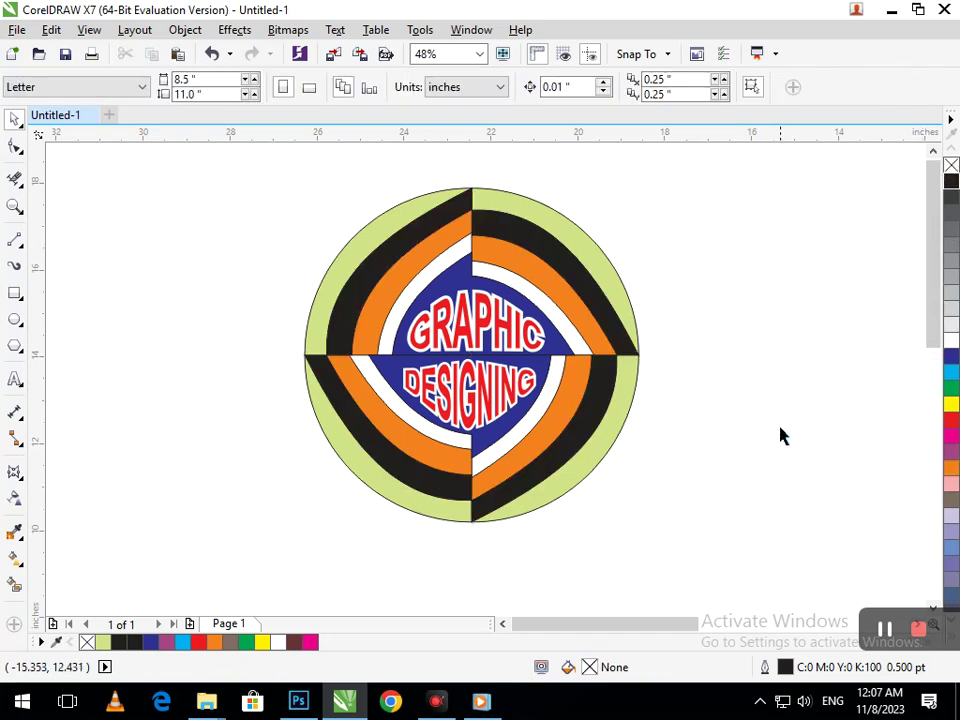
Step: Select the four black bands and fill them with purple (C20 M80 Y0 K20)
click(578, 450)
click(592, 290)
shift+click(364, 292)
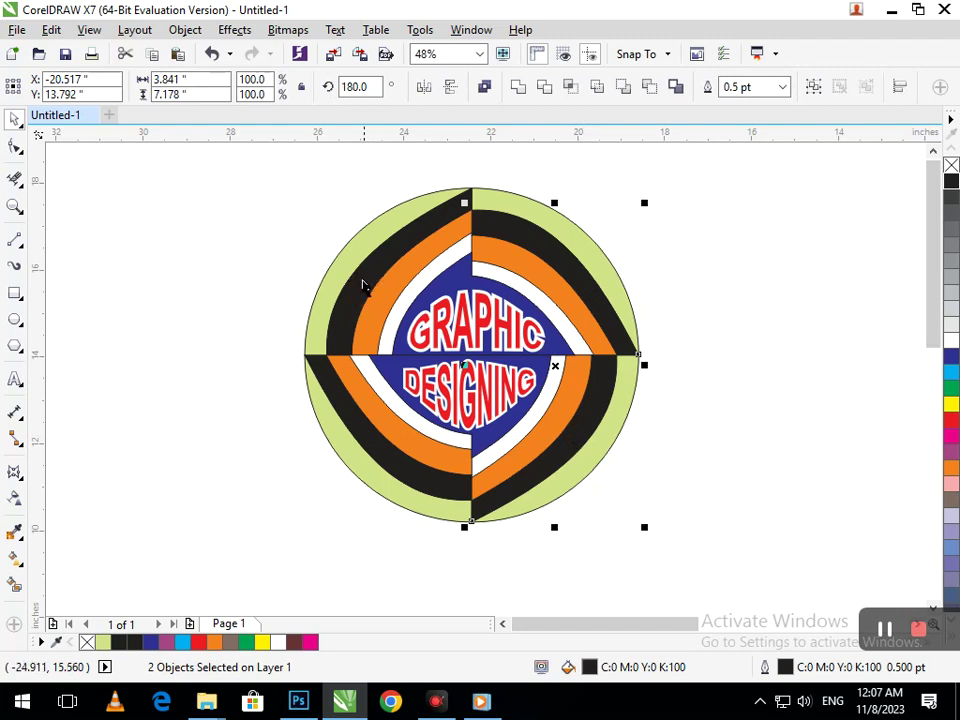
shift+click(362, 283)
shift+click(340, 407)
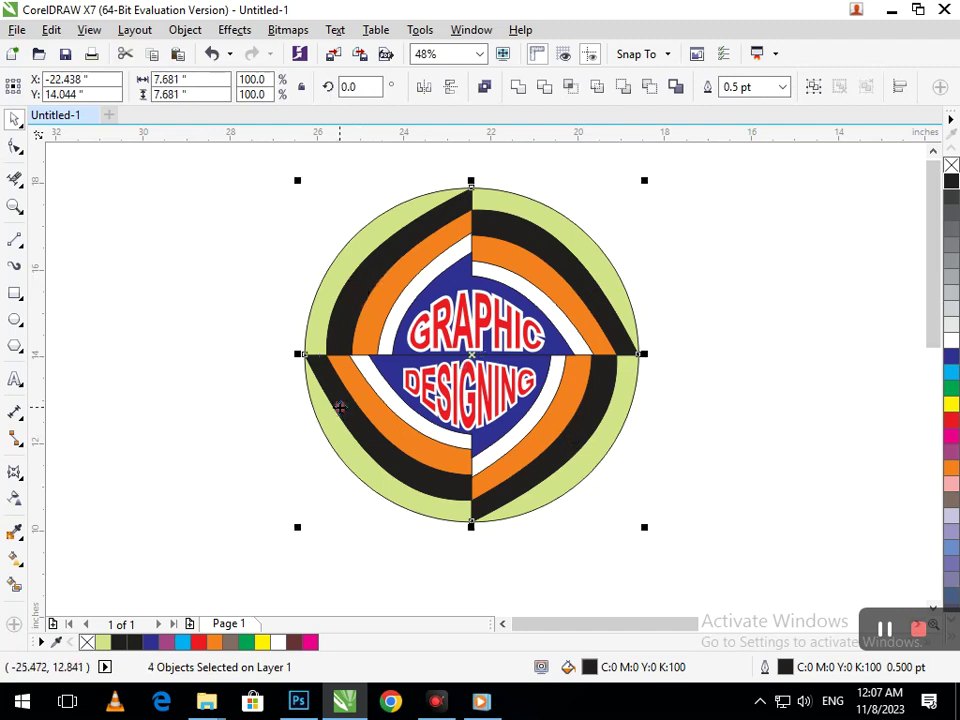
click(952, 457)
click(730, 490)
Step: Try pink, red, dark blue and black fills on the four outermost light green segments
click(589, 458)
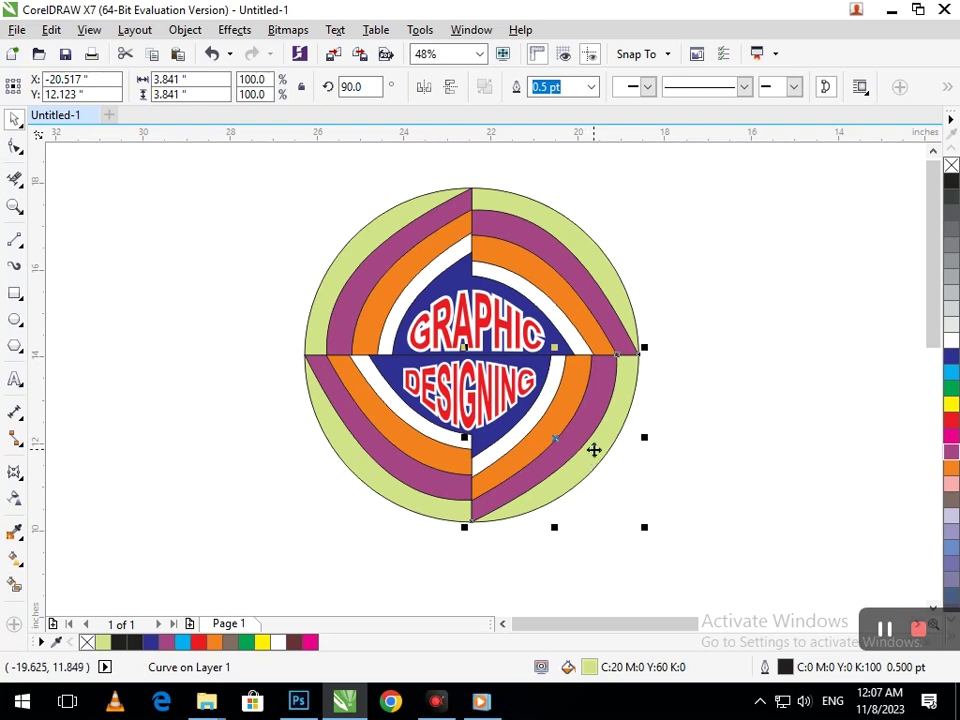
shift+click(617, 279)
shift+click(381, 227)
shift+click(371, 476)
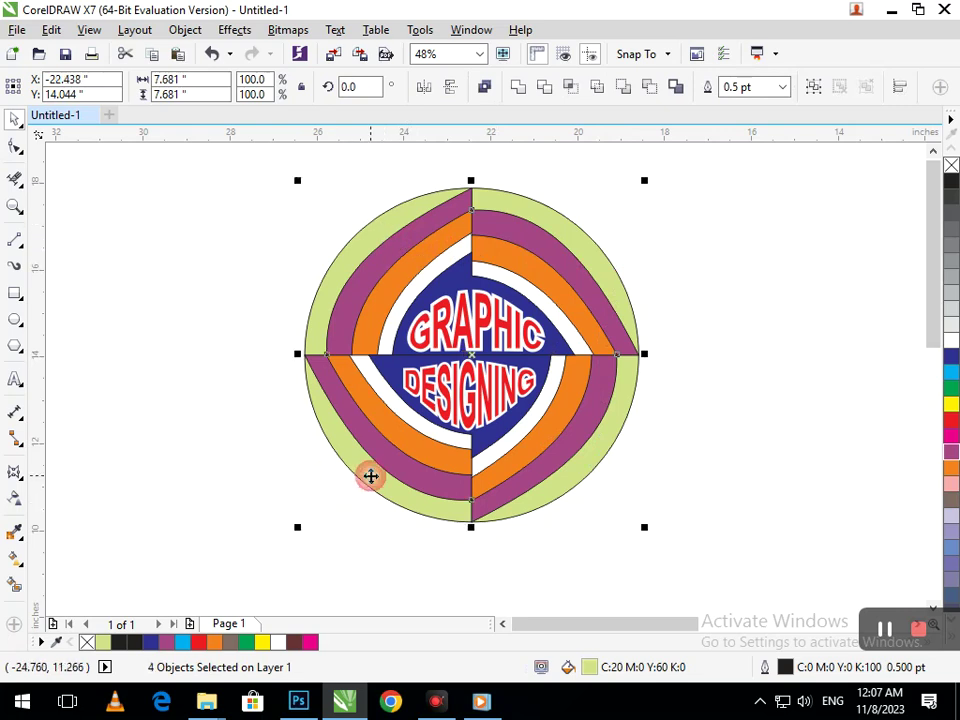
click(950, 488)
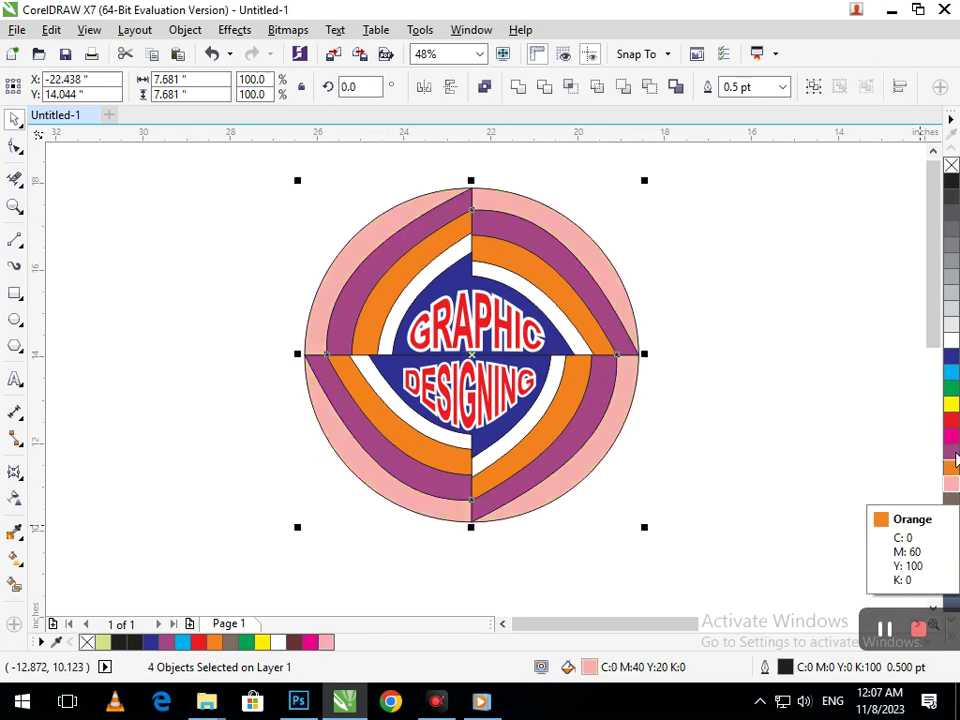
click(951, 421)
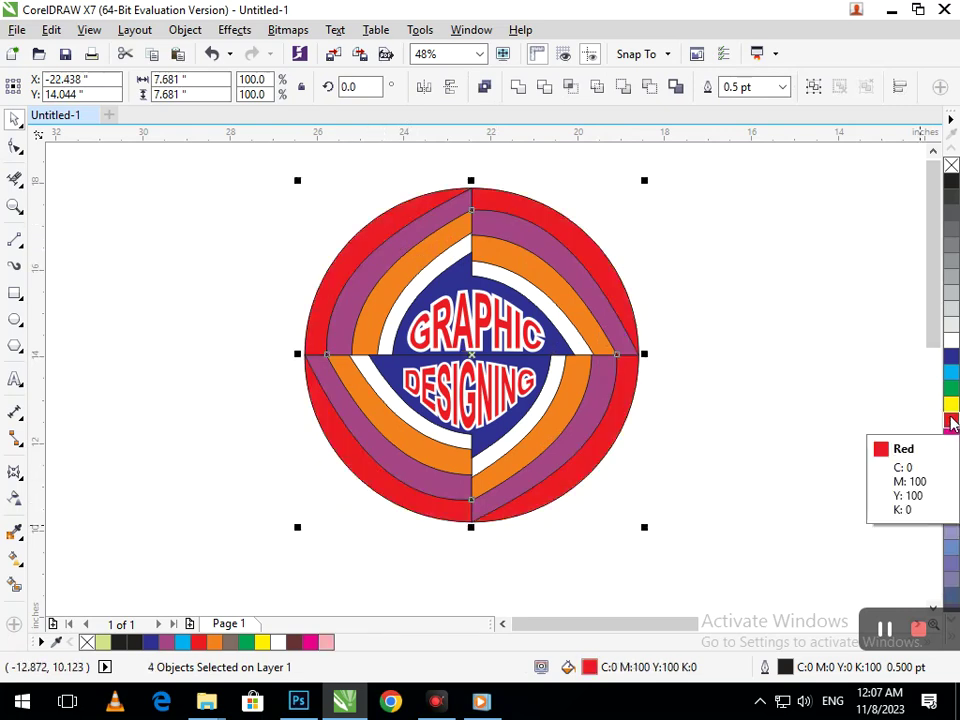
click(951, 356)
click(951, 190)
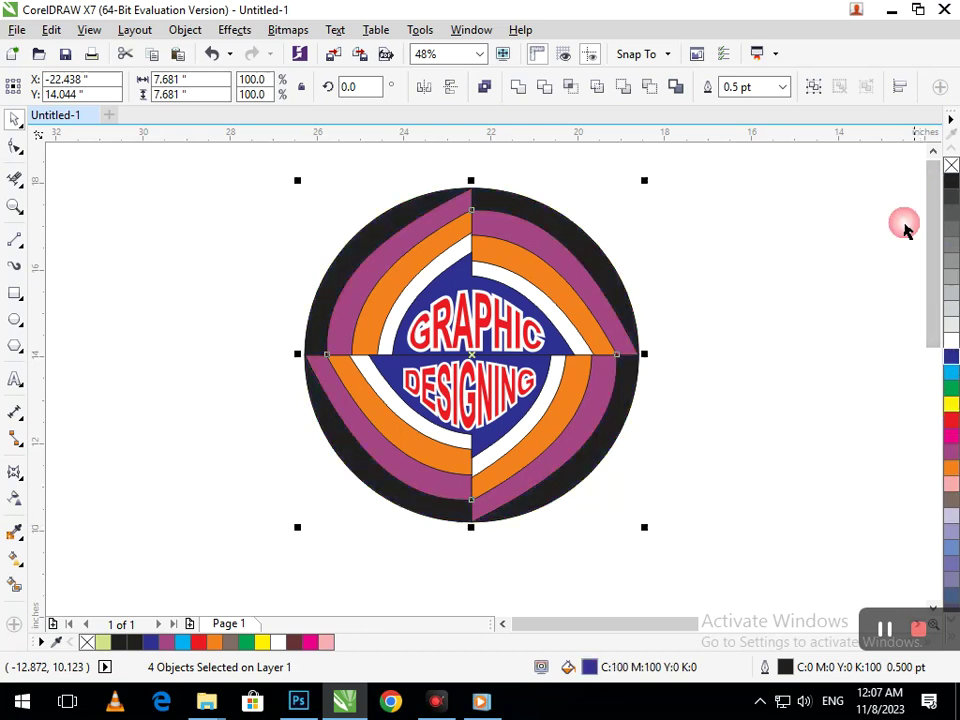
Step: Undo the trial fills on the four outermost segments and deselect them
key(ctrl+z)
key(ctrl+z)
key(ctrl+z)
key(ctrl+z)
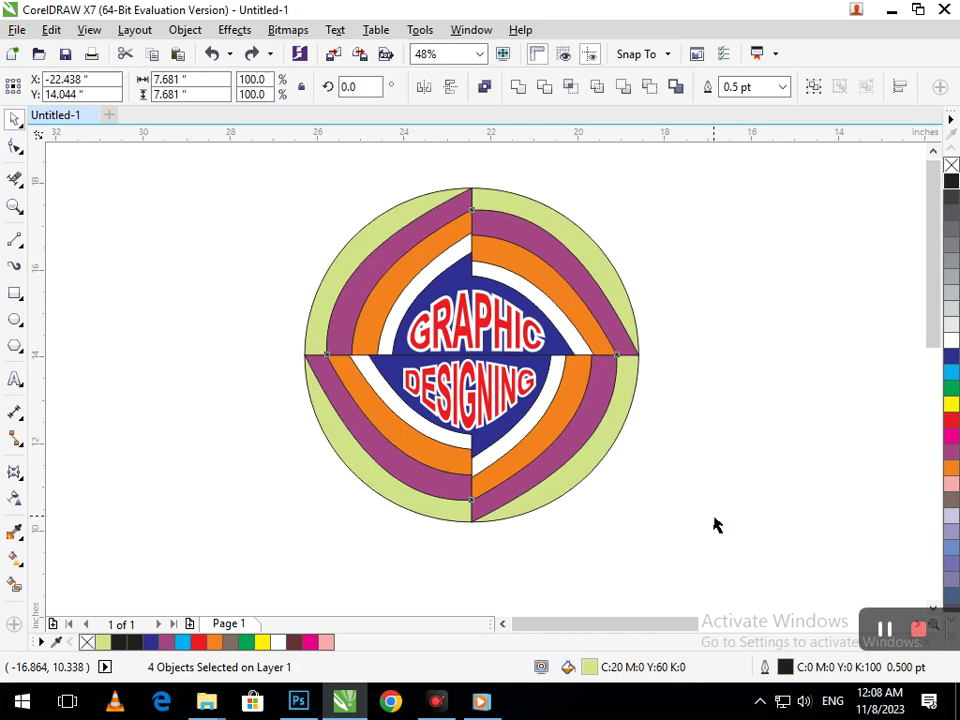
click(714, 521)
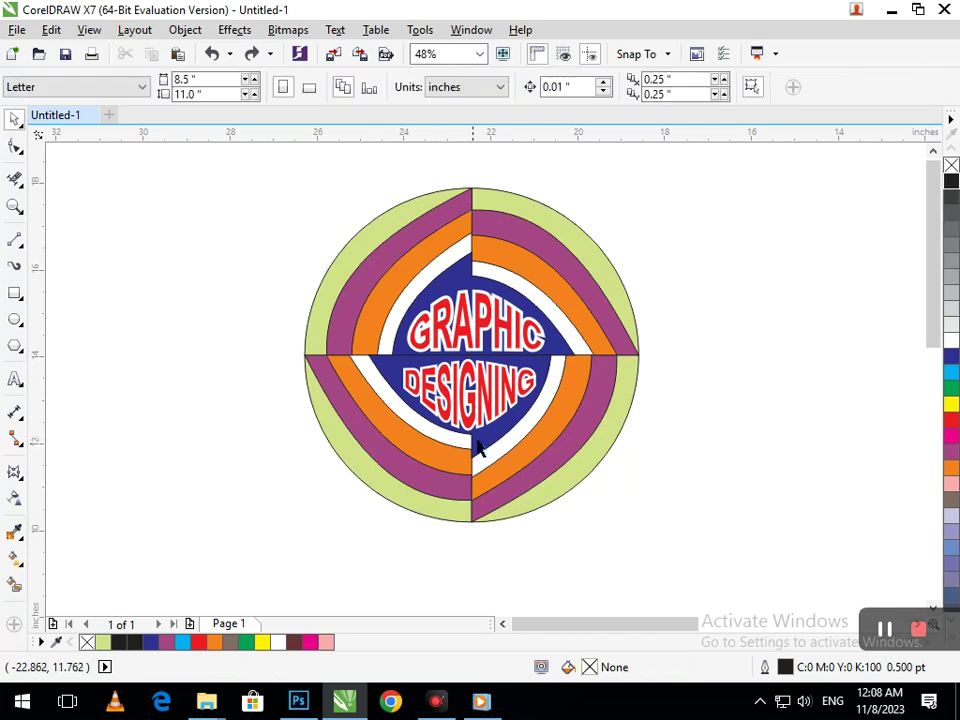
Step: Select the GRAPHIC and DESIGNING texts together and move them out of the circle to its right
scroll(533, 405, up, 5)
scroll(525, 400, down, 5)
click(490, 400)
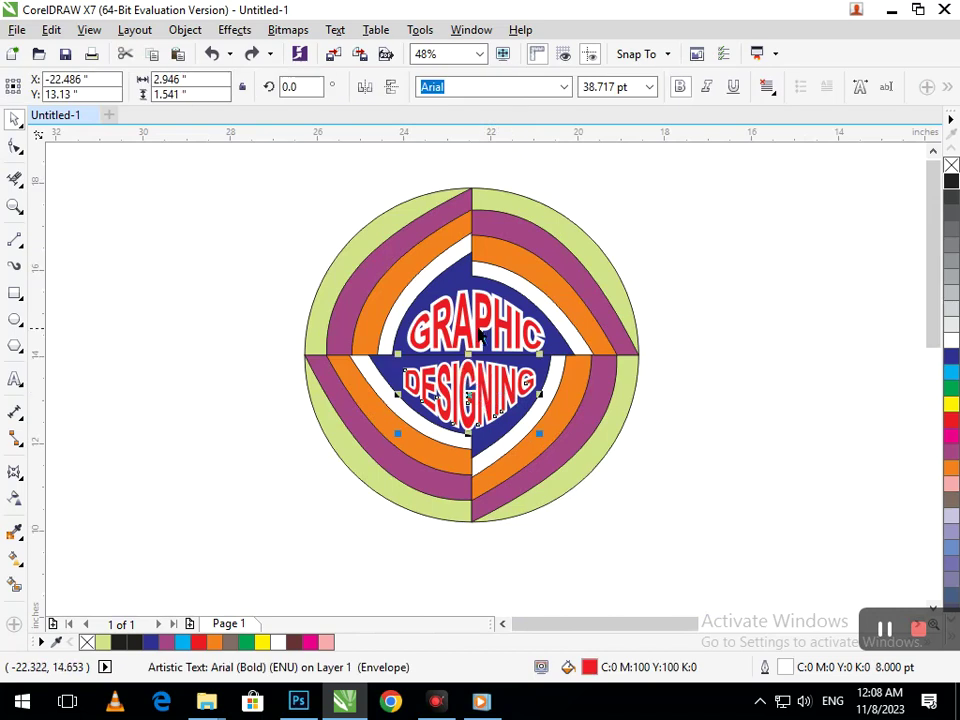
shift+click(476, 345)
drag(476, 345, 770, 345)
Step: Select all the shapes of the circular logo without the text and set their outline width to None
drag(236, 189, 676, 516)
drag(188, 255, 658, 609)
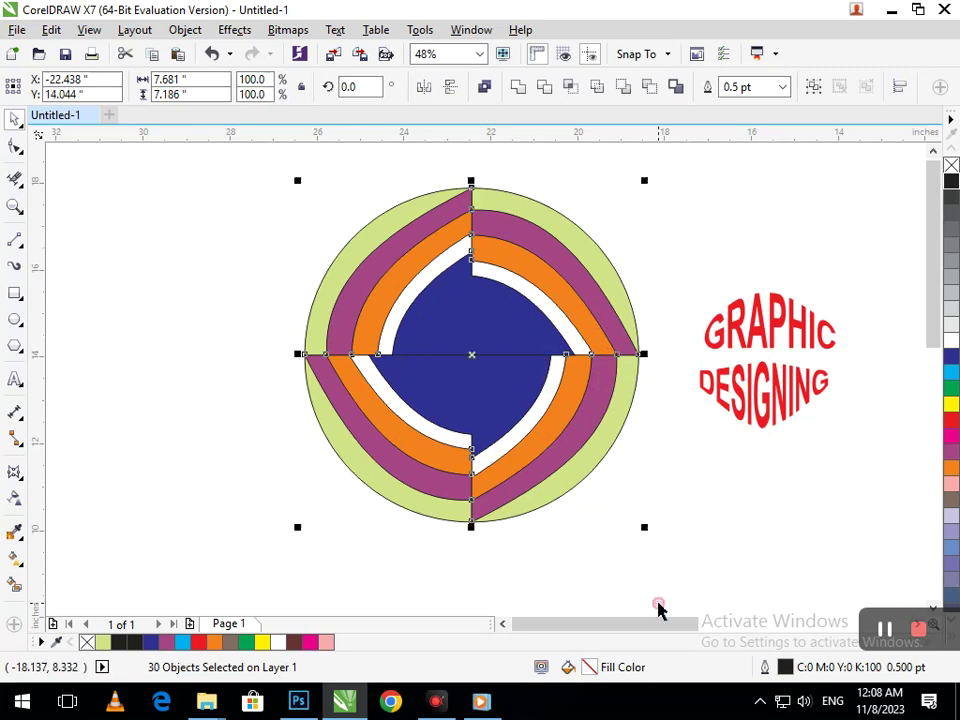
click(783, 87)
click(755, 107)
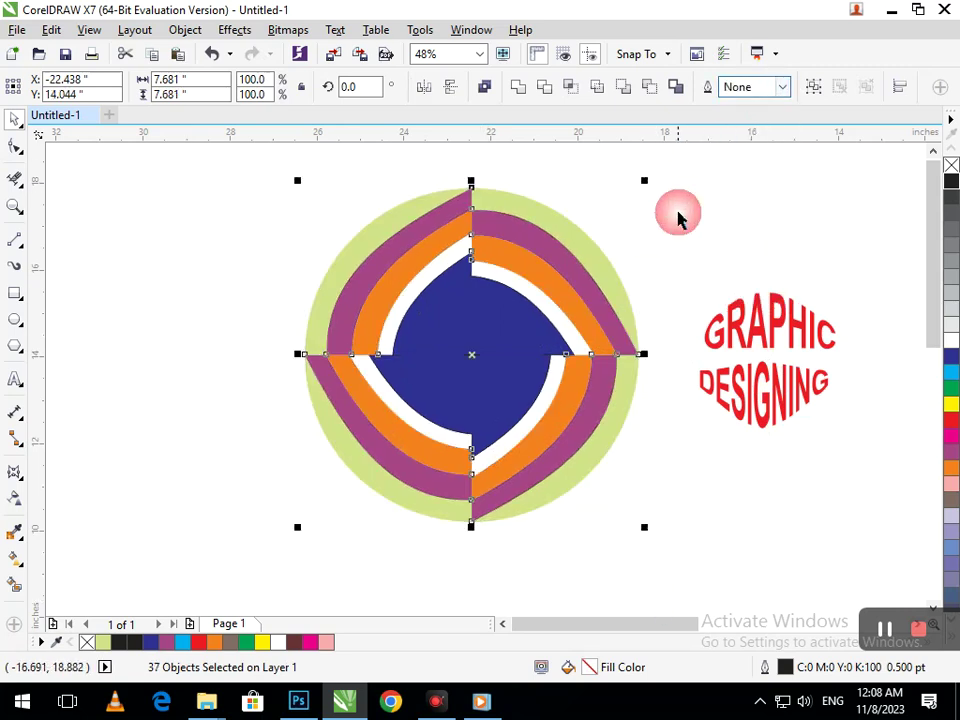
click(678, 214)
Step: Select the GRAPHIC DESIGNING text and move it back onto the blue centre of the logo
drag(681, 274, 926, 492)
drag(690, 408, 401, 409)
click(681, 462)
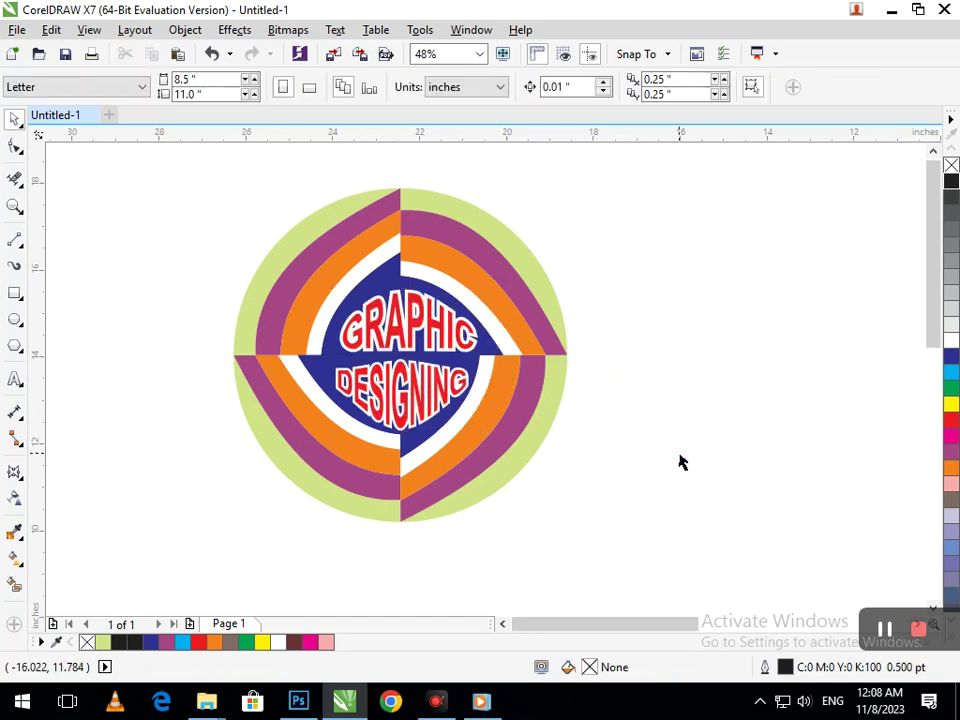